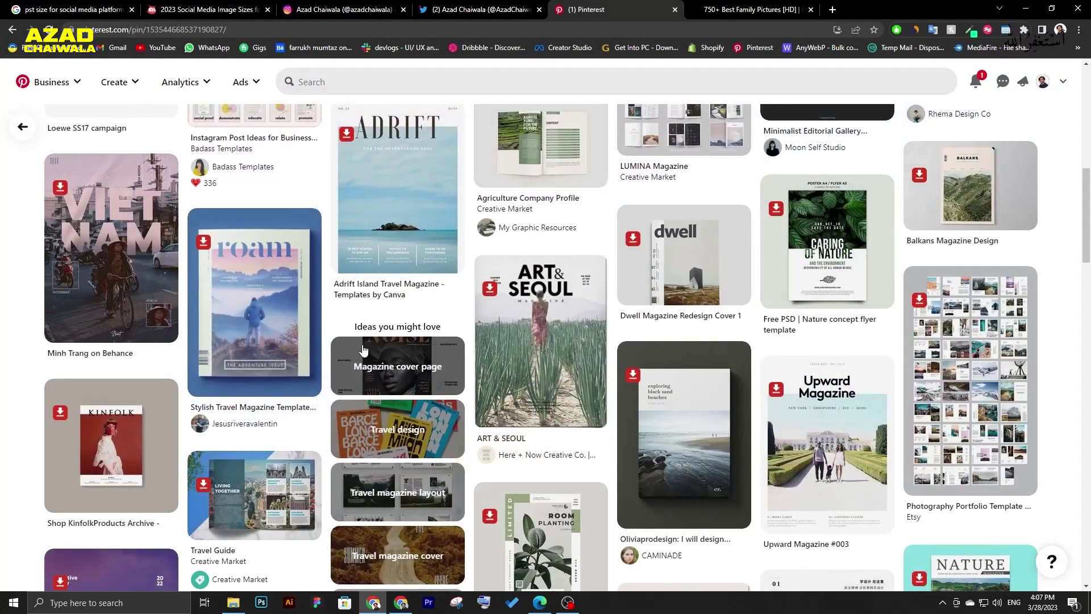
Browse the Pinterest magazine and flyer ideas and open the Room Planting flyer pin as a design reference.
{"action": "scroll", "coordinate": [389, 227], "scroll_direction": "up", "scroll_amount": 10}
{"action": "scroll", "coordinate": [391, 225], "scroll_direction": "down", "scroll_amount": 2}
{"action": "scroll", "coordinate": [391, 225], "scroll_direction": "up", "scroll_amount": 2}
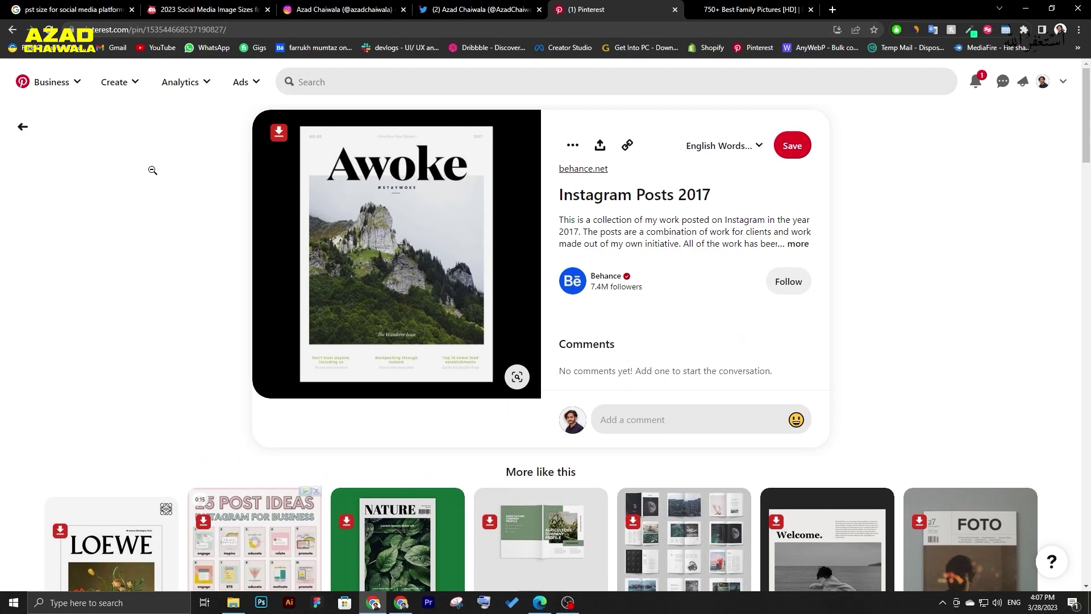
{"action": "scroll", "coordinate": [154, 170], "scroll_direction": "down", "scroll_amount": 3}
{"action": "scroll", "coordinate": [154, 170], "scroll_direction": "down", "scroll_amount": 5}
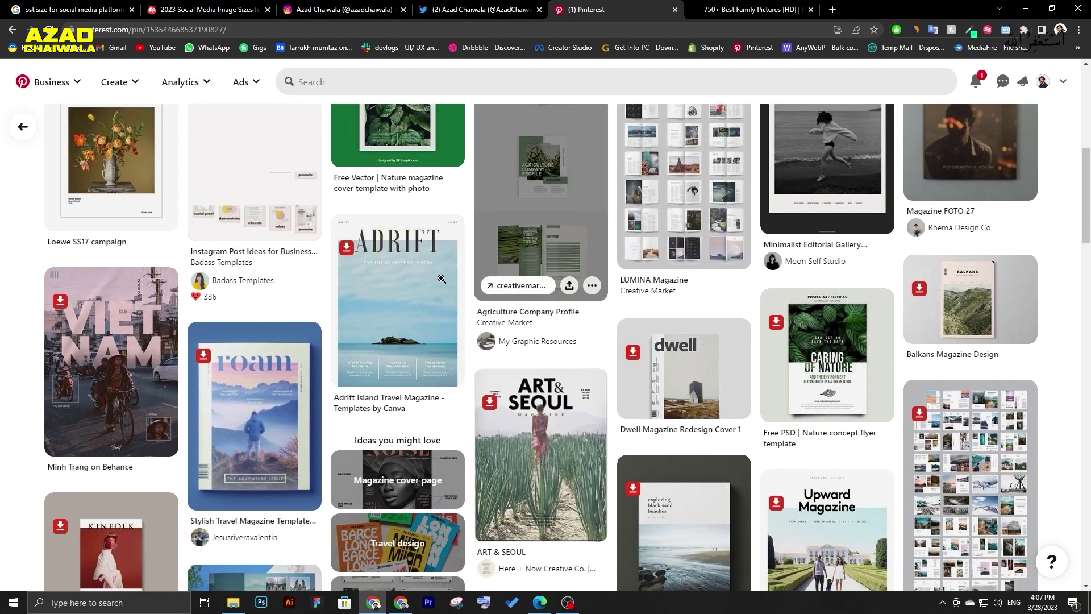
{"action": "scroll", "coordinate": [402, 286], "scroll_direction": "down", "scroll_amount": 1}
{"action": "scroll", "coordinate": [402, 285], "scroll_direction": "down", "scroll_amount": 1}
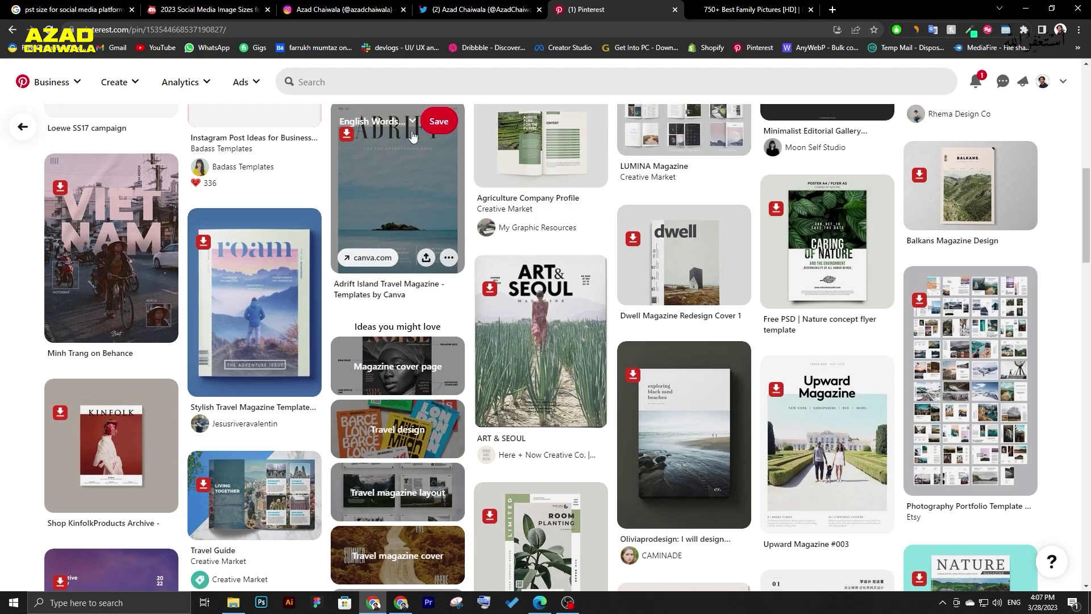
{"action": "scroll", "coordinate": [413, 136], "scroll_direction": "down", "scroll_amount": 4}
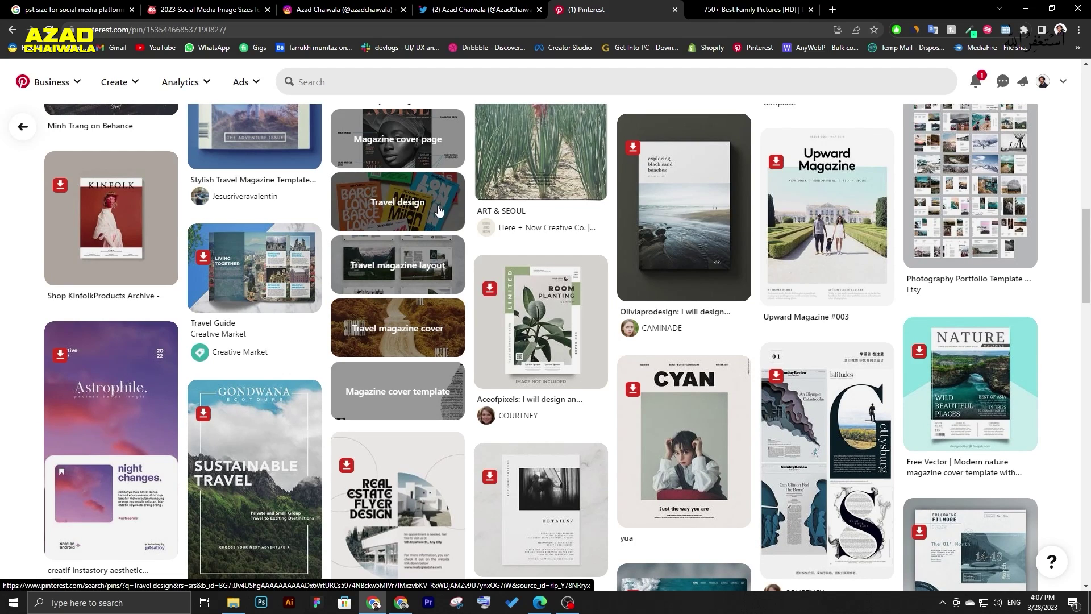
{"action": "left_click", "coordinate": [534, 301]}
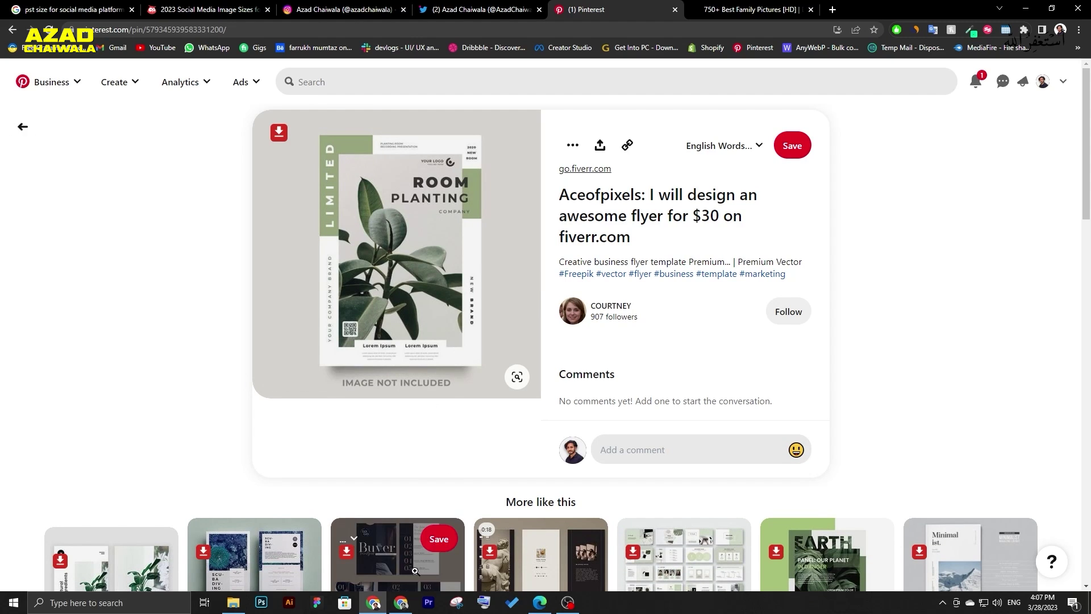
Switch to Canva and create a new blank Poster design.
{"action": "left_click", "coordinate": [400, 602]}
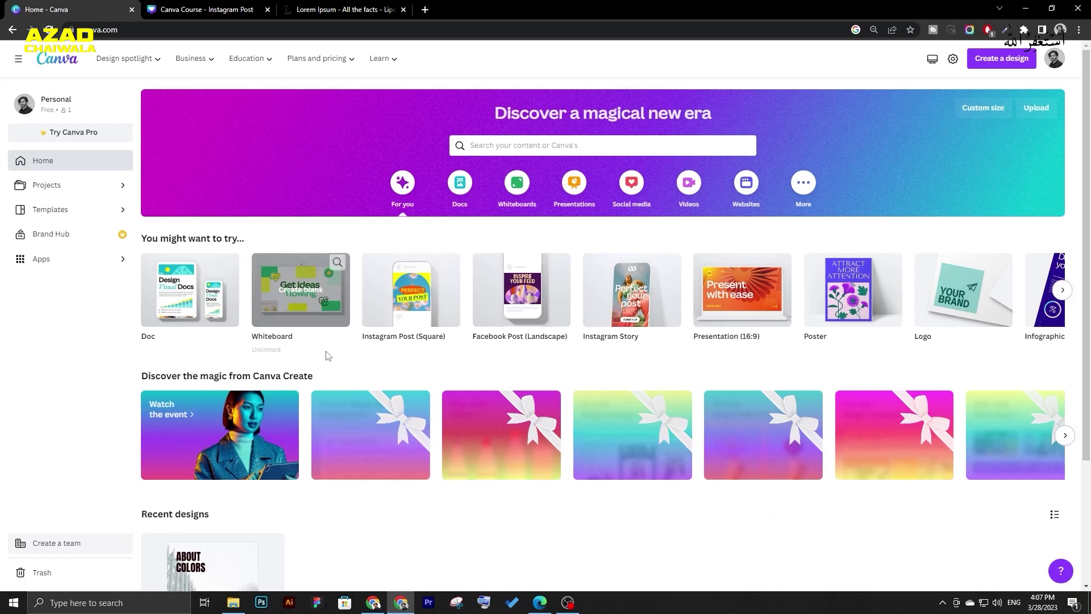
{"action": "key", "text": "alt+Tab"}
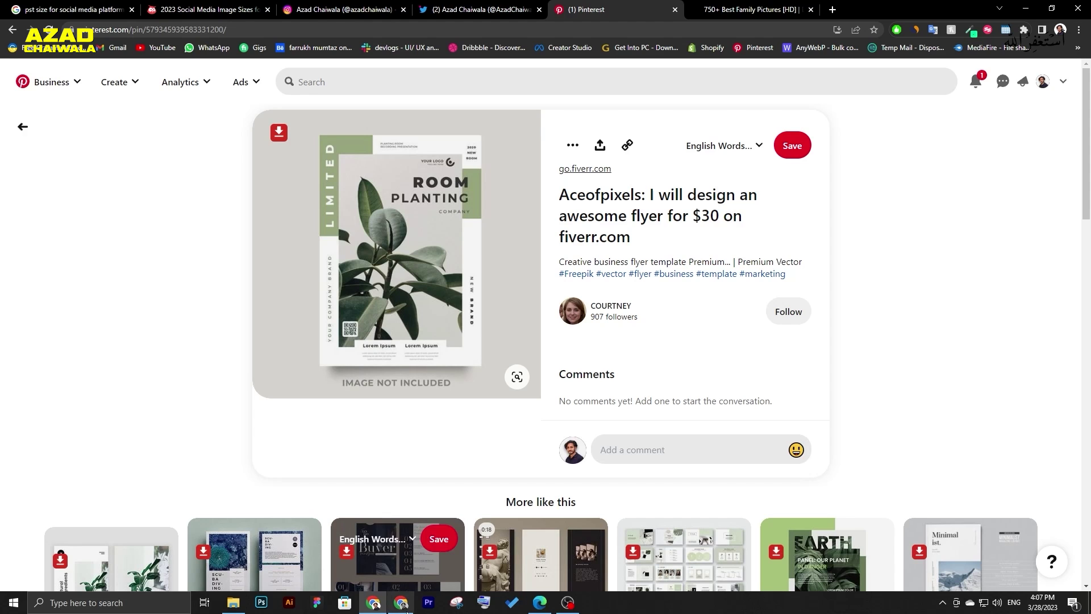
{"action": "key", "text": "alt+Tab"}
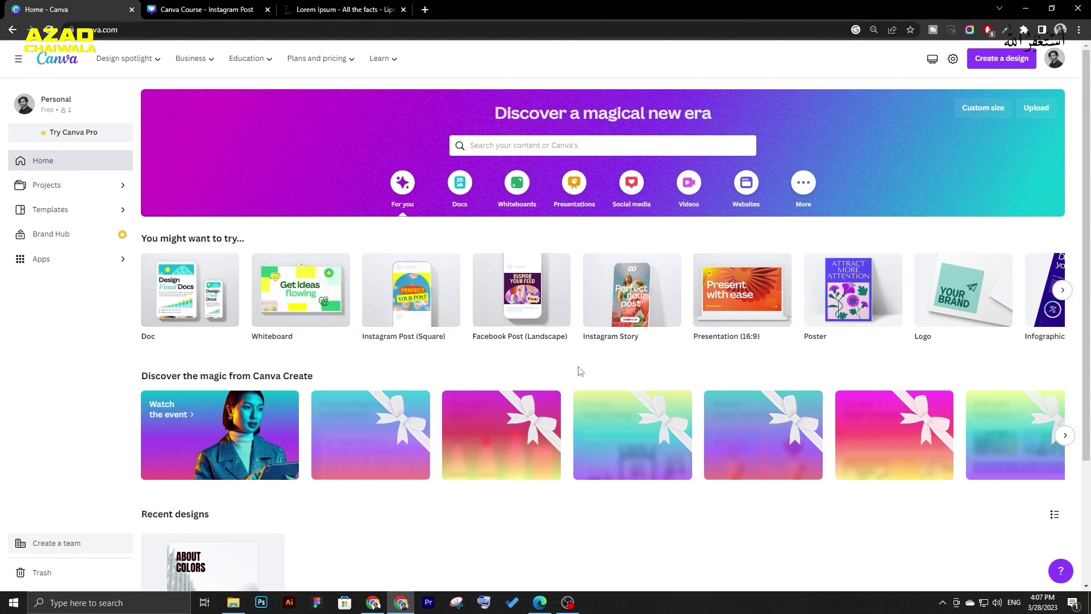
{"action": "left_click", "coordinate": [864, 293]}
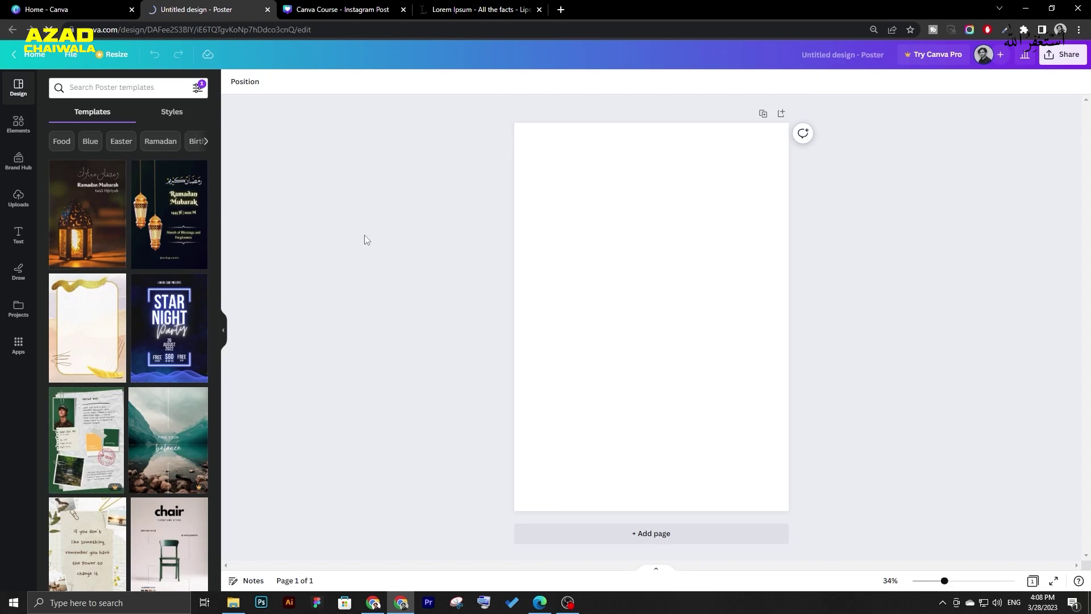
Check the Room Planting flyer on Pinterest, then return to the blank poster in Canva.
{"action": "left_click", "coordinate": [401, 603]}
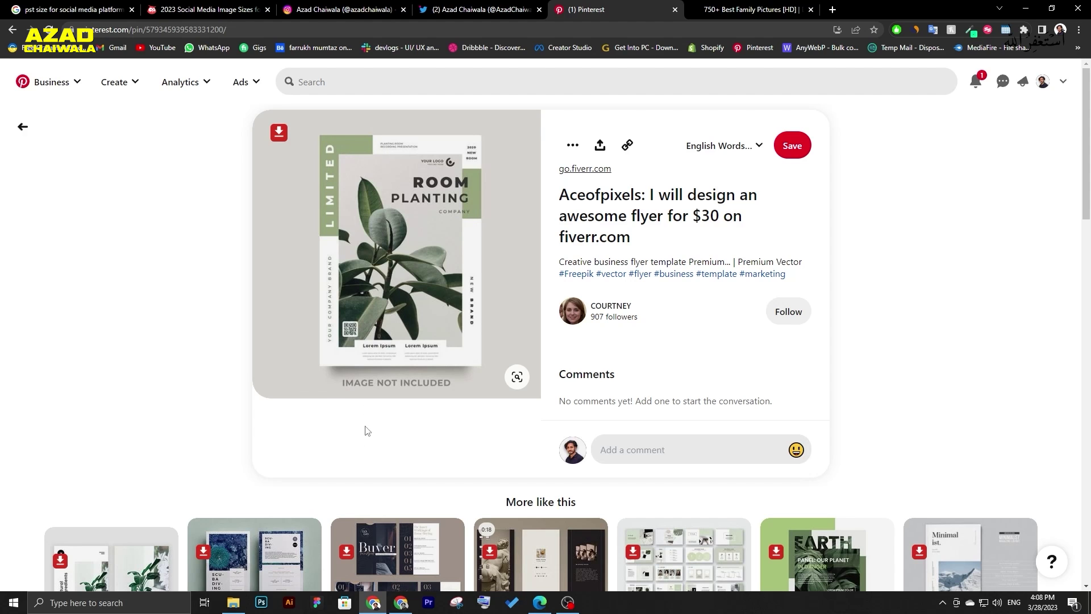
{"action": "left_click", "coordinate": [382, 601]}
{"action": "left_click", "coordinate": [384, 601]}
{"action": "left_click", "coordinate": [400, 603]}
Search the elements for "plant" photos and add the tall snake plant in a terracotta pot to the poster.
{"action": "left_click", "coordinate": [18, 122]}
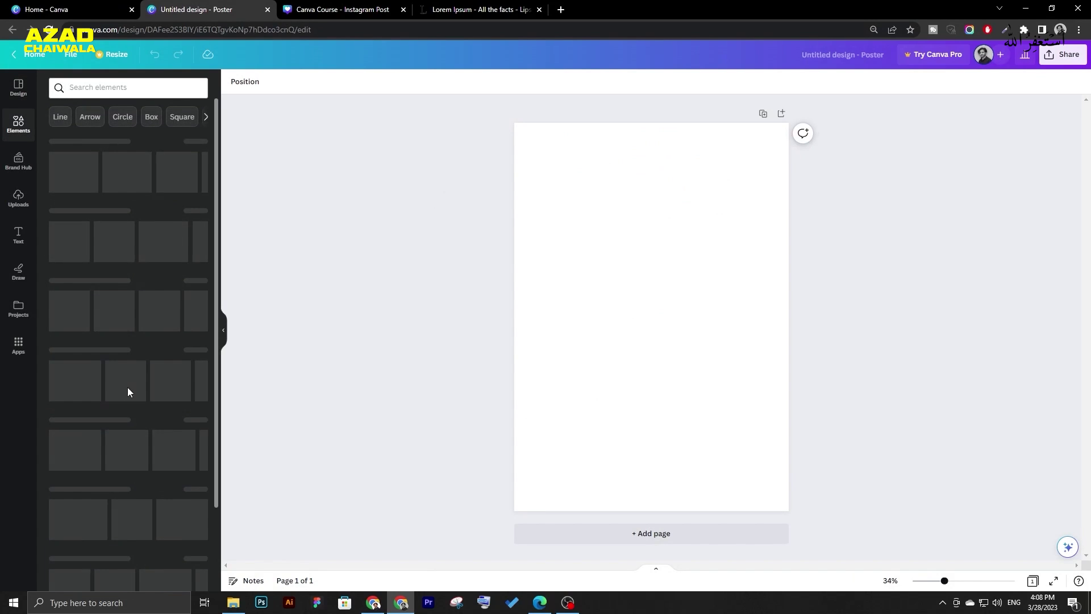
{"action": "scroll", "coordinate": [134, 335], "scroll_direction": "down", "scroll_amount": 5}
{"action": "scroll", "coordinate": [134, 335], "scroll_direction": "up", "scroll_amount": 5}
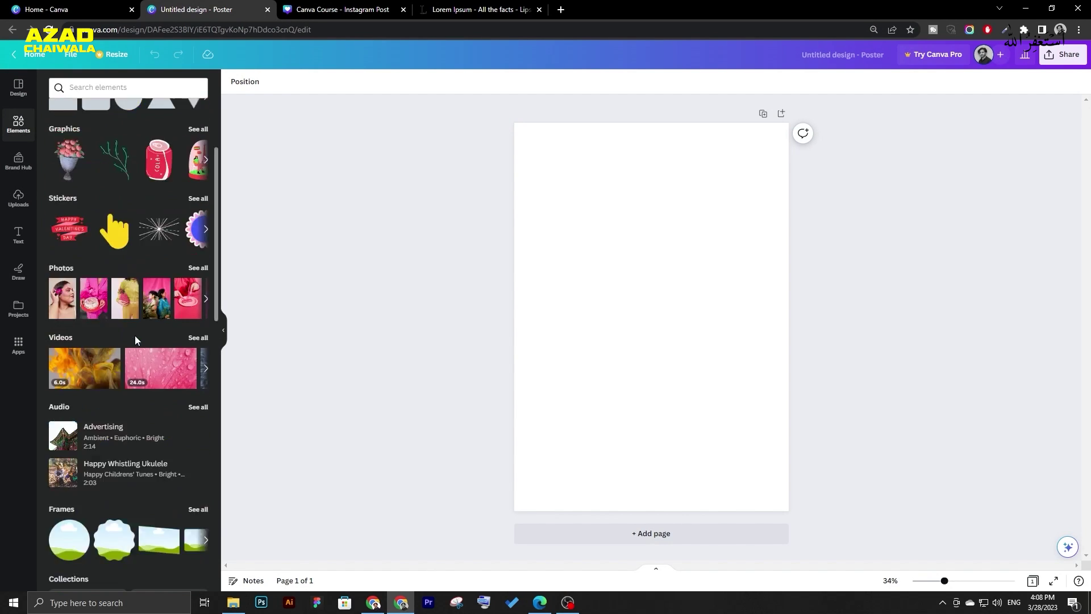
{"action": "left_click", "coordinate": [108, 88]}
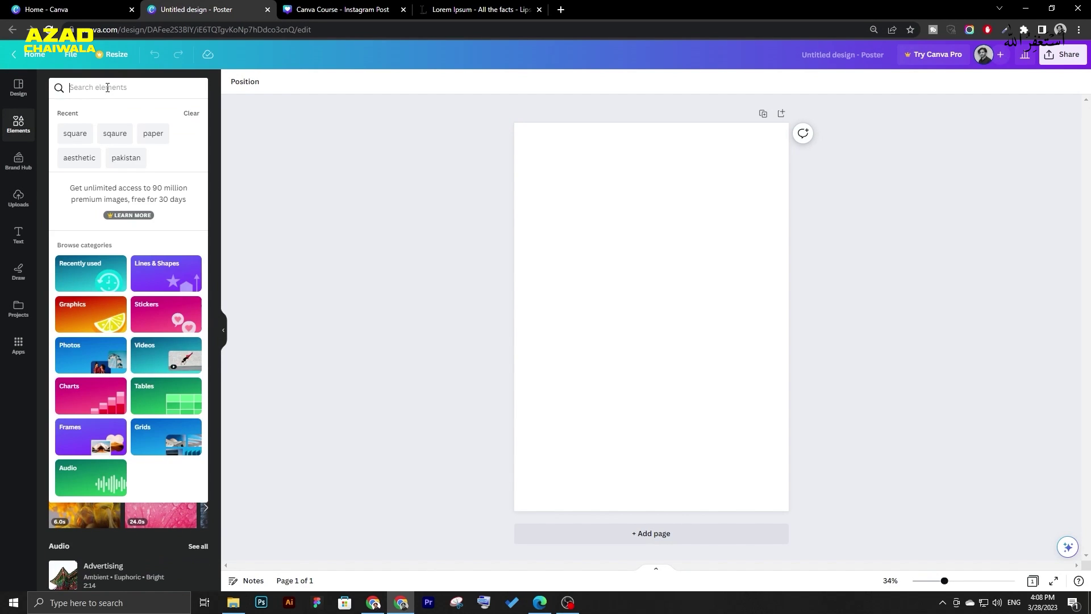
{"action": "type", "text": "plan"}
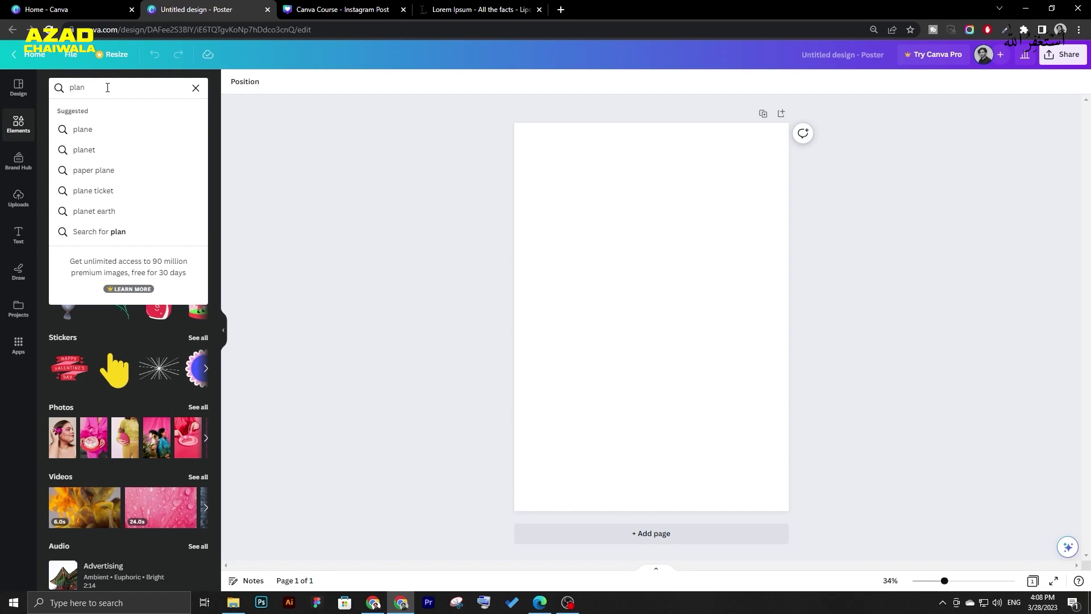
{"action": "type", "text": "t"}
{"action": "key", "text": "Return"}
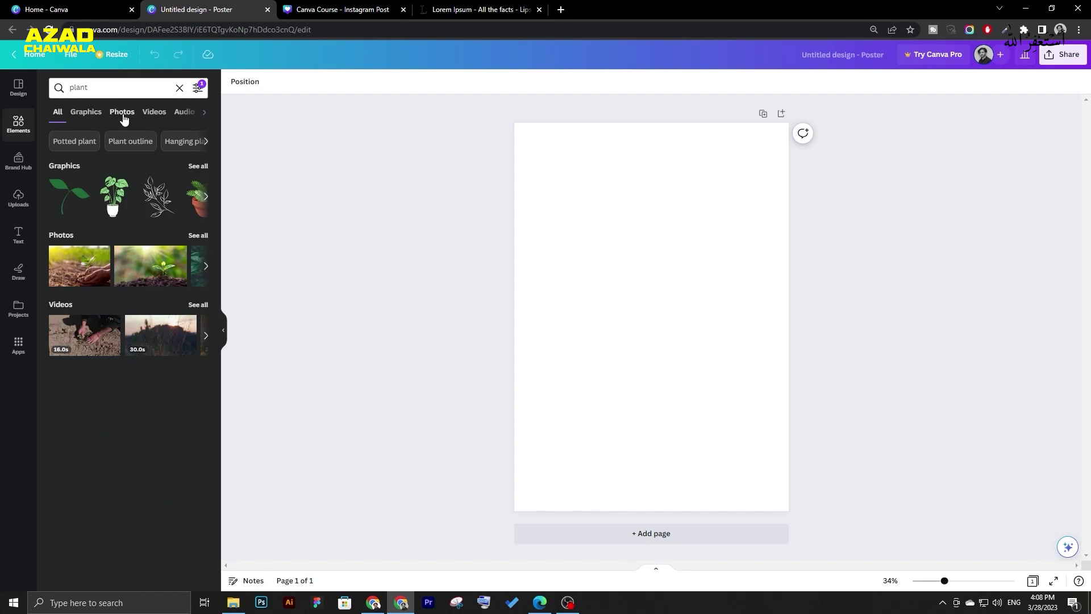
{"action": "left_click", "coordinate": [123, 113]}
{"action": "scroll", "coordinate": [133, 228], "scroll_direction": "down", "scroll_amount": 5}
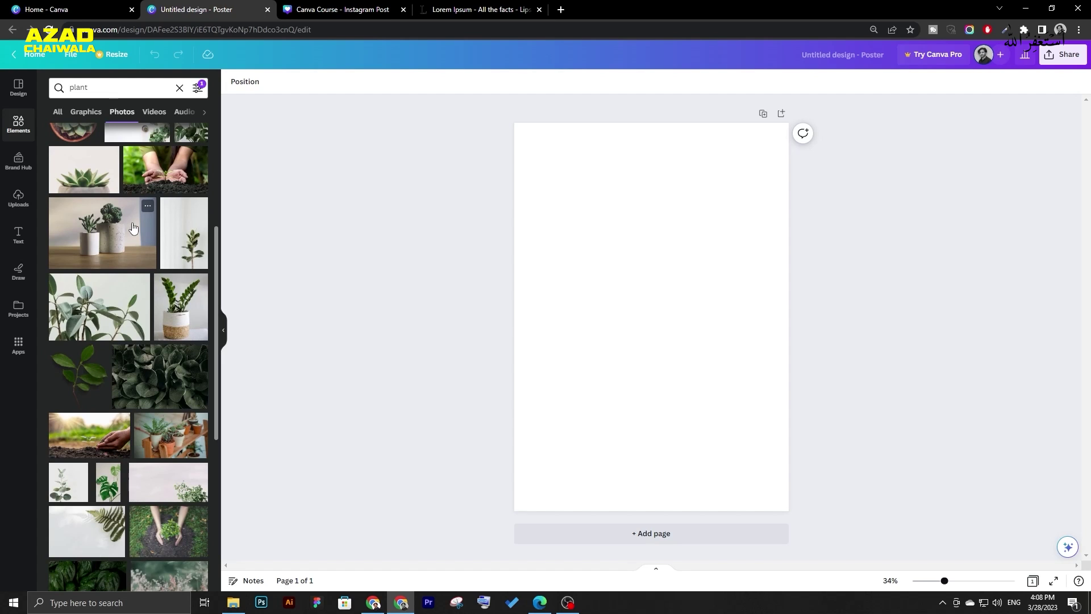
{"action": "scroll", "coordinate": [133, 228], "scroll_direction": "down", "scroll_amount": 6}
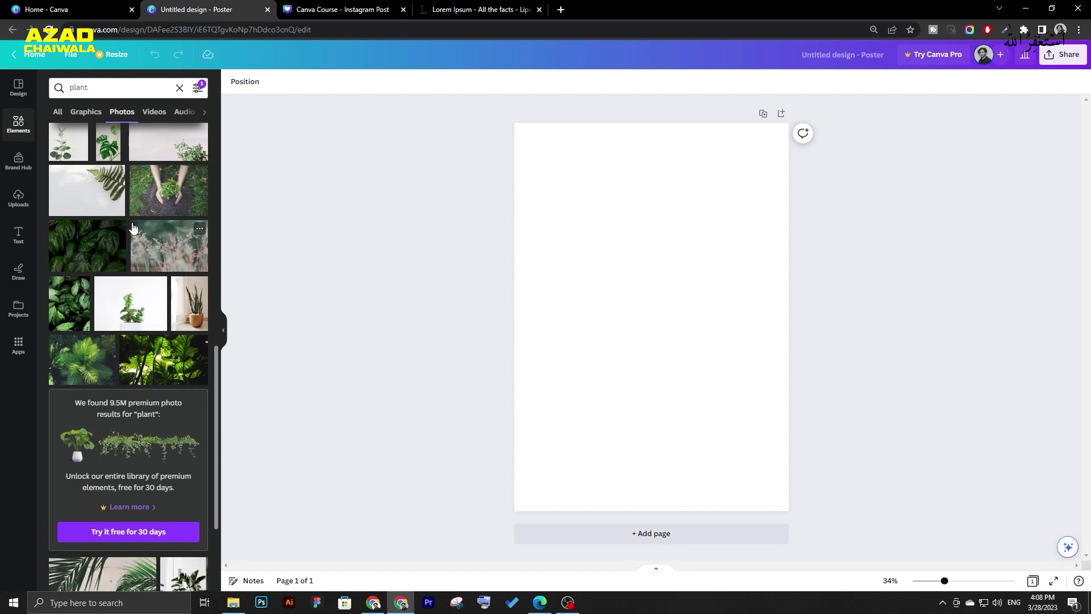
{"action": "left_click", "coordinate": [189, 303]}
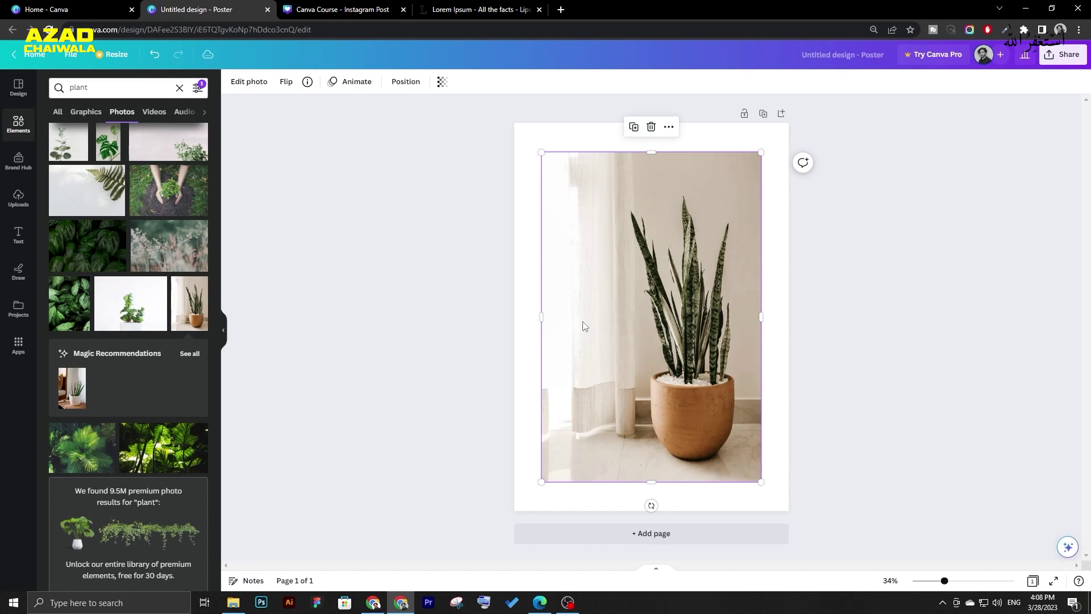
Check the flyer reference on Pinterest and add a plain square shape to the Canva poster.
{"action": "left_click", "coordinate": [401, 602]}
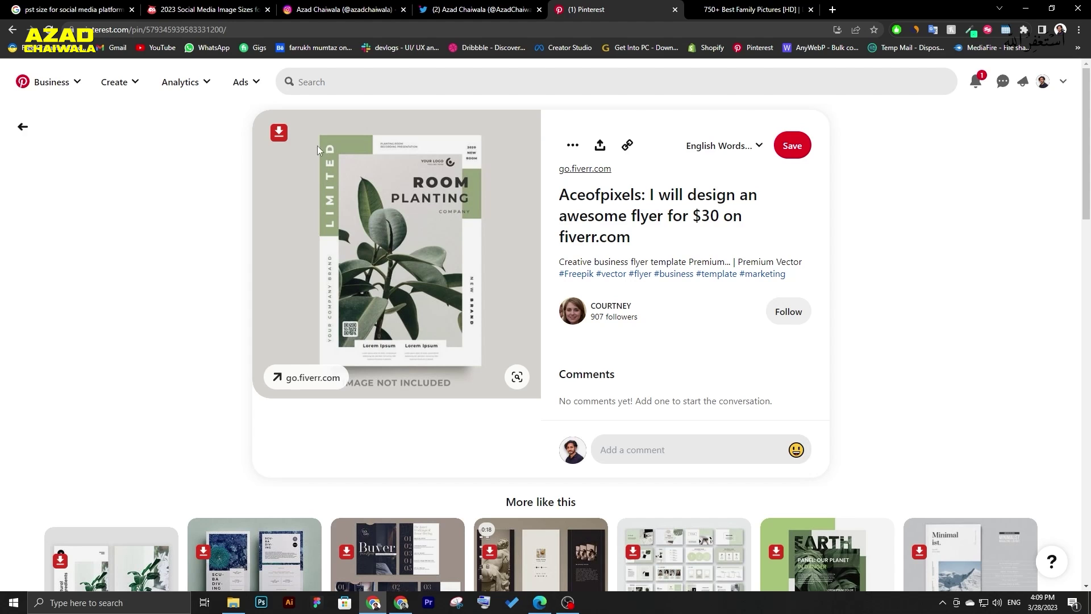
{"action": "left_click", "coordinate": [373, 603]}
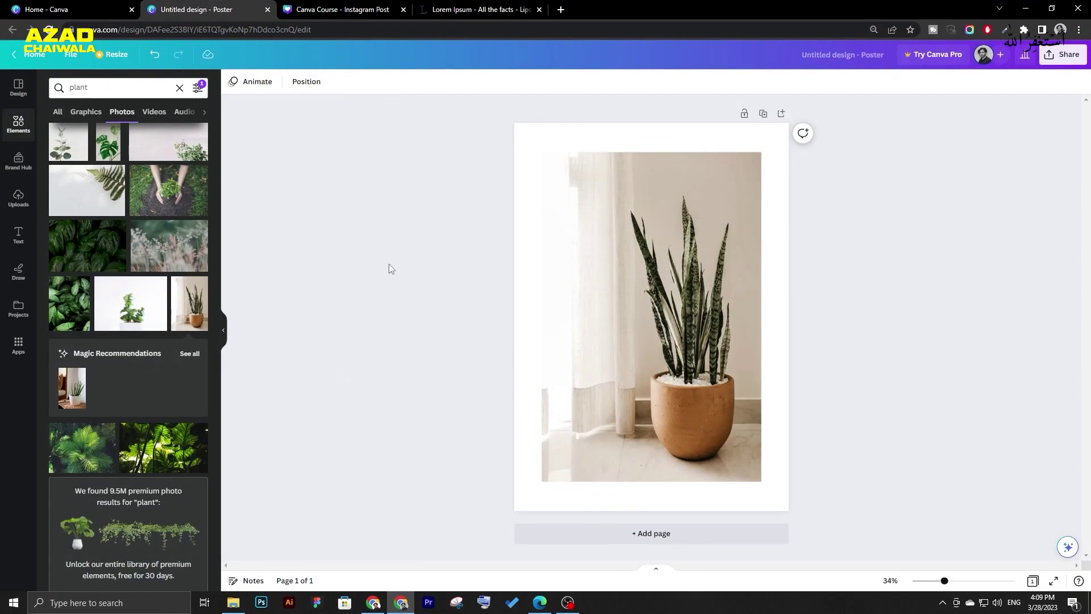
{"action": "left_click", "coordinate": [609, 257]}
{"action": "left_click", "coordinate": [29, 132]}
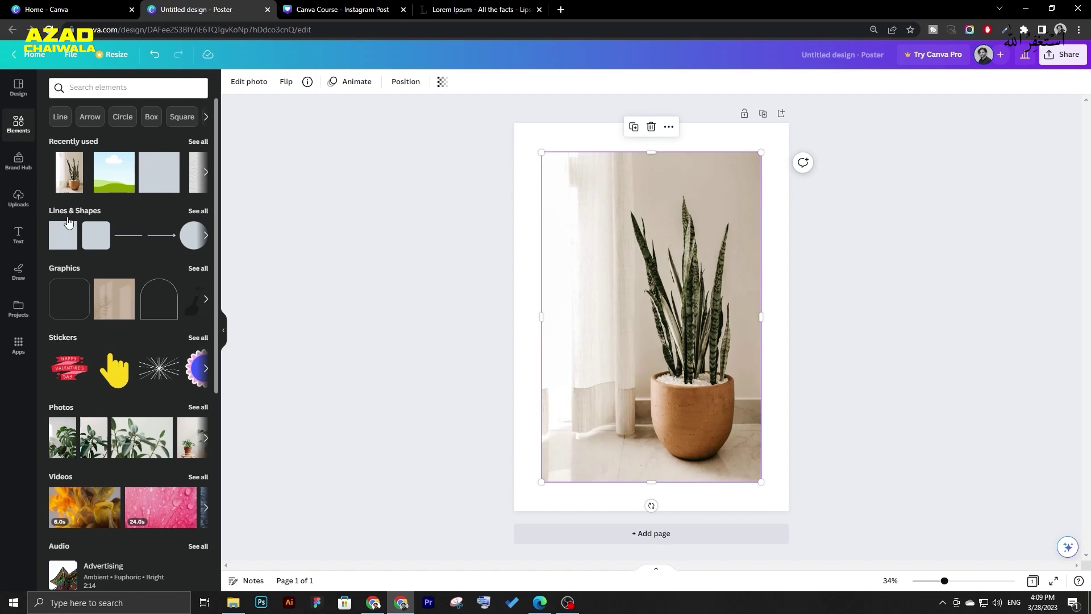
{"action": "left_click", "coordinate": [197, 211]}
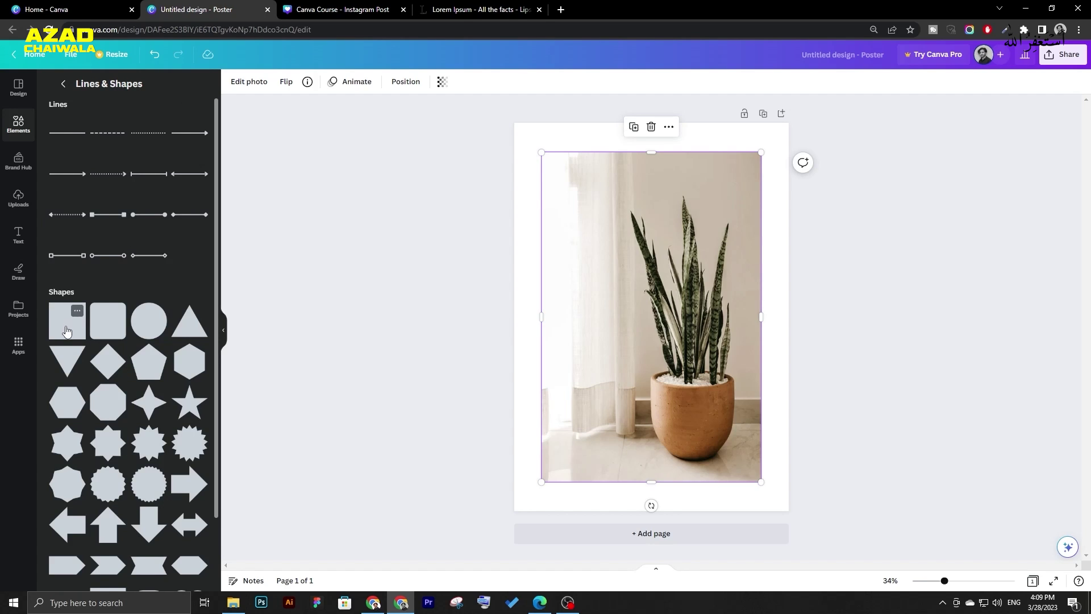
{"action": "left_click", "coordinate": [66, 322]}
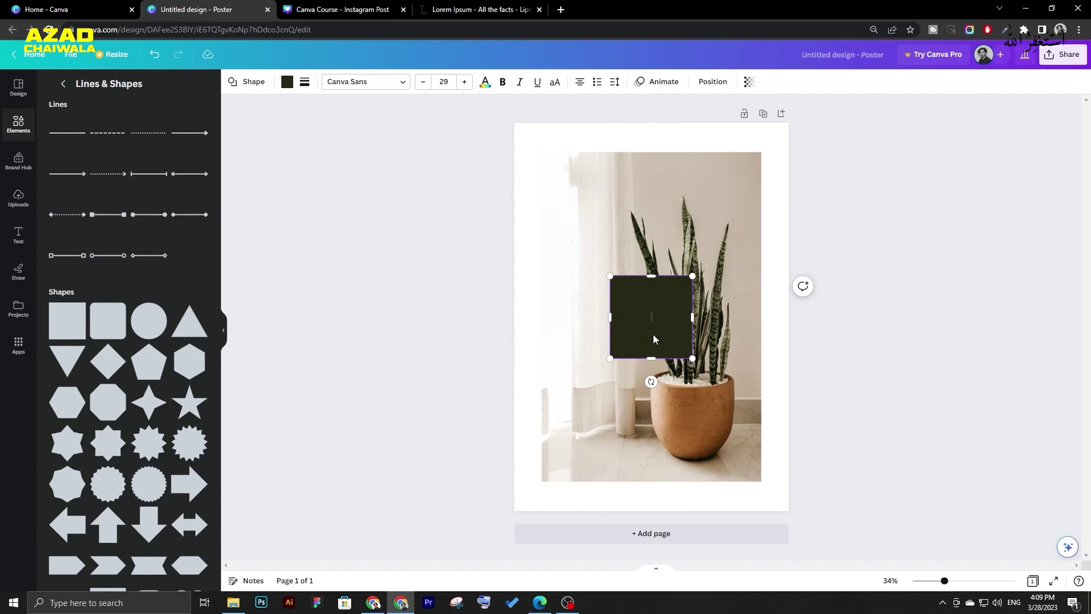
Place the square at the poster's upper-left corner and enlarge it to about 16.7 by 15.1 cm.
{"action": "left_click_drag", "start_coordinate": [654, 339], "coordinate": [553, 177]}
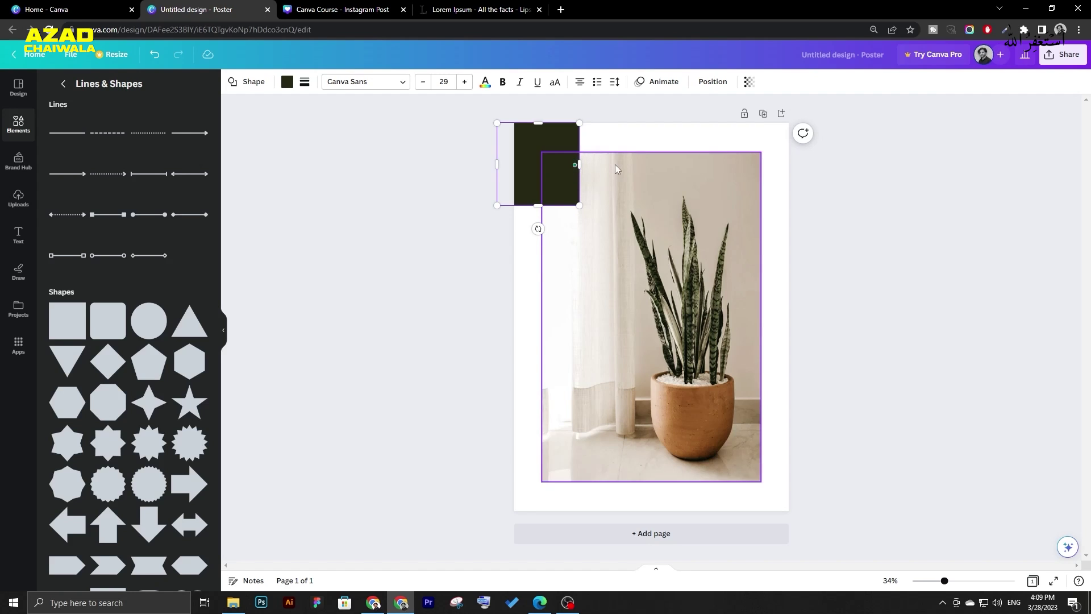
{"action": "left_click_drag", "start_coordinate": [580, 164], "coordinate": [606, 164]}
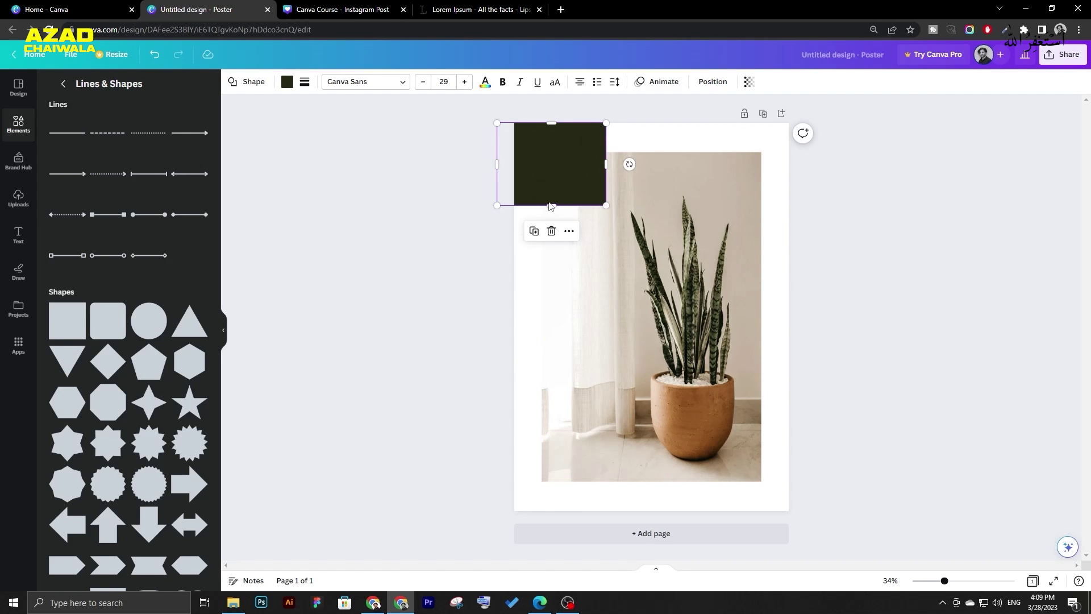
{"action": "left_click_drag", "start_coordinate": [551, 205], "coordinate": [551, 220]}
{"action": "key", "text": "Escape"}
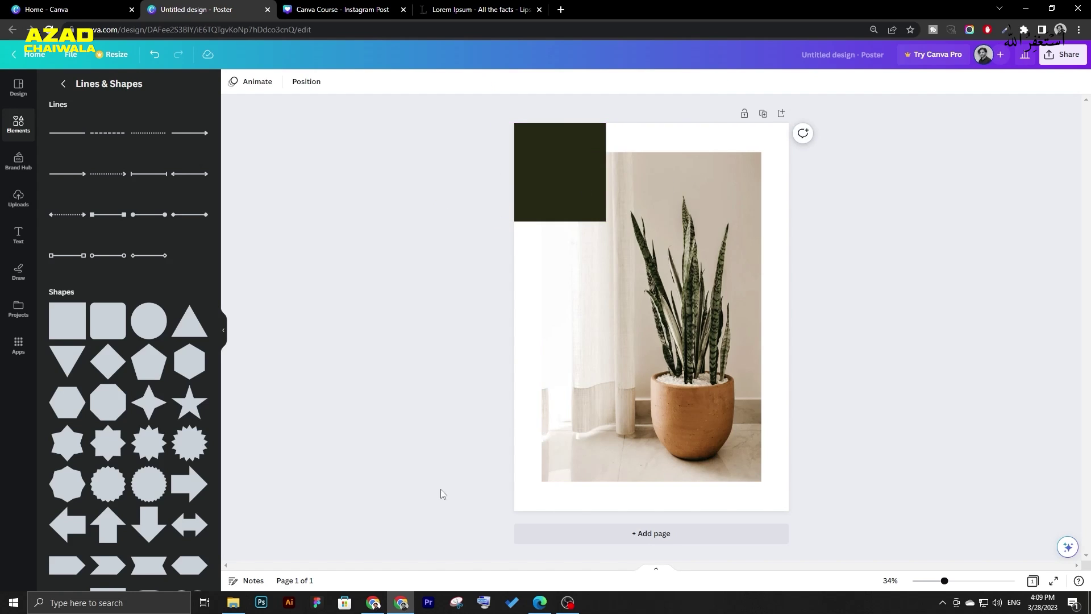
Compare the poster with the Pinterest flyer and send the dark square backward behind the plant photo.
{"action": "left_click", "coordinate": [373, 603]}
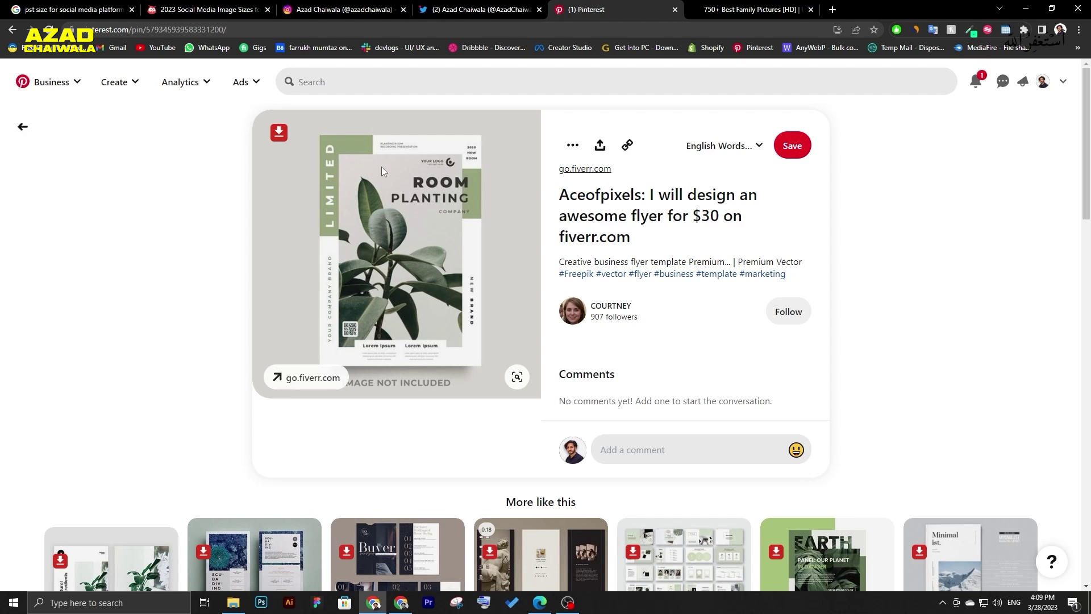
{"action": "left_click", "coordinate": [373, 602]}
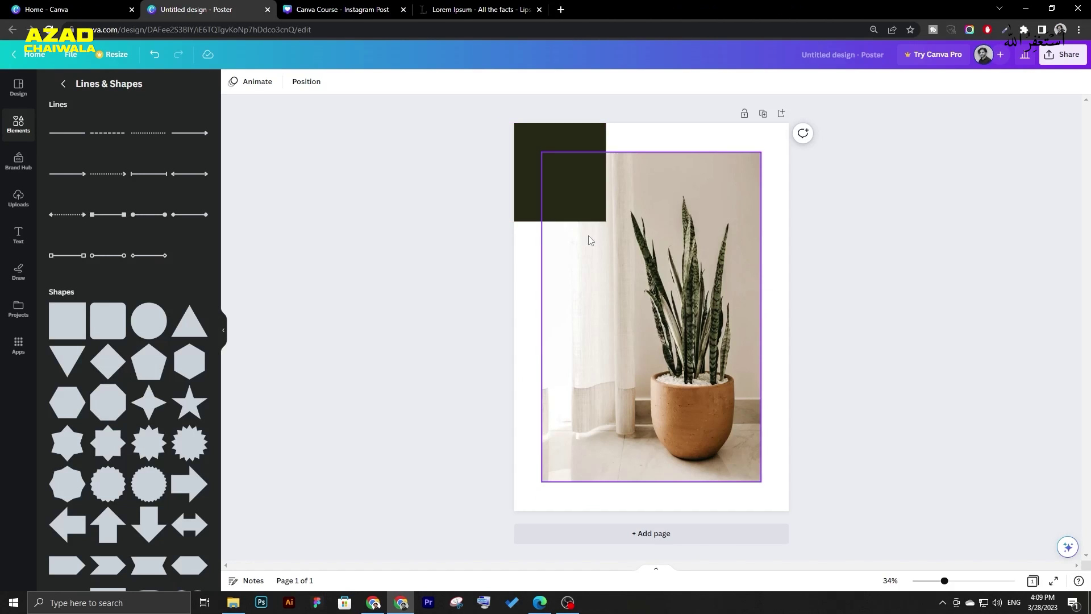
{"action": "left_click", "coordinate": [64, 84]}
{"action": "left_click", "coordinate": [584, 159]}
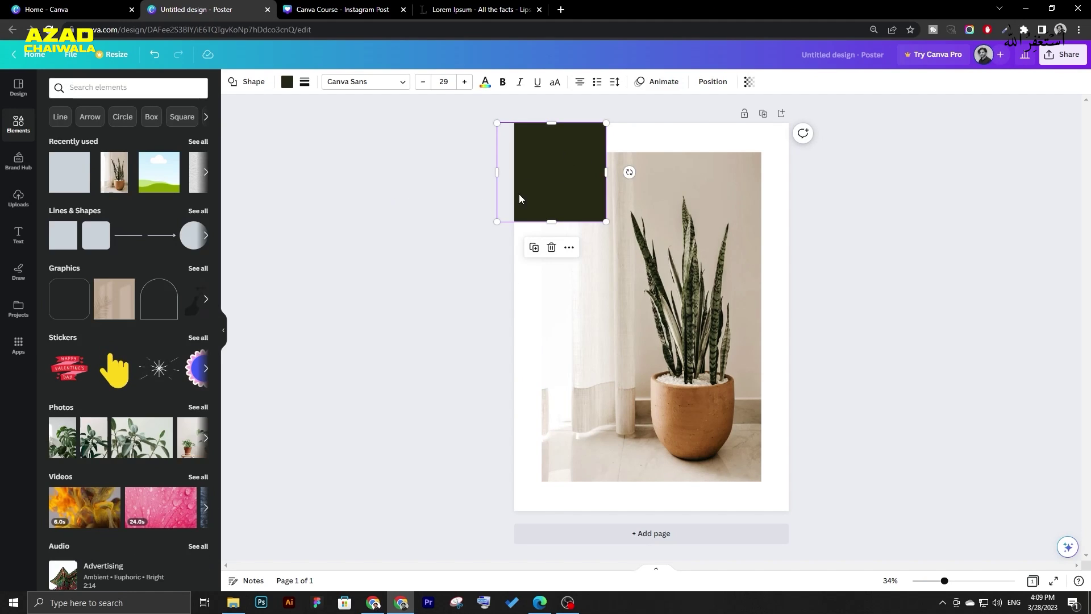
{"action": "left_click", "coordinate": [713, 83]}
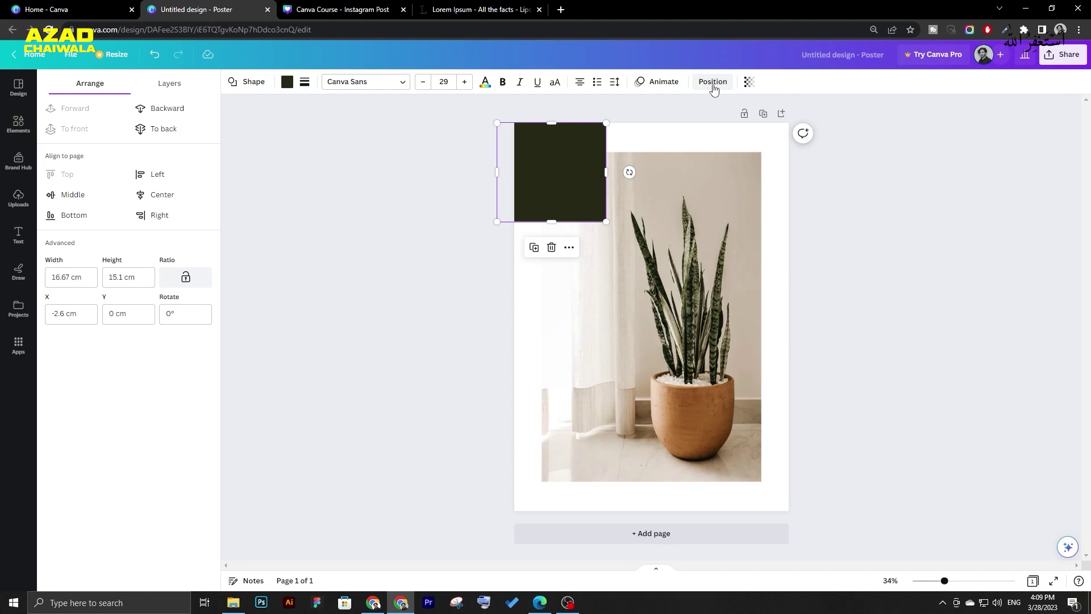
{"action": "left_click", "coordinate": [163, 110]}
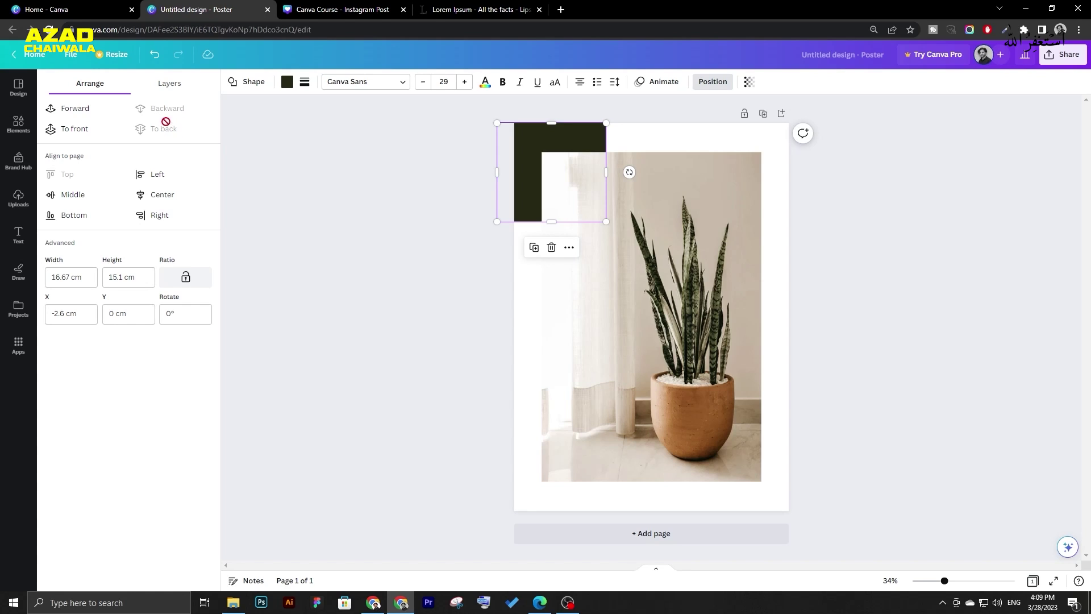
Reorder the layers so that the dark square lies above the plant photo again.
{"action": "left_click", "coordinate": [178, 86]}
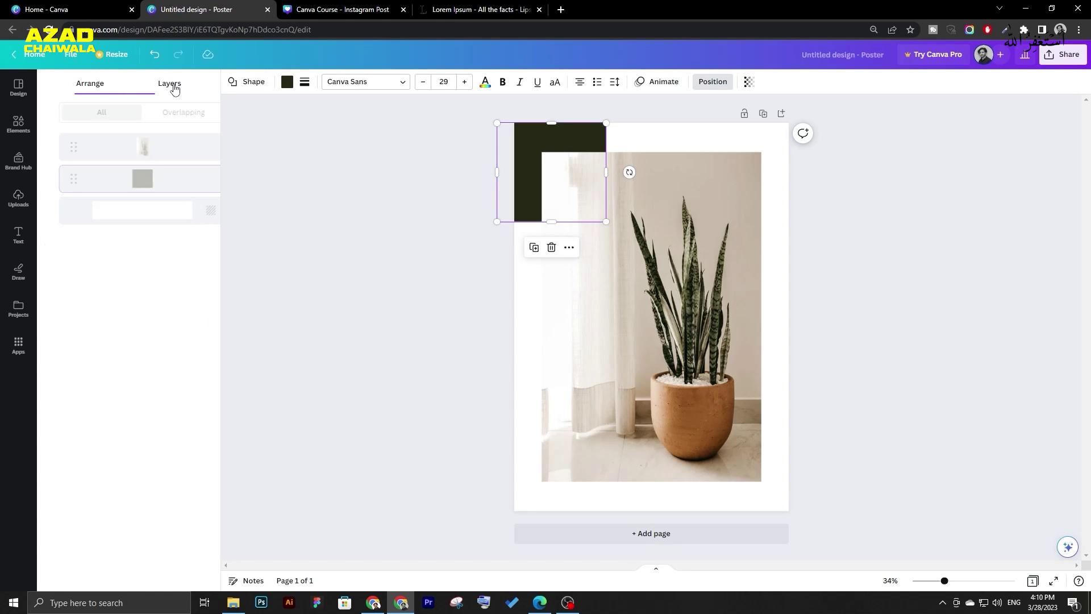
{"action": "left_click_drag", "start_coordinate": [55, 174], "coordinate": [61, 212]}
{"action": "left_click", "coordinate": [54, 146]}
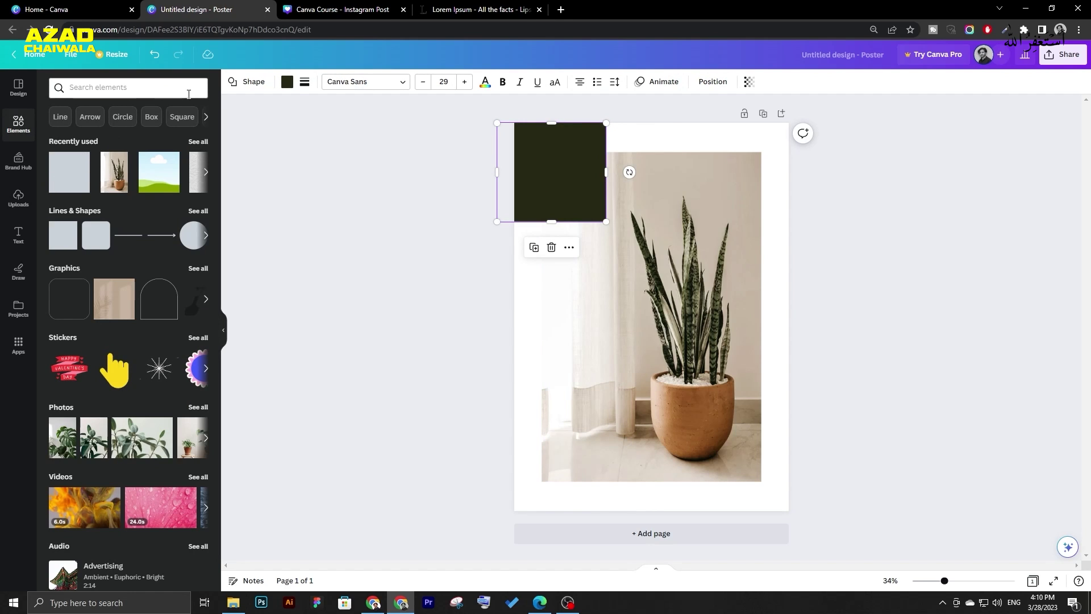
Send the dark square one level backward so that it sits behind the plant photo.
{"action": "left_click", "coordinate": [710, 82]}
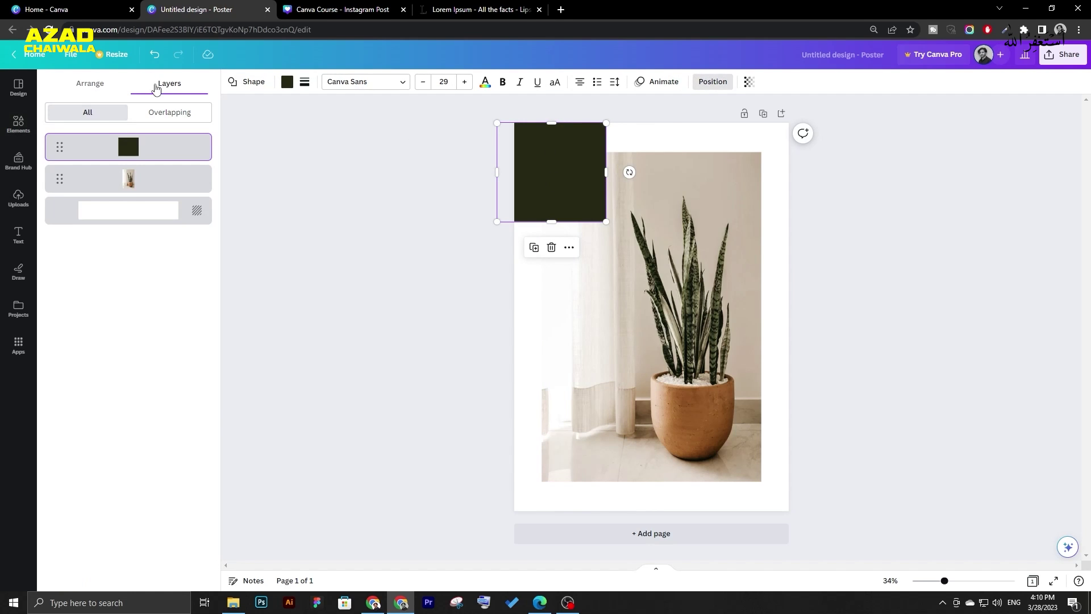
{"action": "left_click", "coordinate": [85, 85]}
{"action": "left_click", "coordinate": [142, 85]}
{"action": "left_click", "coordinate": [102, 84]}
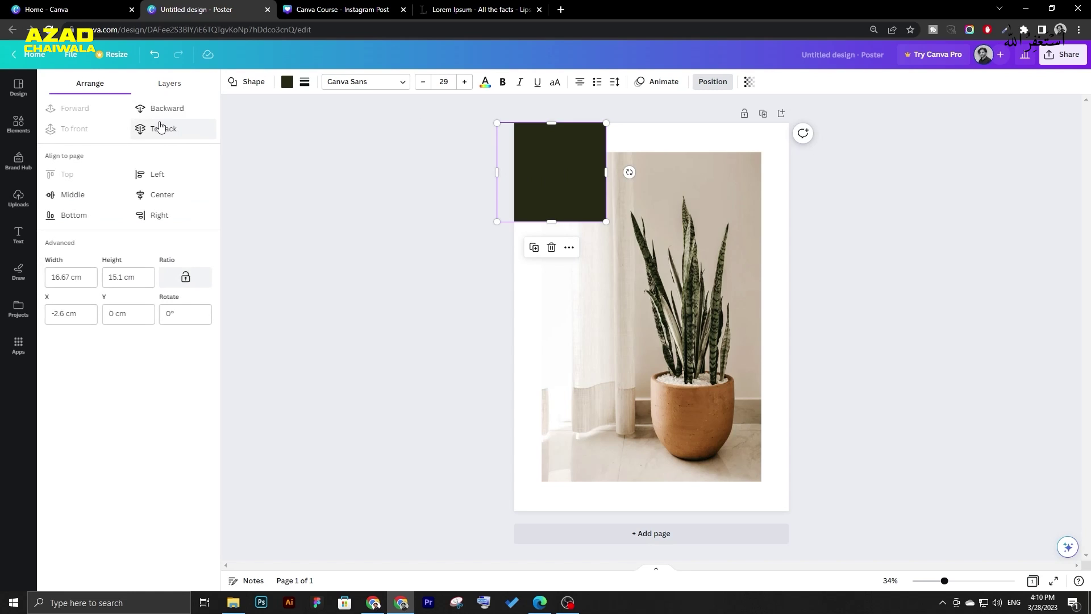
{"action": "left_click", "coordinate": [170, 108]}
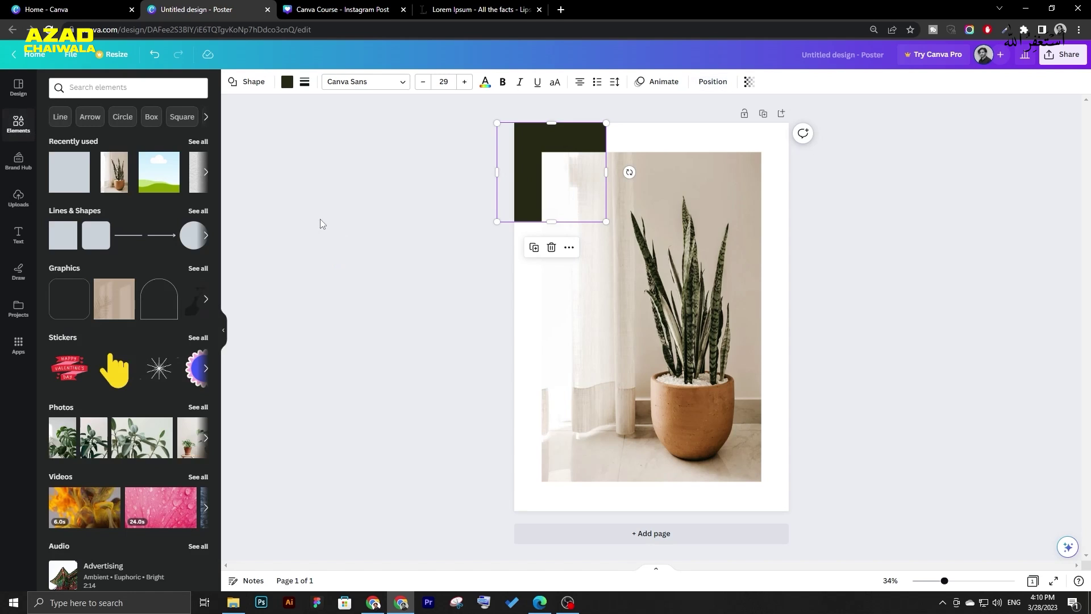
Recolour the upper-left square with the light beige taken from the plant photo's colours.
{"action": "left_click", "coordinate": [287, 81]}
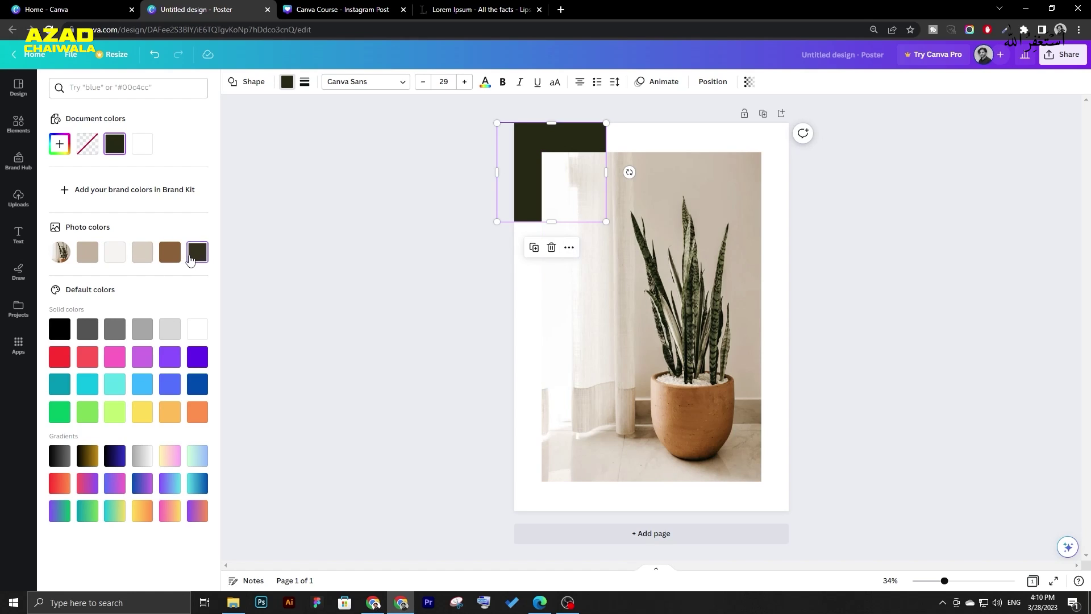
{"action": "left_click", "coordinate": [190, 259]}
{"action": "left_click", "coordinate": [170, 253]}
{"action": "left_click", "coordinate": [142, 253]}
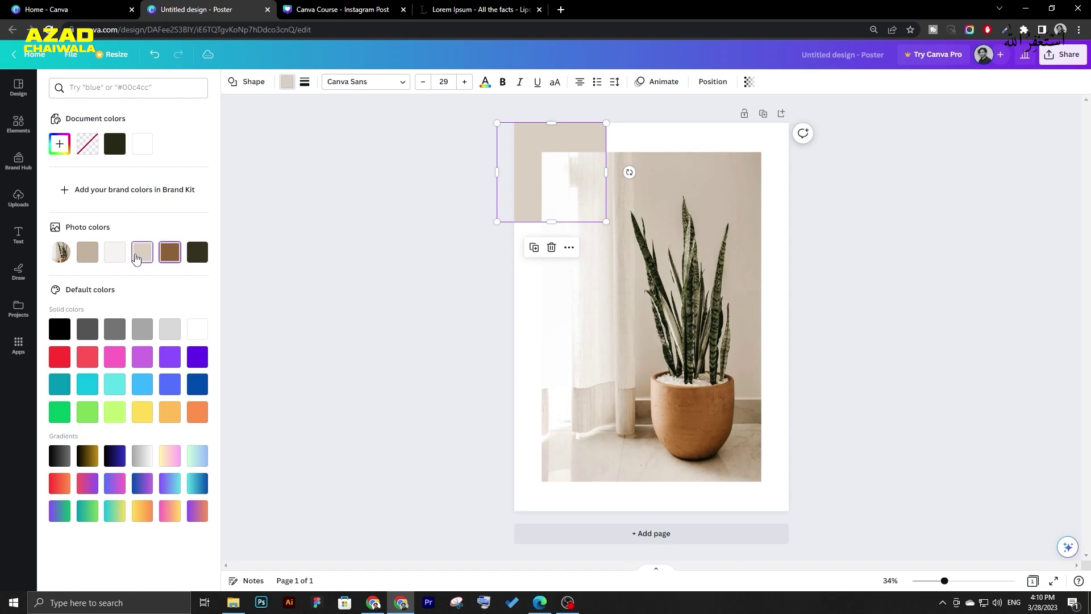
{"action": "key", "text": "Escape"}
{"action": "left_click", "coordinate": [366, 170]}
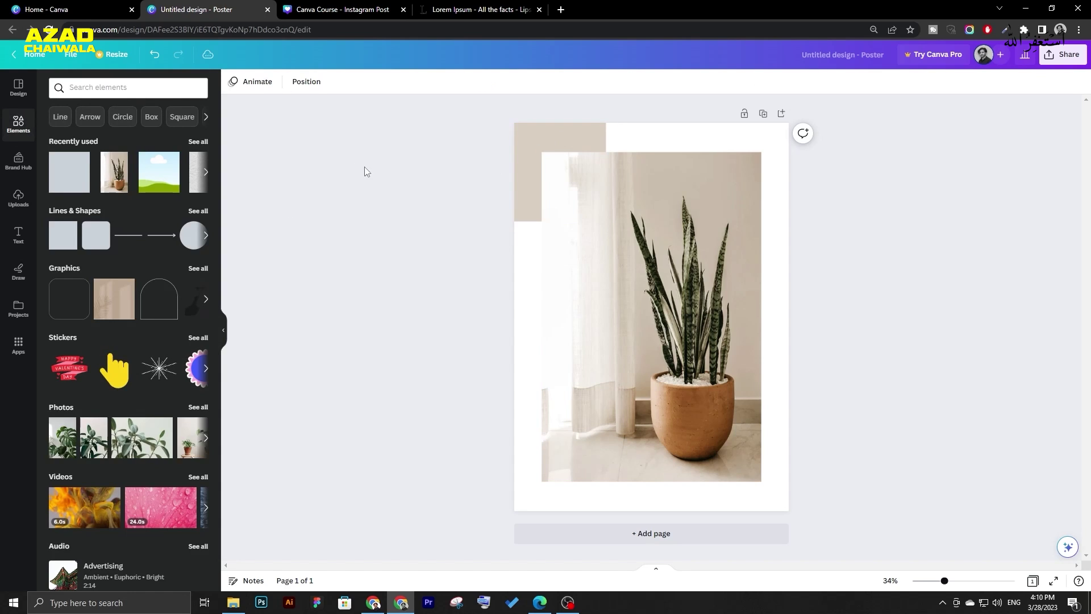
Place a copy of the beige square behind the photo's right edge and widen the upper-left one to about half the poster's width.
{"action": "left_click", "coordinate": [527, 161]}
{"action": "left_click_drag", "start_coordinate": [528, 161], "coordinate": [771, 235]}
{"action": "left_click", "coordinate": [886, 241]}
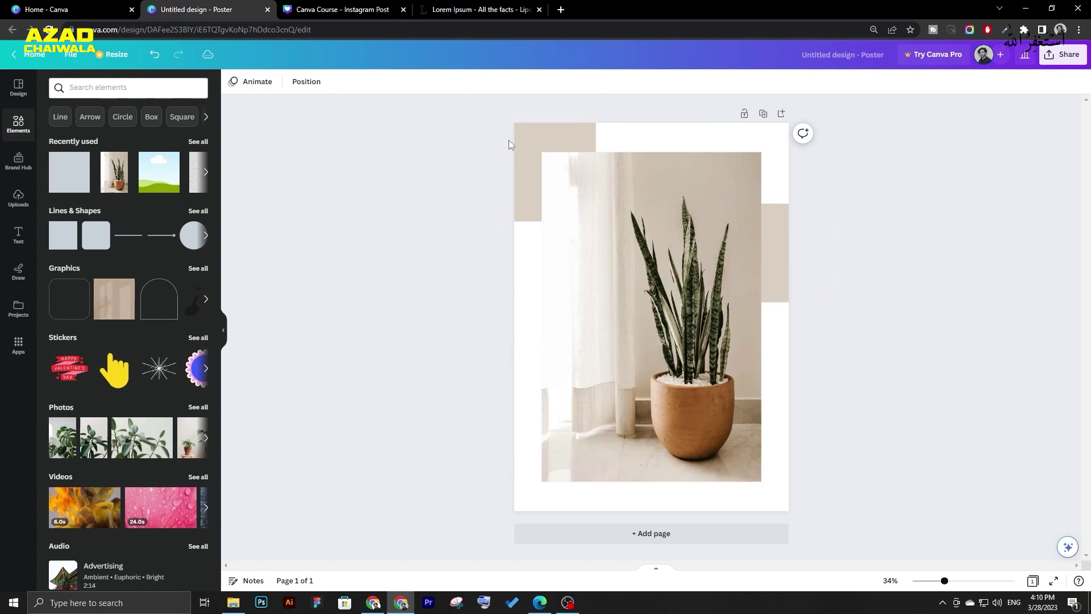
{"action": "left_click", "coordinate": [510, 141]}
{"action": "left_click_drag", "start_coordinate": [596, 172], "coordinate": [651, 173]}
{"action": "left_click", "coordinate": [432, 232]}
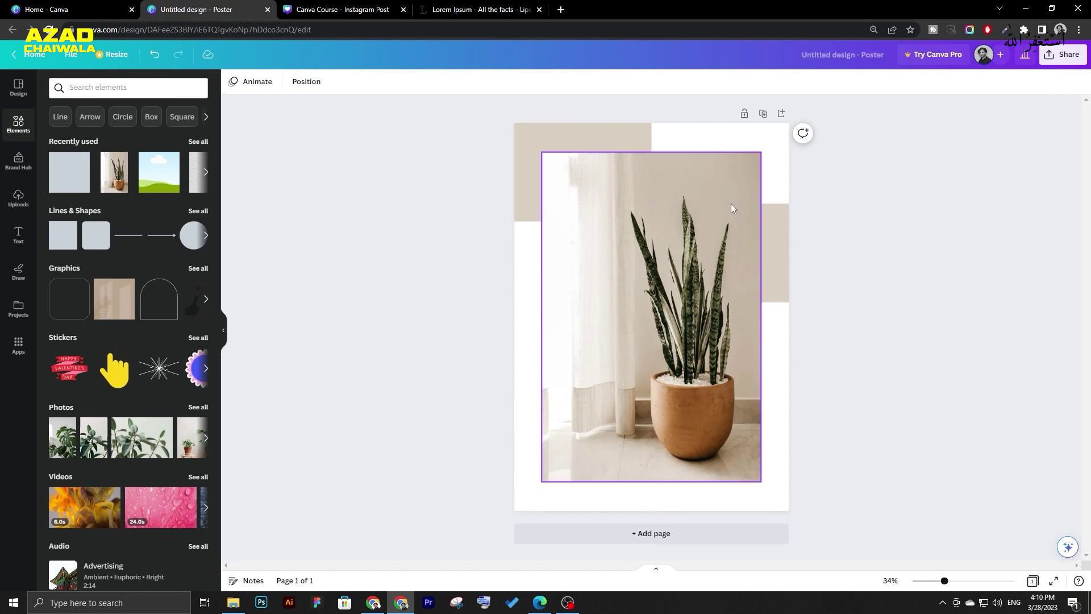
Add a text box reading ROOM in size 36 to the poster.
{"action": "left_click", "coordinate": [378, 602]}
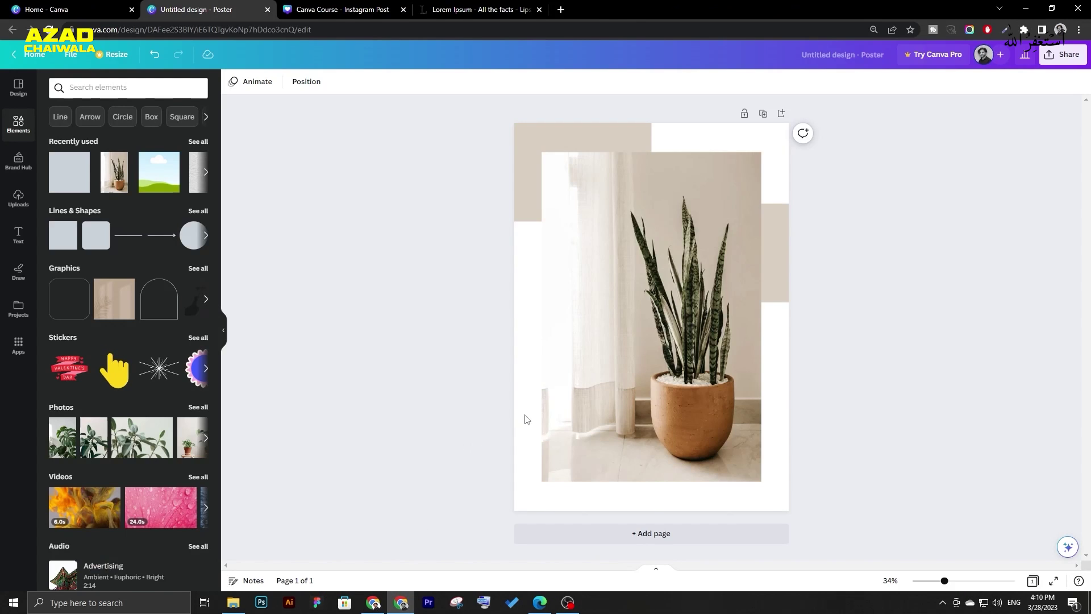
{"action": "left_click", "coordinate": [372, 604]}
{"action": "left_click", "coordinate": [372, 606]}
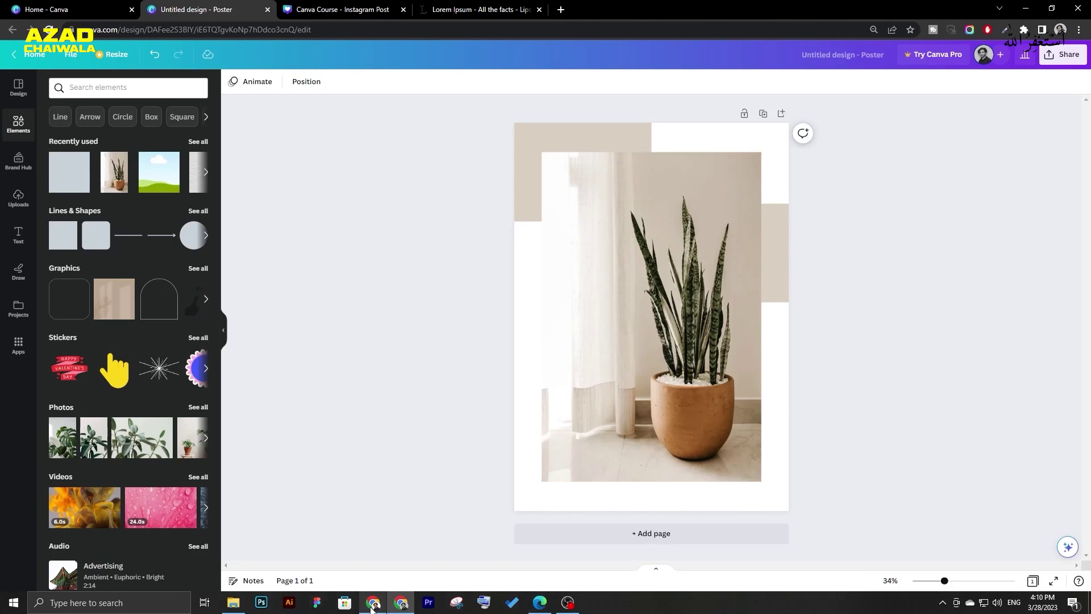
{"action": "key", "text": "t"}
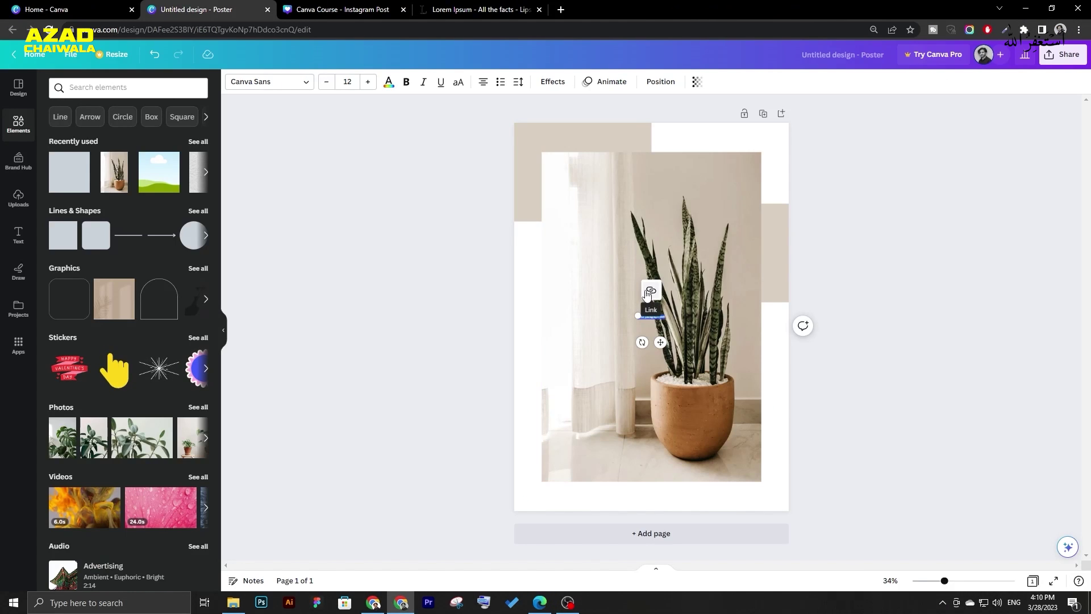
{"action": "left_click", "coordinate": [348, 84]}
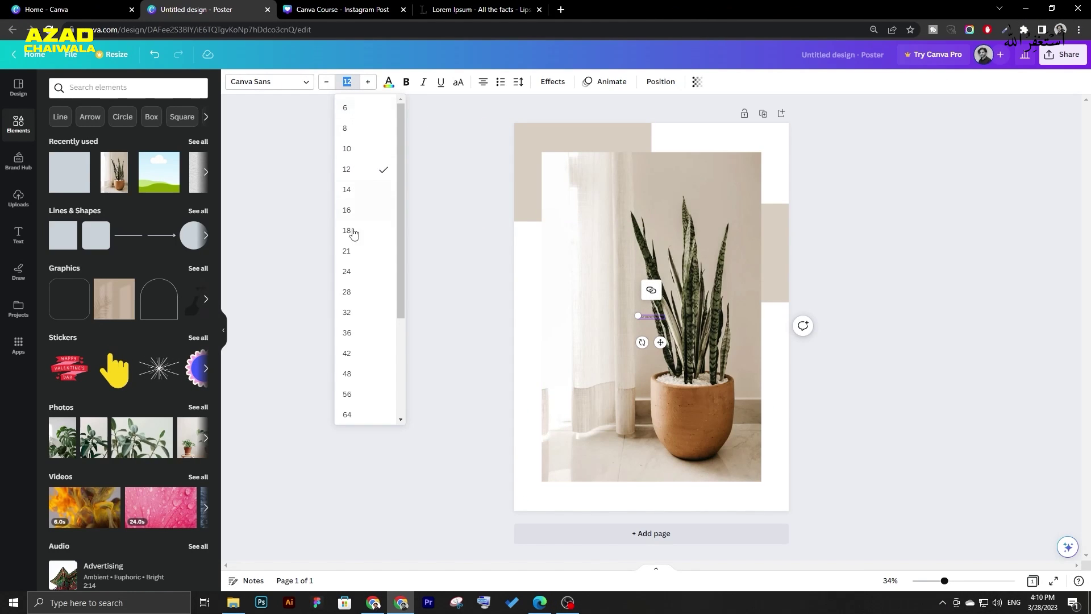
{"action": "left_click", "coordinate": [357, 334]}
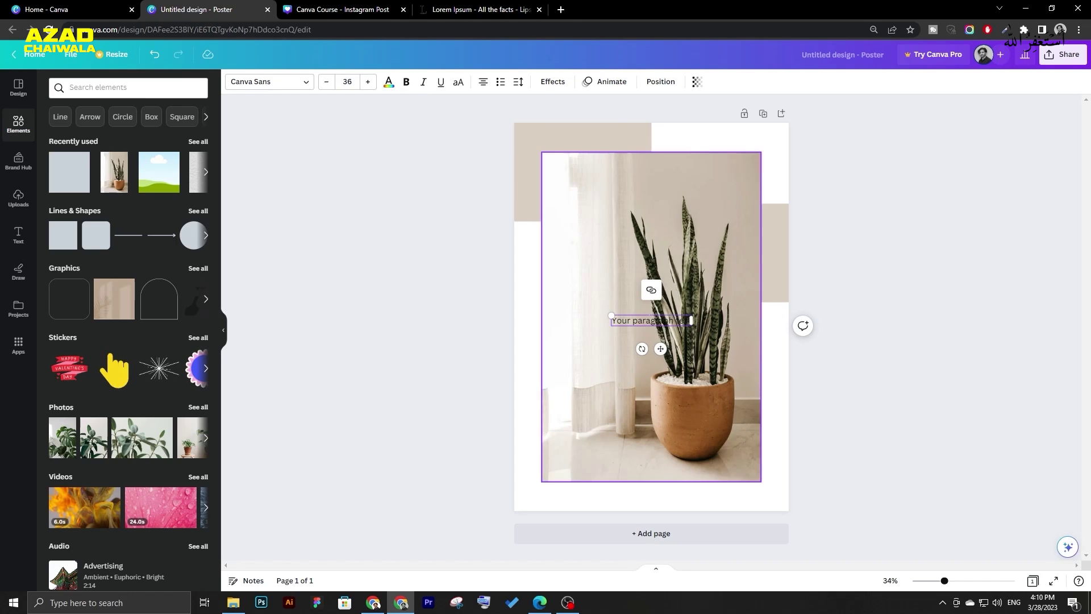
{"action": "double_click", "coordinate": [647, 321]}
{"action": "key", "text": "BackSpace"}
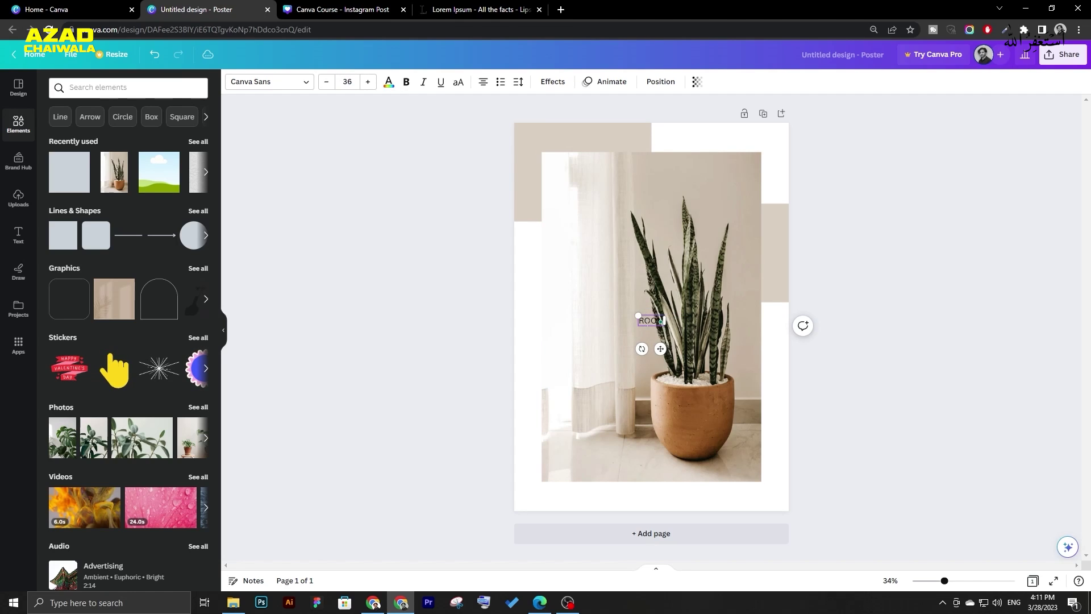
{"action": "type", "text": "ROOM"}
Enlarge the ROOM text to size 100 and place it over the photo's upper-left corner.
{"action": "left_click", "coordinate": [480, 287]}
{"action": "left_click_drag", "start_coordinate": [648, 322], "coordinate": [509, 165]}
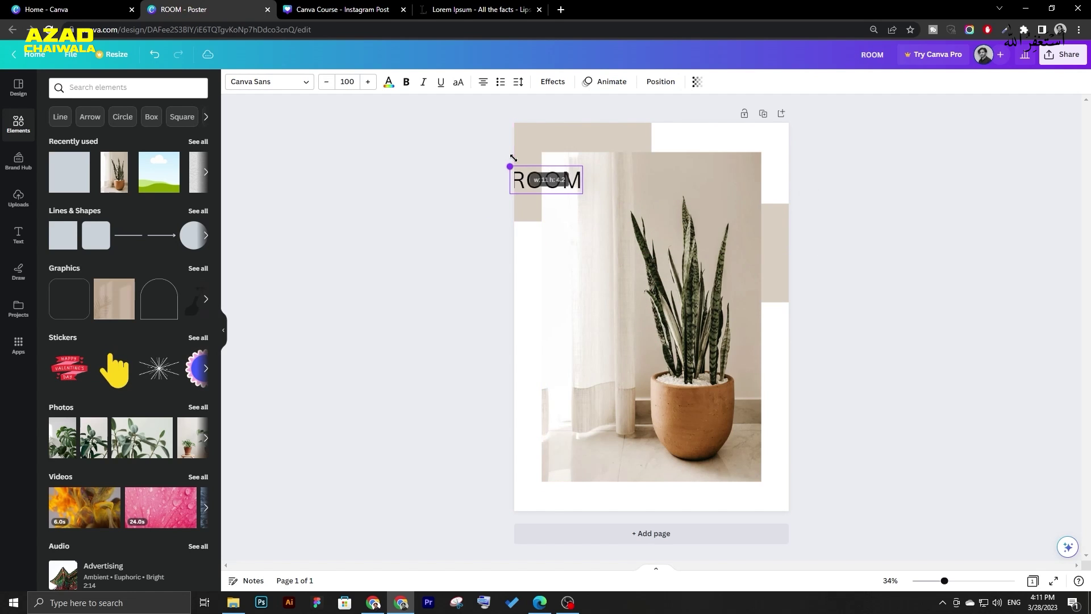
{"action": "left_click_drag", "start_coordinate": [579, 192], "coordinate": [601, 195]}
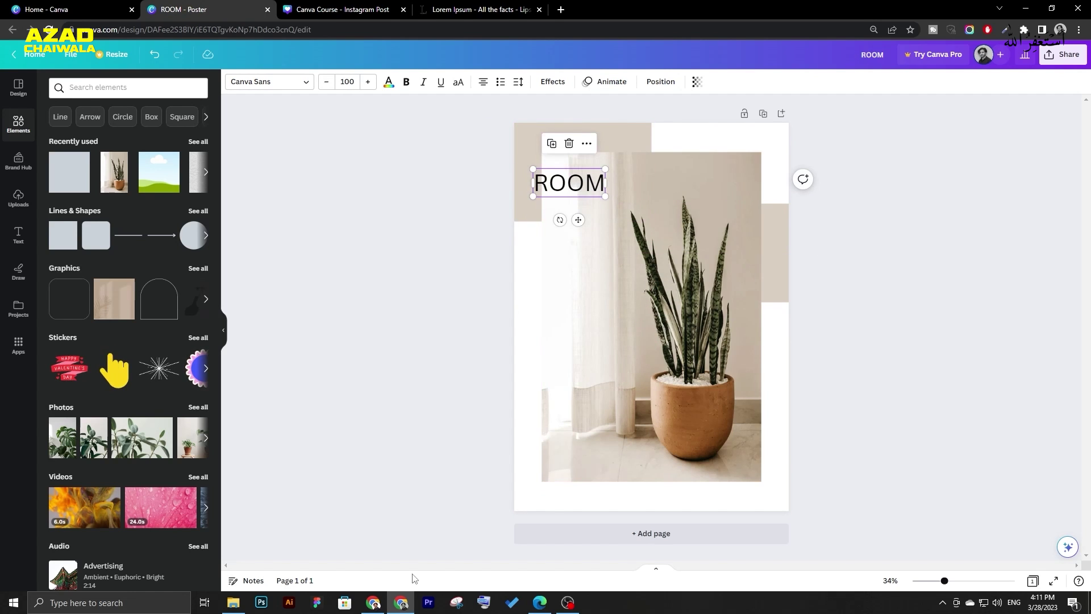
Make the ROOM text bold and enlarge it to size 155.
{"action": "left_click", "coordinate": [373, 604]}
{"action": "left_click", "coordinate": [370, 605]}
{"action": "left_click", "coordinate": [305, 83]}
{"action": "left_click", "coordinate": [305, 83]}
{"action": "left_click", "coordinate": [406, 82]}
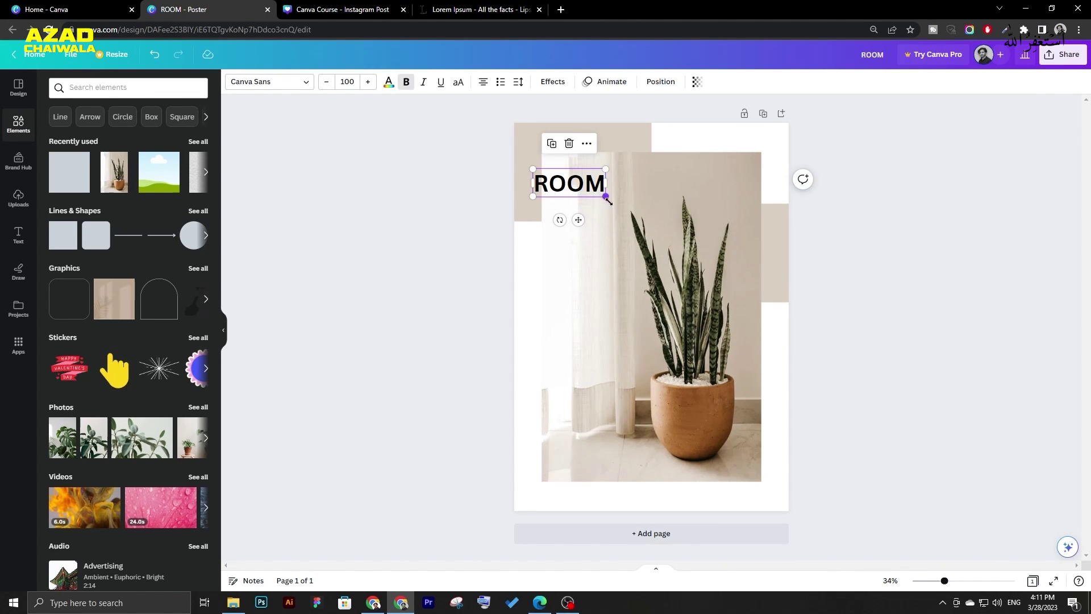
{"action": "left_click_drag", "start_coordinate": [605, 196], "coordinate": [629, 222]}
Duplicate the ROOM text and change the copy's wording to PLANTING.
{"action": "key", "text": "ctrl+c"}
{"action": "key", "text": "ctrl+v"}
{"action": "double_click", "coordinate": [630, 222]}
{"action": "type", "text": "PLAN"}
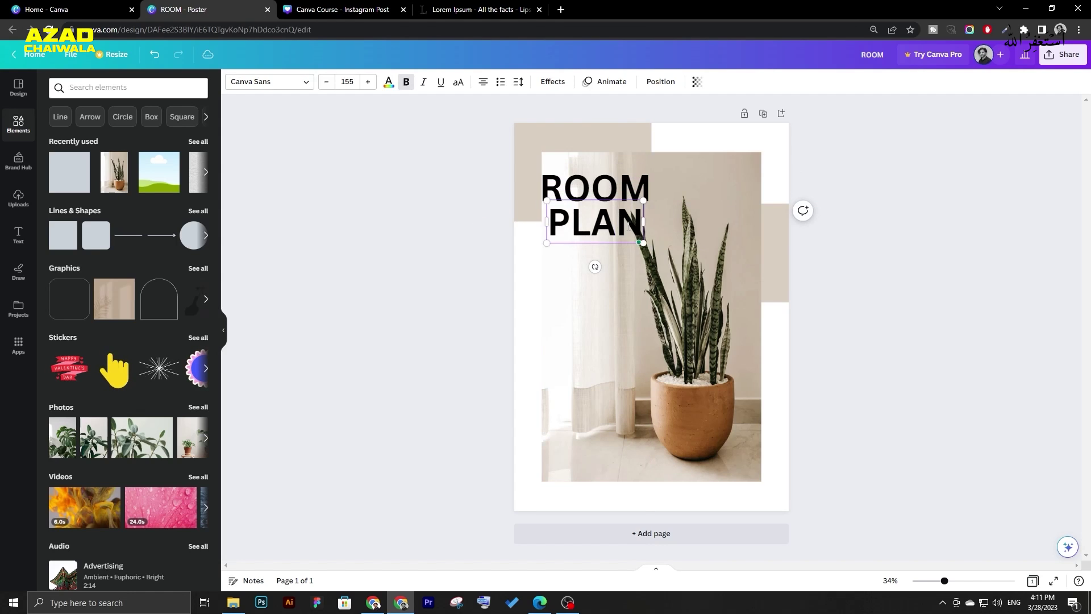
{"action": "type", "text": "TING"}
{"action": "key", "text": "Escape"}
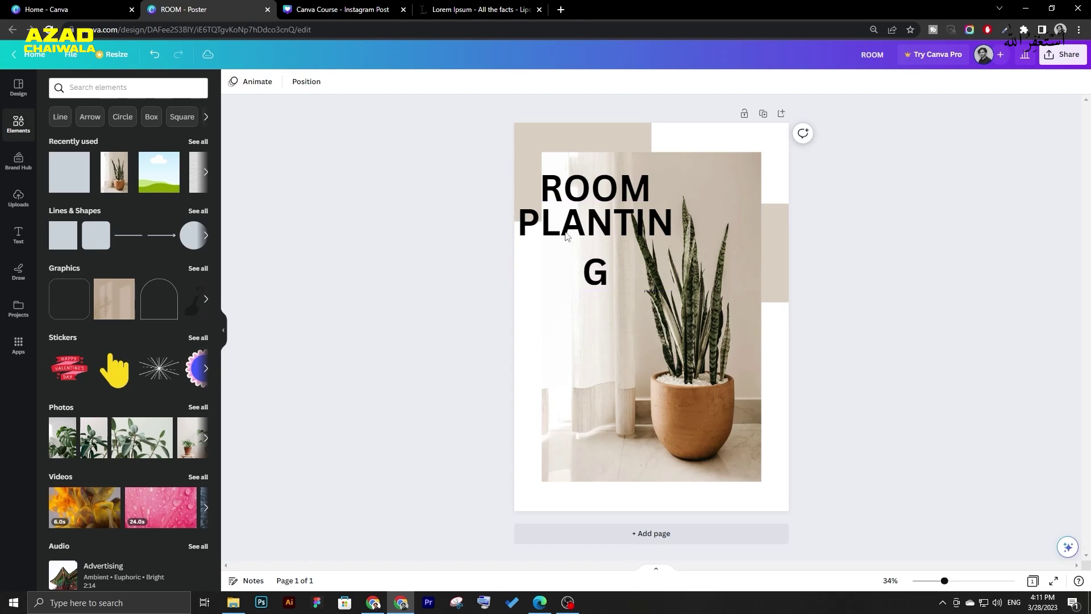
Remove bold from PLANTING, widen its box to fit one line and set its font size to 88.
{"action": "left_click", "coordinate": [406, 87]}
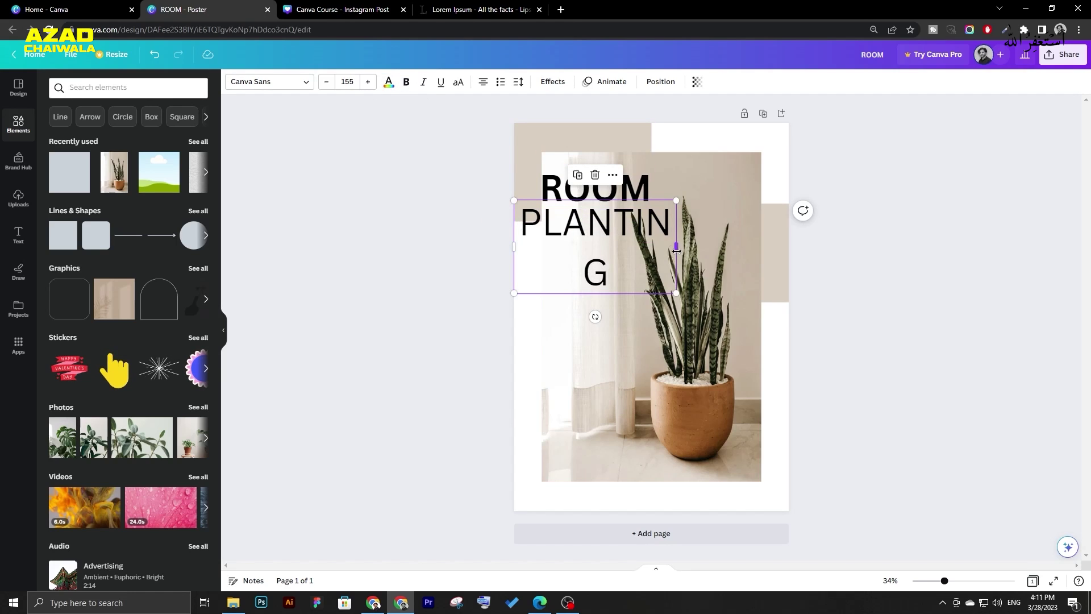
{"action": "left_click", "coordinate": [337, 82]}
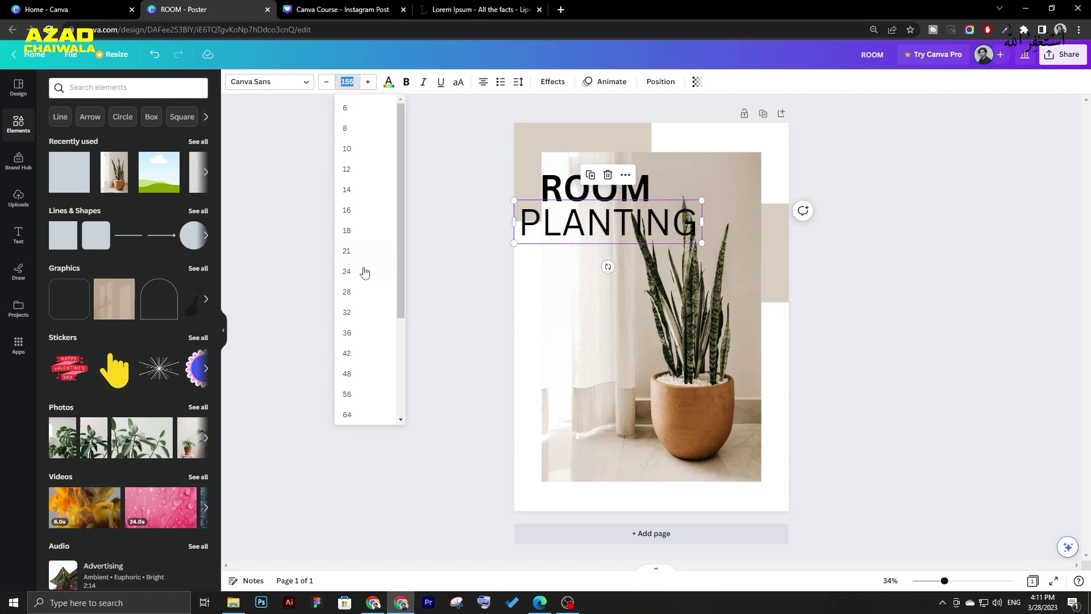
{"action": "left_click", "coordinate": [353, 270]}
{"action": "left_click", "coordinate": [347, 81]}
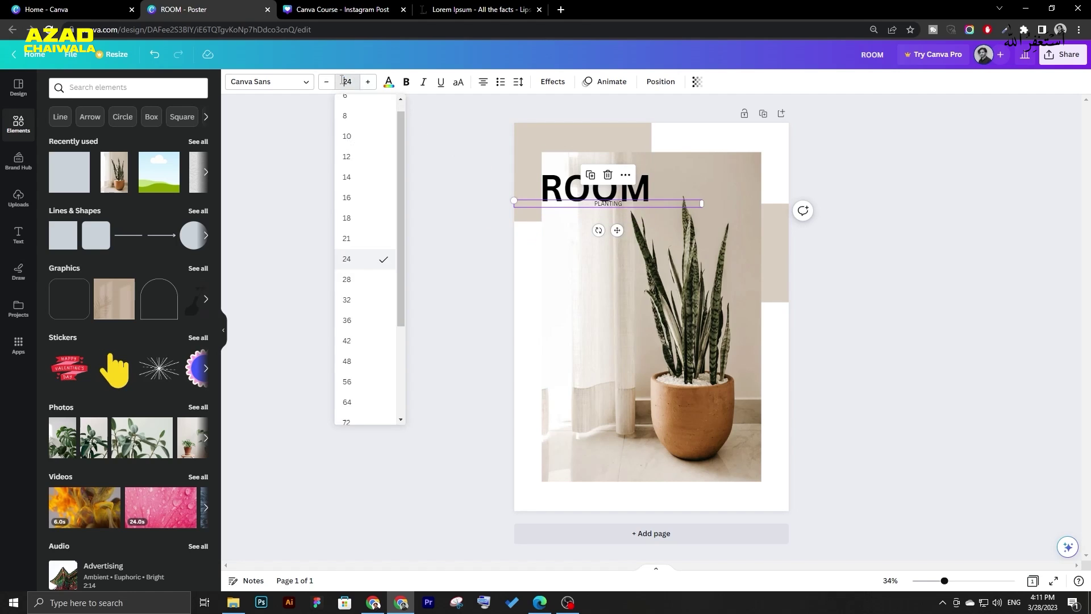
{"action": "left_click", "coordinate": [370, 367]}
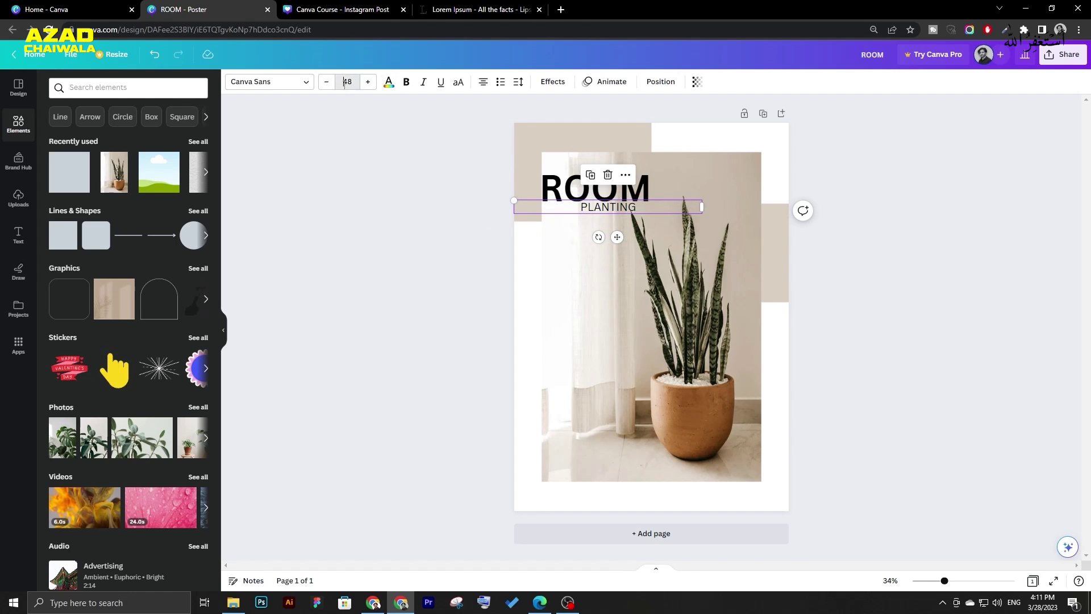
{"action": "left_click", "coordinate": [344, 82]}
{"action": "scroll", "coordinate": [353, 349], "scroll_direction": "down", "scroll_amount": 2}
{"action": "left_click", "coordinate": [353, 329]}
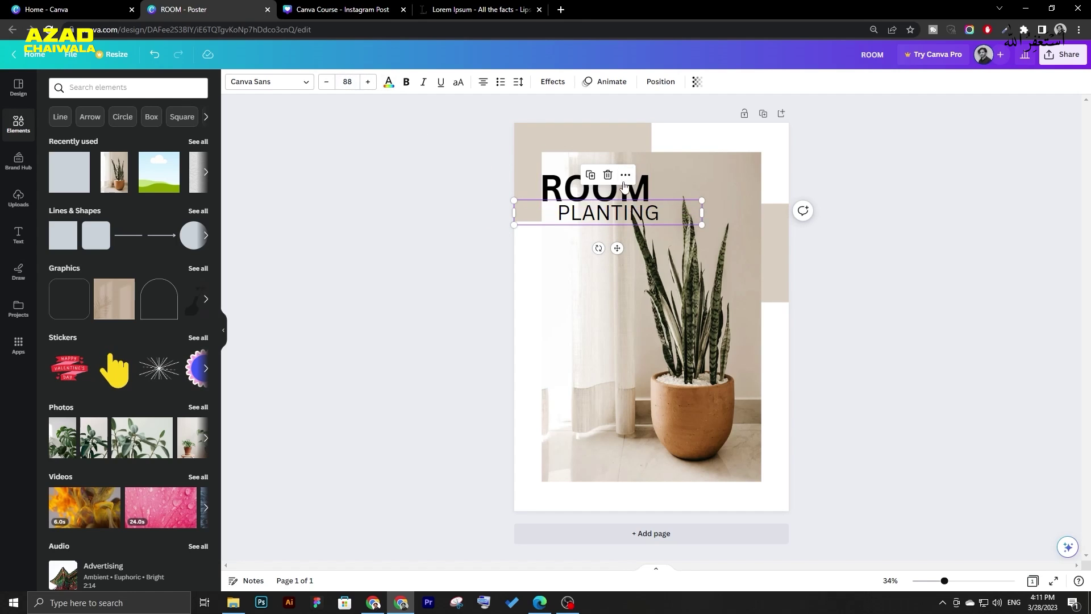
Left-align the PLANTING text within its box and position it directly beneath ROOM.
{"action": "left_click_drag", "start_coordinate": [632, 219], "coordinate": [618, 227]}
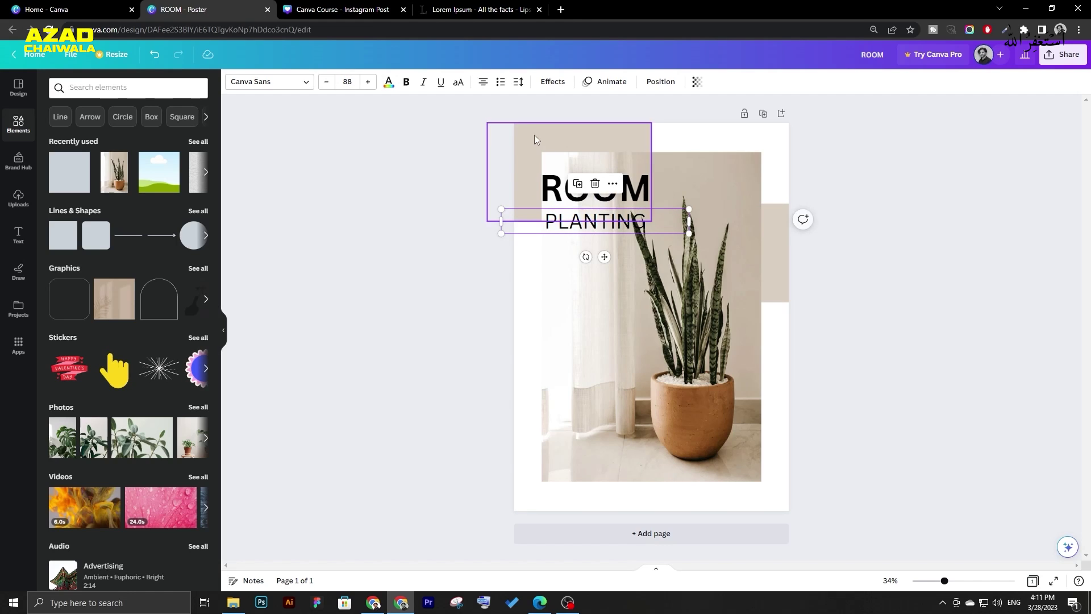
{"action": "left_click", "coordinate": [483, 84]}
{"action": "left_click_drag", "start_coordinate": [486, 122], "coordinate": [652, 226]}
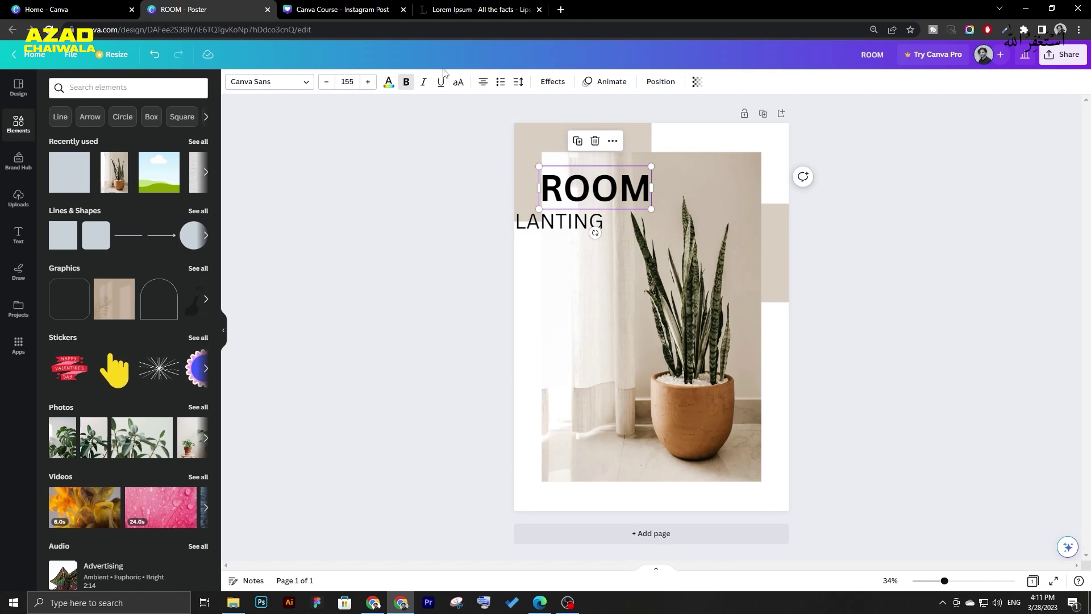
{"action": "left_click", "coordinate": [554, 219]}
{"action": "left_click_drag", "start_coordinate": [554, 219], "coordinate": [582, 220]}
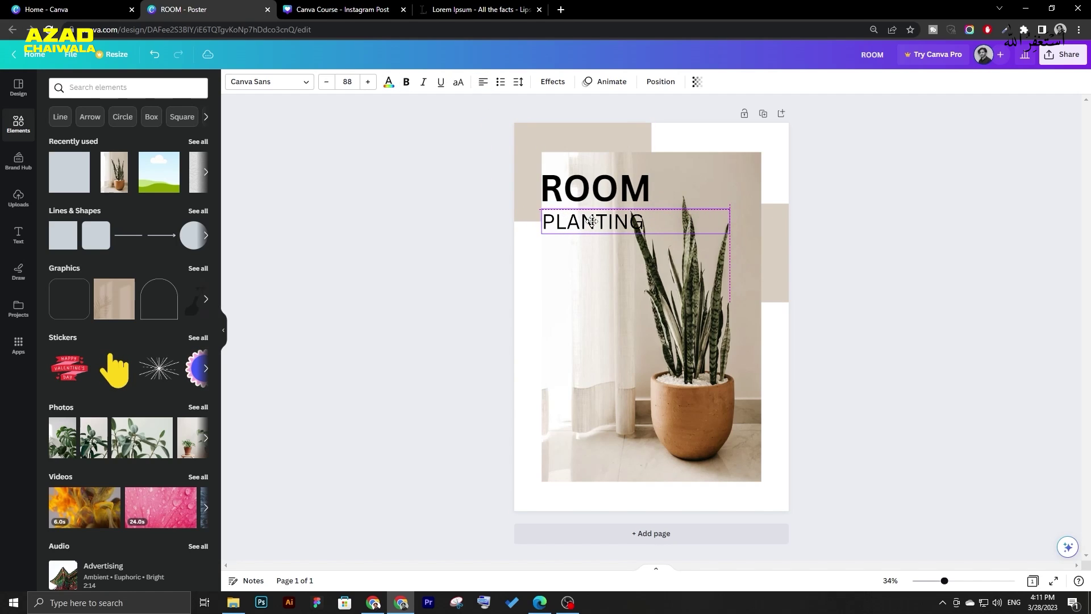
Align the left edges of the ROOM and PLANTING text boxes with each other.
{"action": "left_click", "coordinate": [551, 185], "text": "shift"}
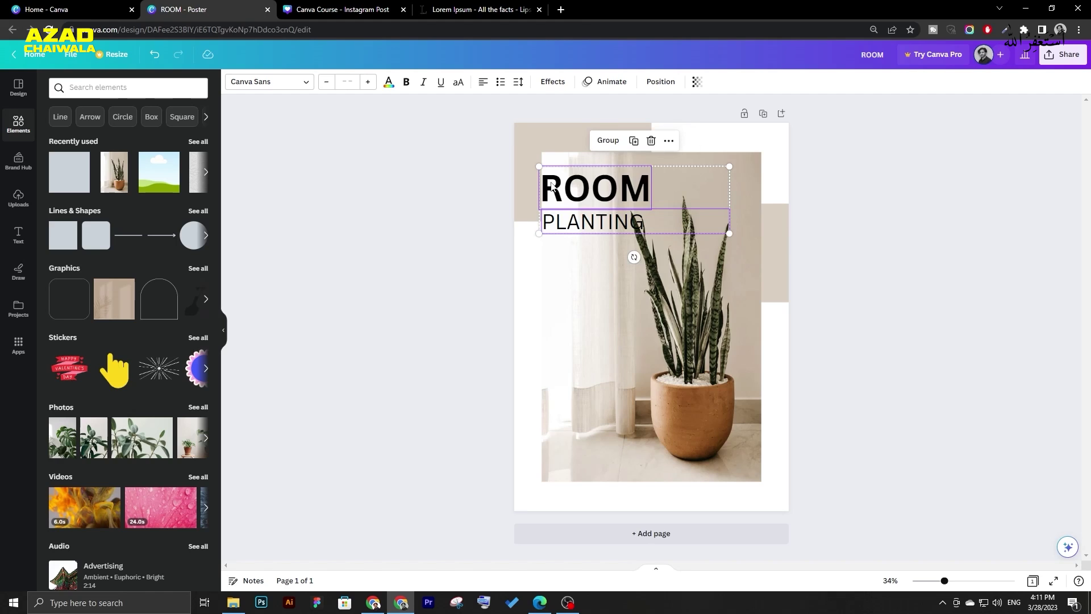
{"action": "left_click", "coordinate": [587, 220]}
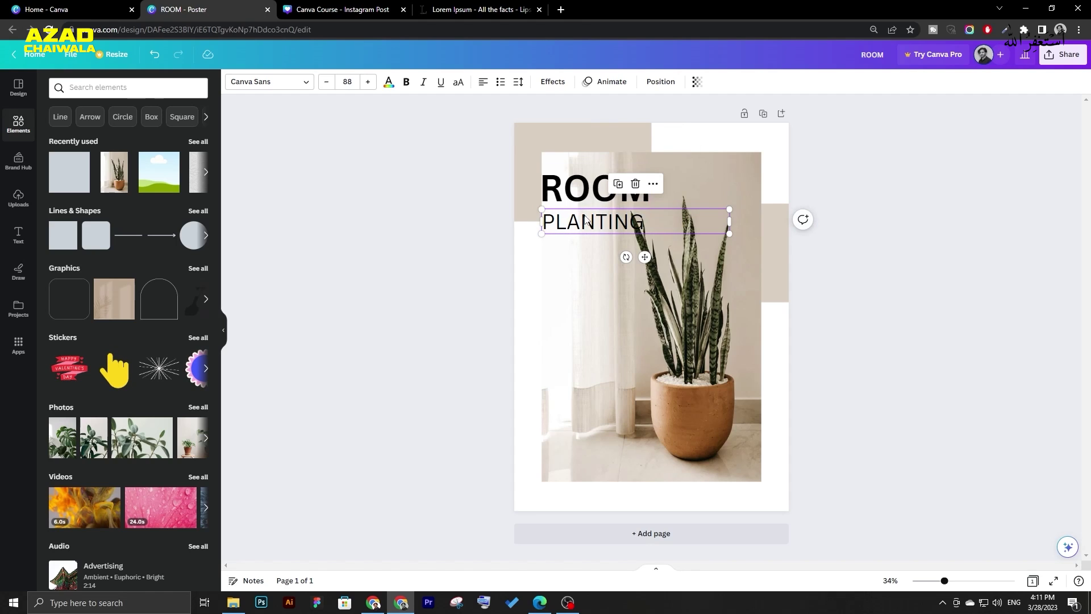
{"action": "left_click", "coordinate": [537, 175], "text": "shift"}
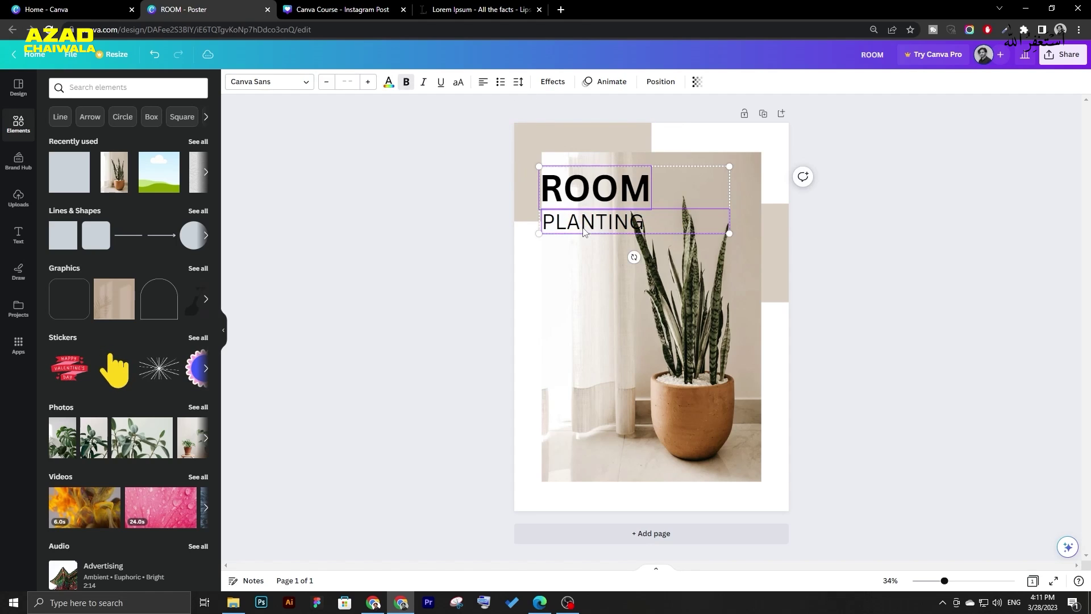
{"action": "left_click", "coordinate": [660, 82]}
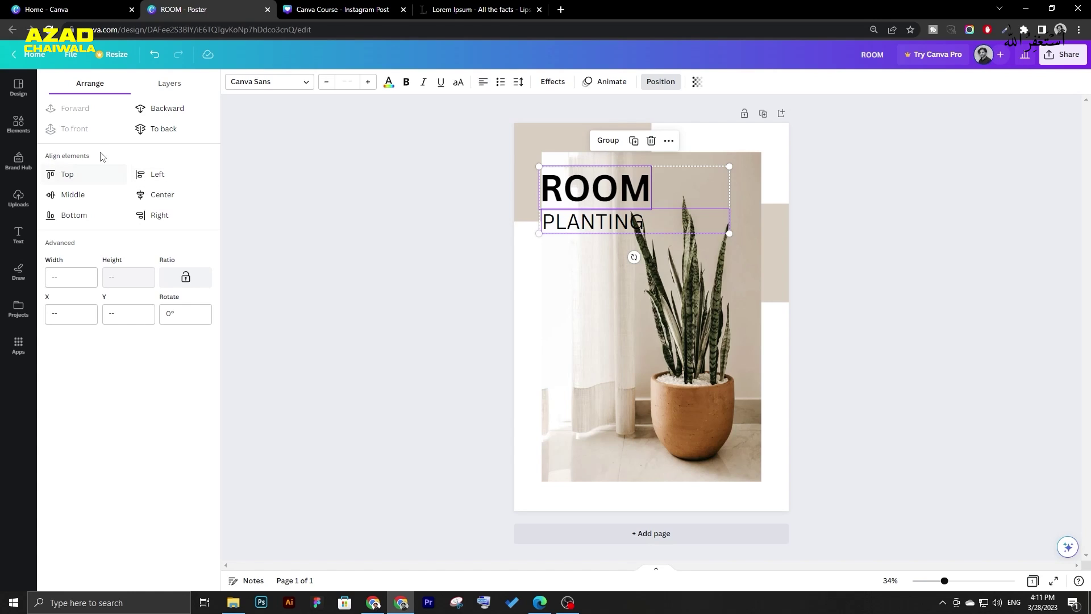
{"action": "left_click", "coordinate": [90, 193]}
{"action": "key", "text": "ctrl+z"}
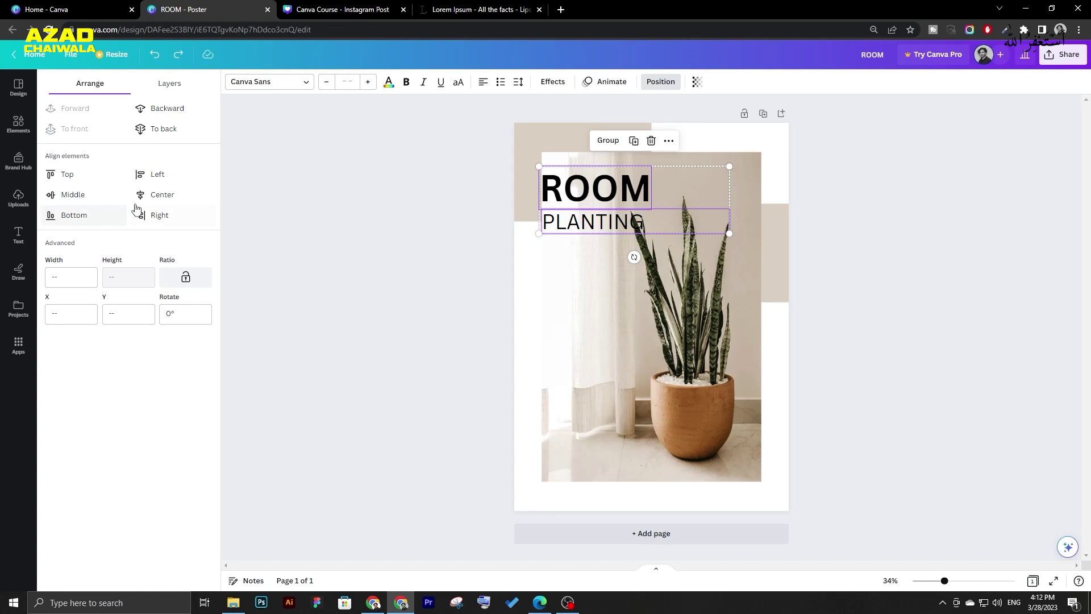
{"action": "left_click", "coordinate": [160, 178]}
{"action": "left_click", "coordinate": [343, 219]}
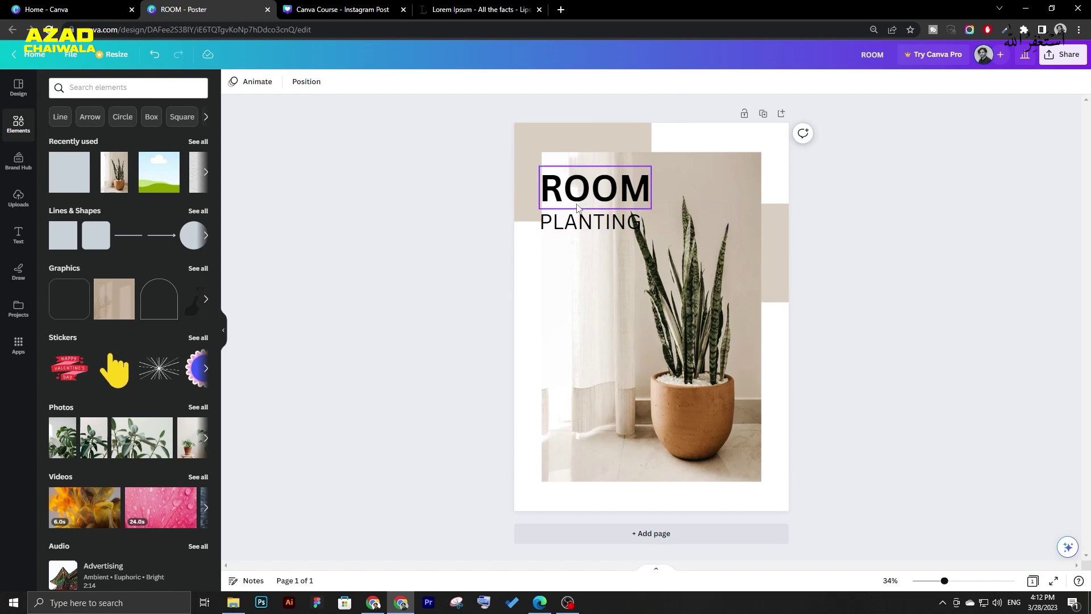
Scale ROOM and PLANTING down together and place them just inside the photo's upper-left corner.
{"action": "left_click", "coordinate": [578, 202]}
{"action": "left_click", "coordinate": [593, 221], "text": "shift"}
{"action": "left_click_drag", "start_coordinate": [594, 221], "coordinate": [590, 198]}
{"action": "left_click_drag", "start_coordinate": [722, 212], "coordinate": [645, 182]}
{"action": "left_click_drag", "start_coordinate": [578, 166], "coordinate": [594, 185]}
{"action": "left_click", "coordinate": [426, 259]}
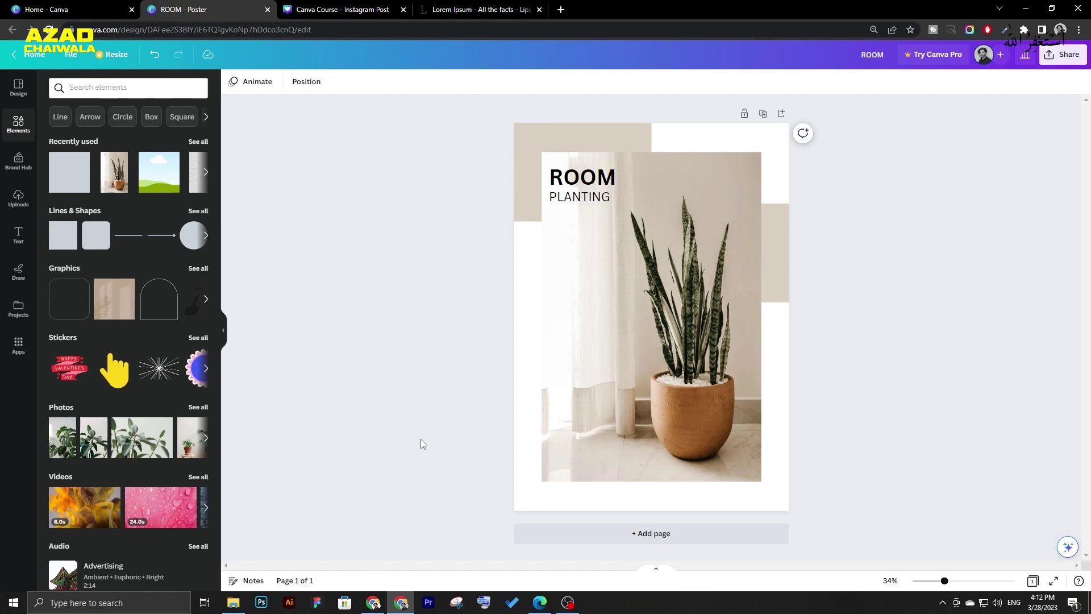
Check the Pinterest reference flyer and search Canva's elements for LOGO, browsing the graphics results.
{"action": "left_click", "coordinate": [380, 607]}
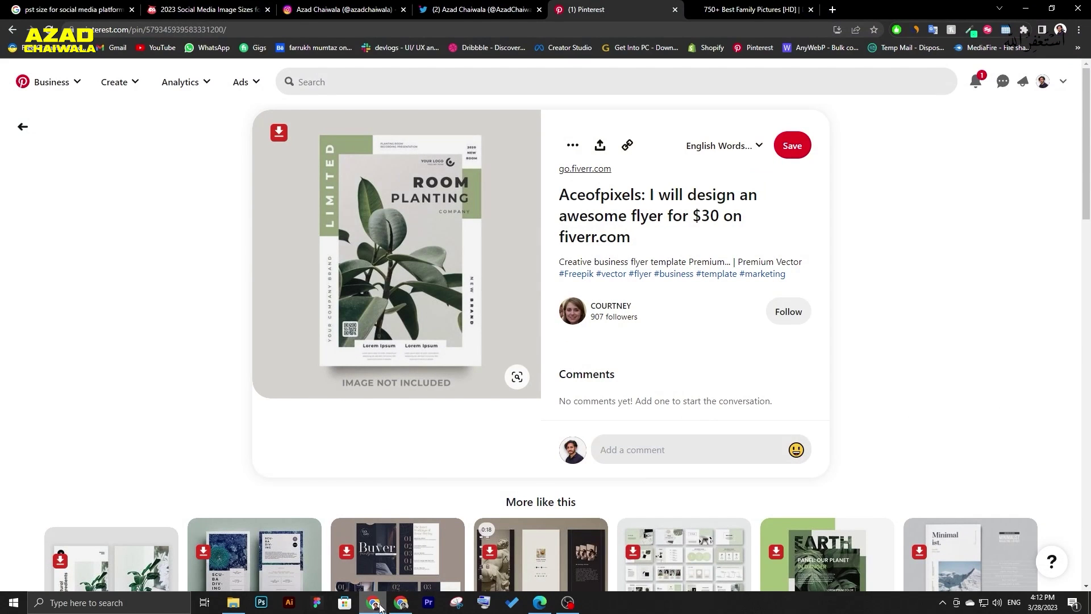
{"action": "left_click", "coordinate": [380, 607]}
{"action": "left_click", "coordinate": [129, 84]}
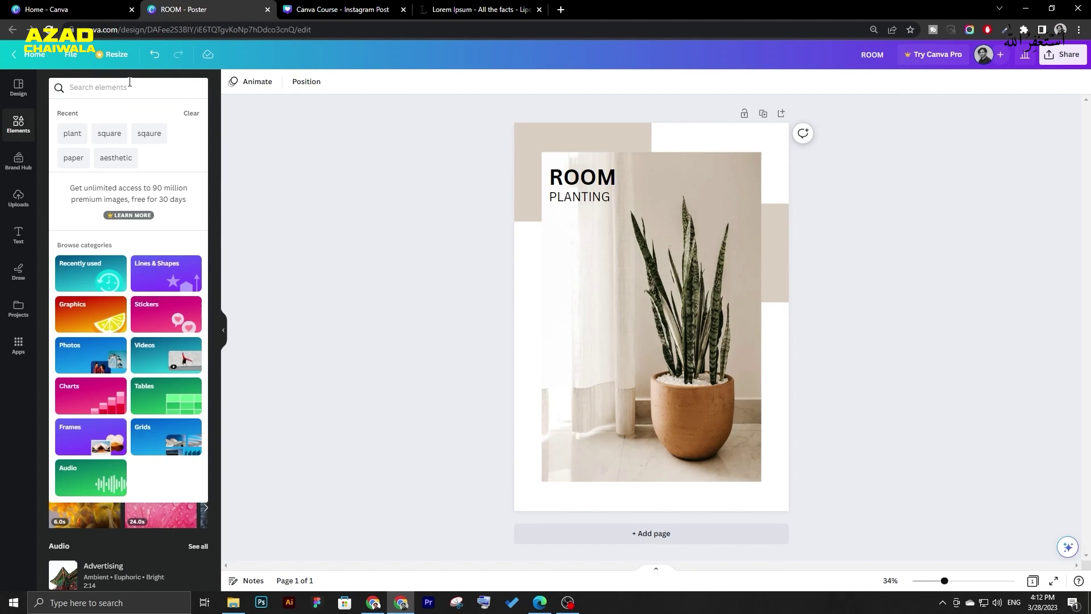
{"action": "type", "text": "OINE"}
{"action": "key", "text": "BackSpace"}
{"action": "key", "text": "BackSpace"}
{"action": "key", "text": "BackSpace"}
{"action": "key", "text": "BackSpace"}
{"action": "type", "text": "L"}
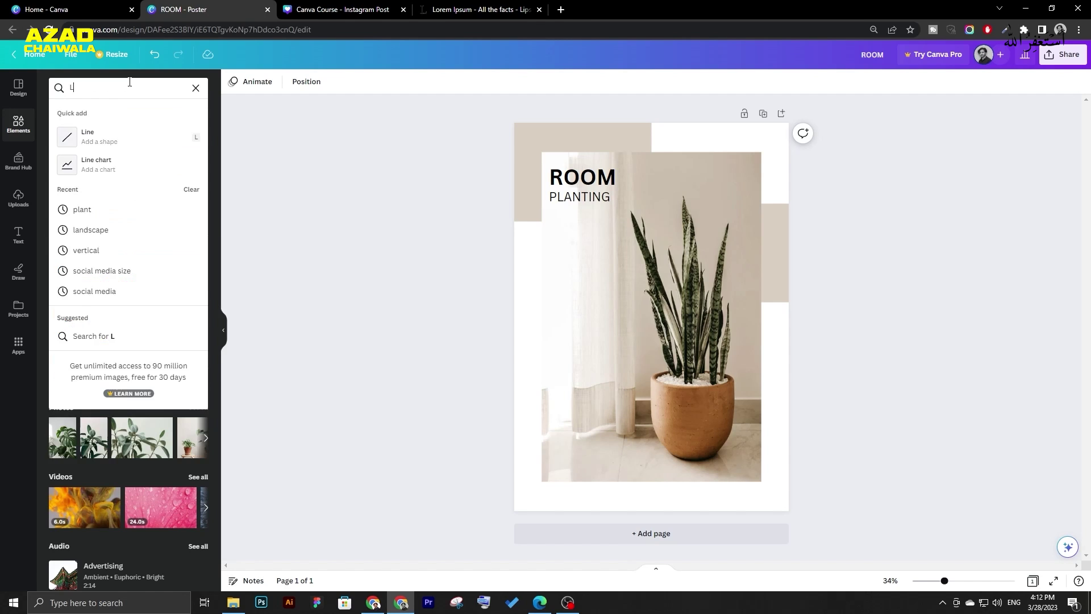
{"action": "type", "text": "OGO"}
{"action": "key", "text": "Return"}
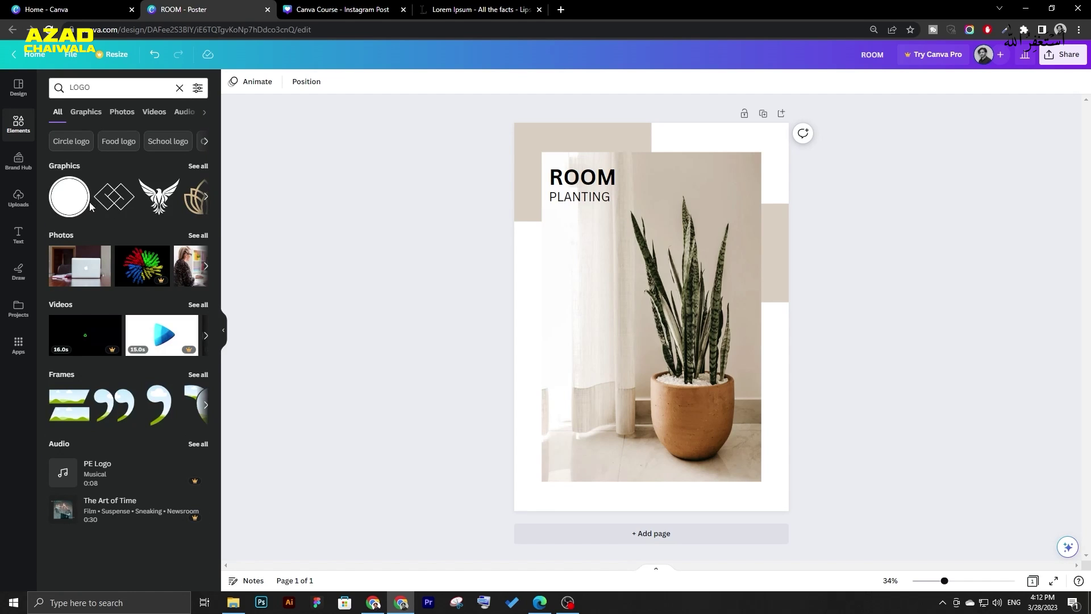
{"action": "left_click", "coordinate": [78, 114]}
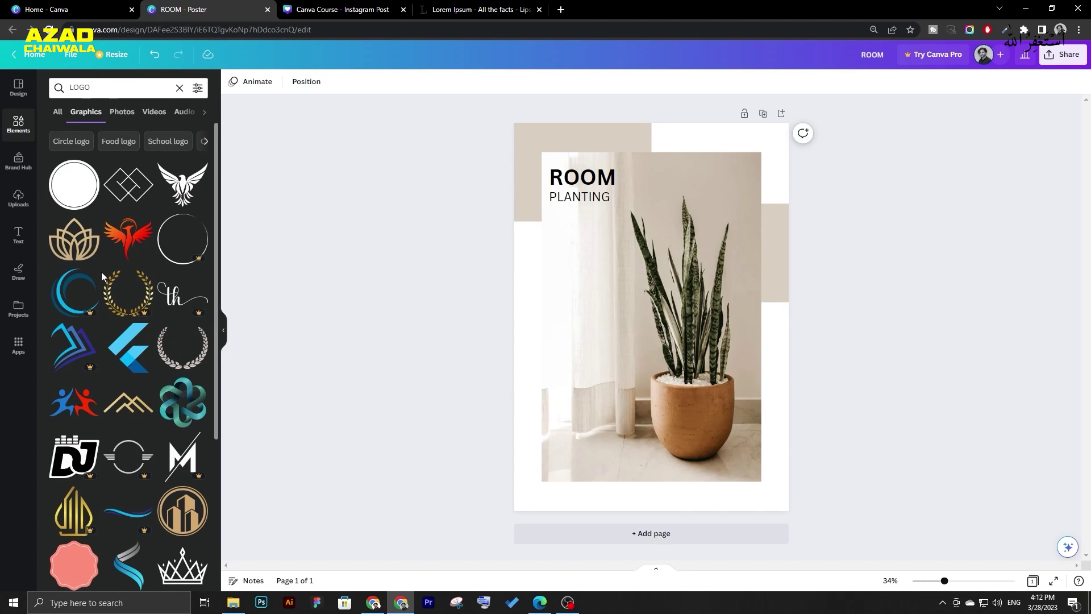
{"action": "scroll", "coordinate": [101, 271], "scroll_direction": "down", "scroll_amount": 6}
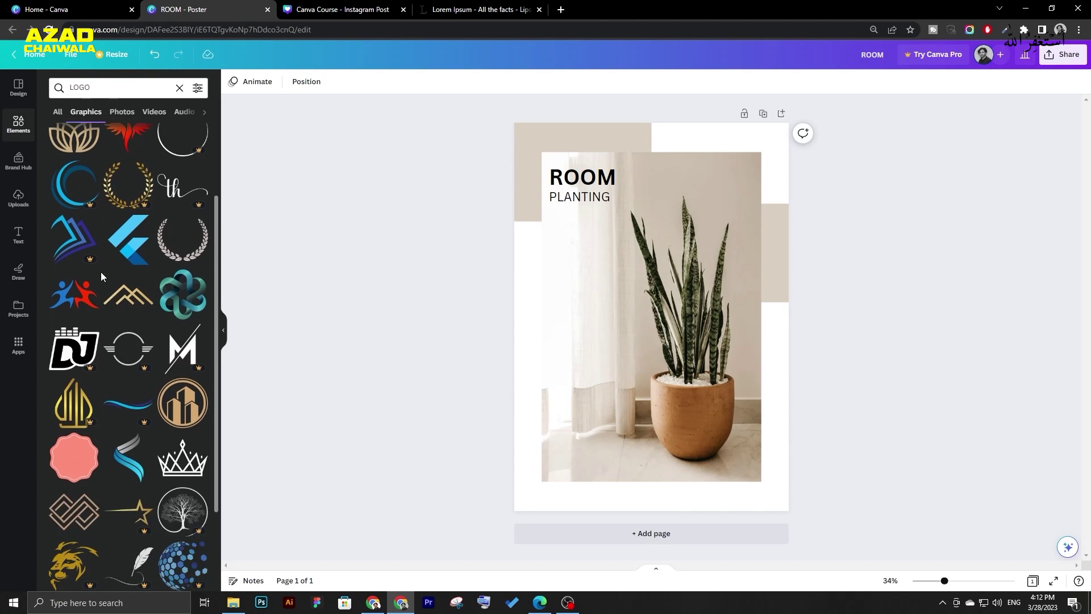
Refine the graphics search to PLANT LOGO.
{"action": "left_click", "coordinate": [74, 89]}
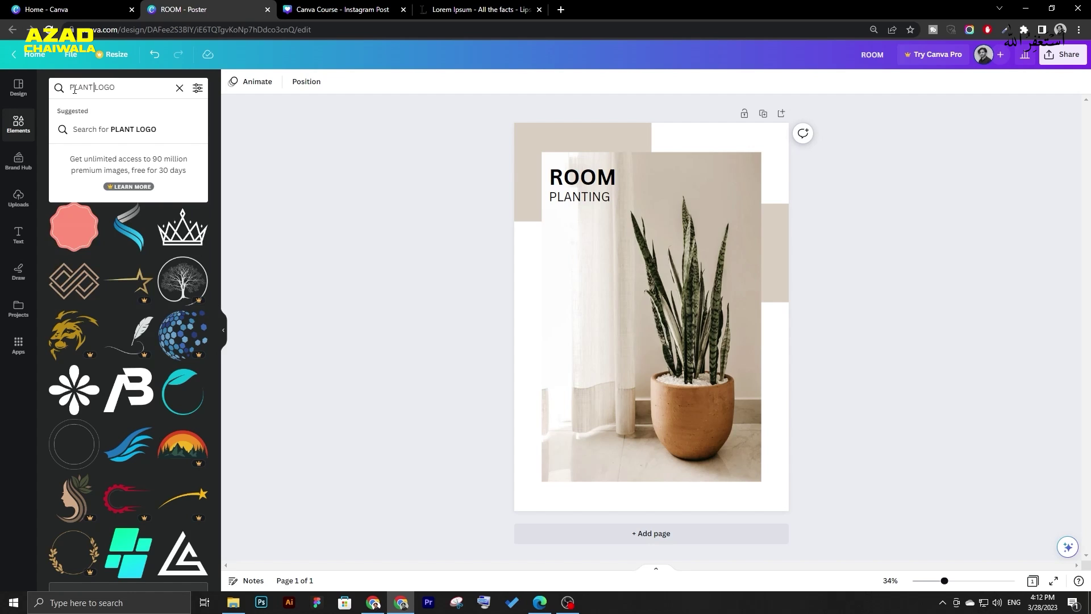
{"action": "key", "text": "Return"}
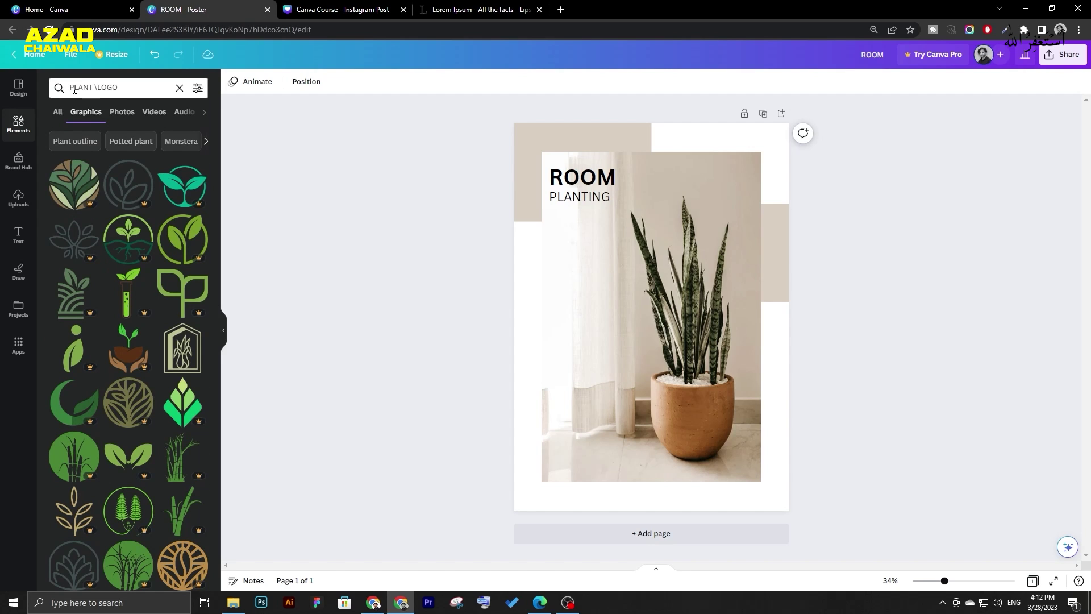
{"action": "scroll", "coordinate": [96, 228], "scroll_direction": "down", "scroll_amount": 3}
{"action": "scroll", "coordinate": [95, 125], "scroll_direction": "up", "scroll_amount": 3}
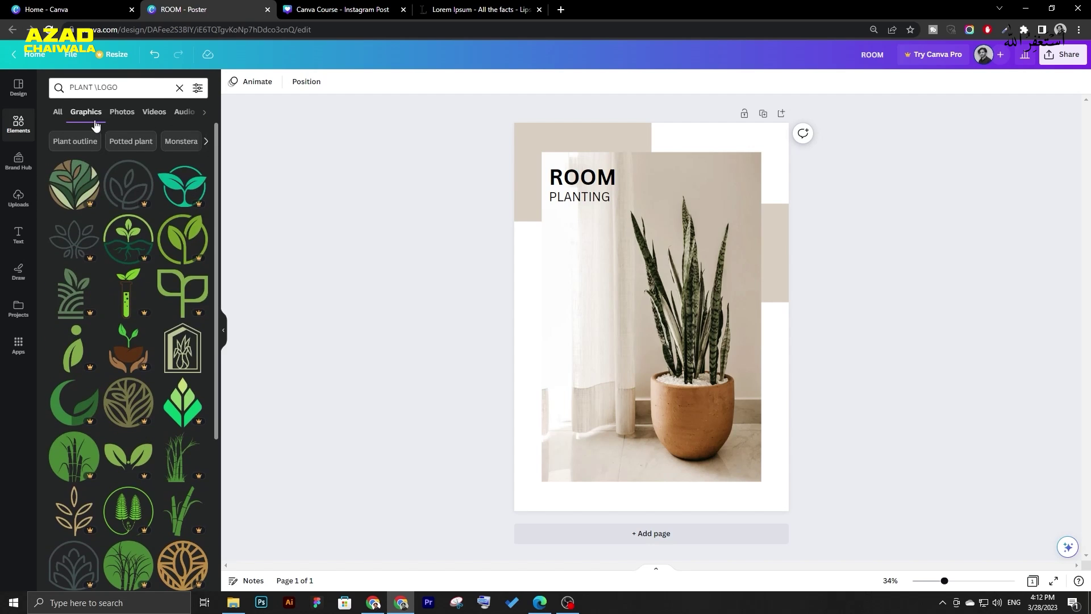
{"action": "left_click", "coordinate": [95, 88]}
{"action": "key", "text": "Return"}
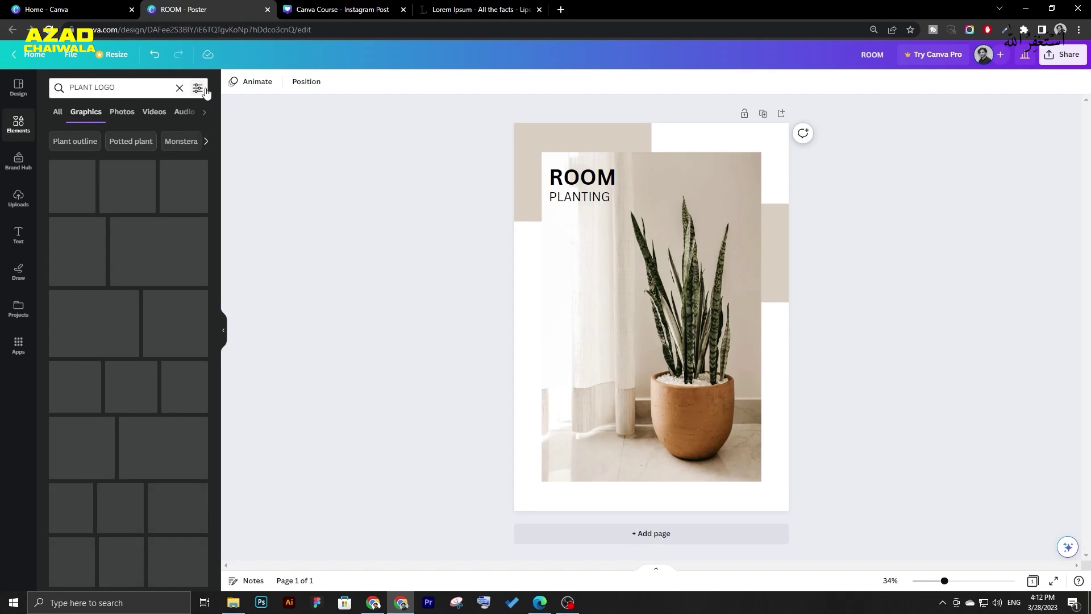
Filter the PLANT LOGO graphics by price to show only free items.
{"action": "left_click", "coordinate": [199, 88]}
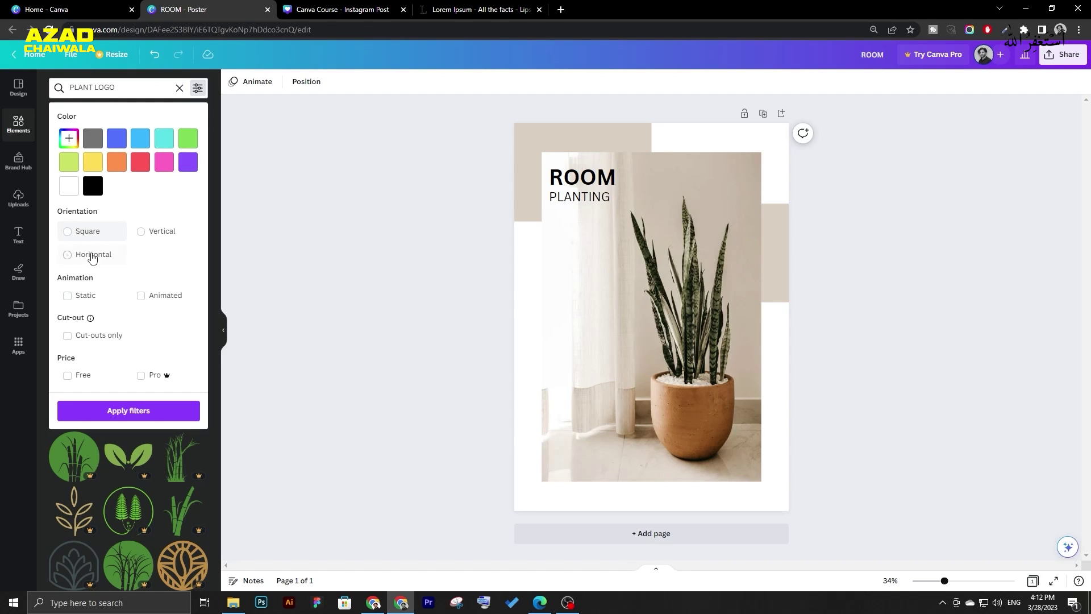
{"action": "left_click", "coordinate": [68, 375]}
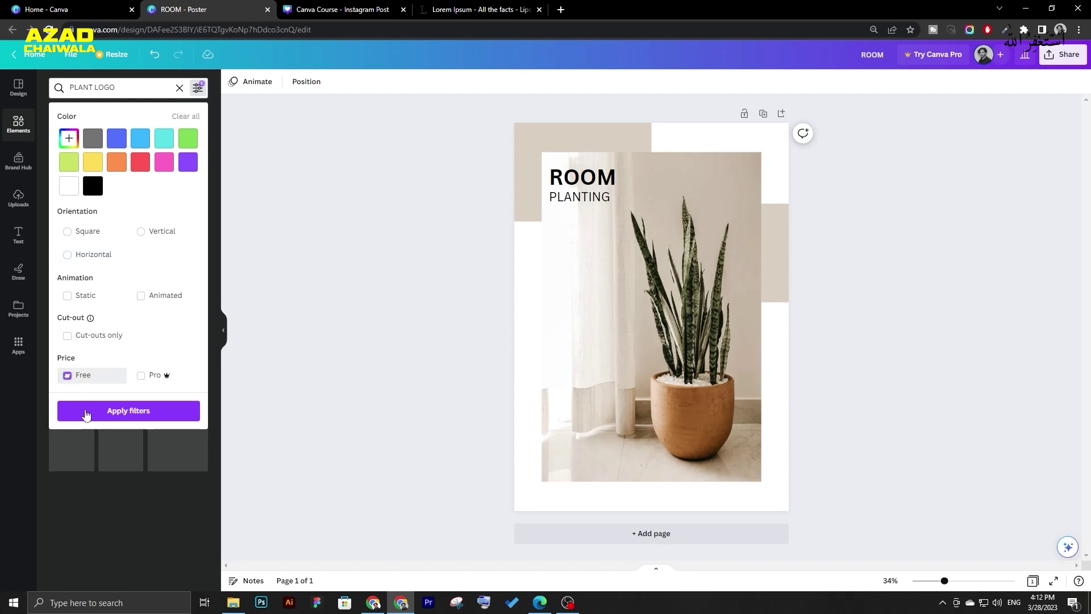
{"action": "left_click", "coordinate": [137, 418]}
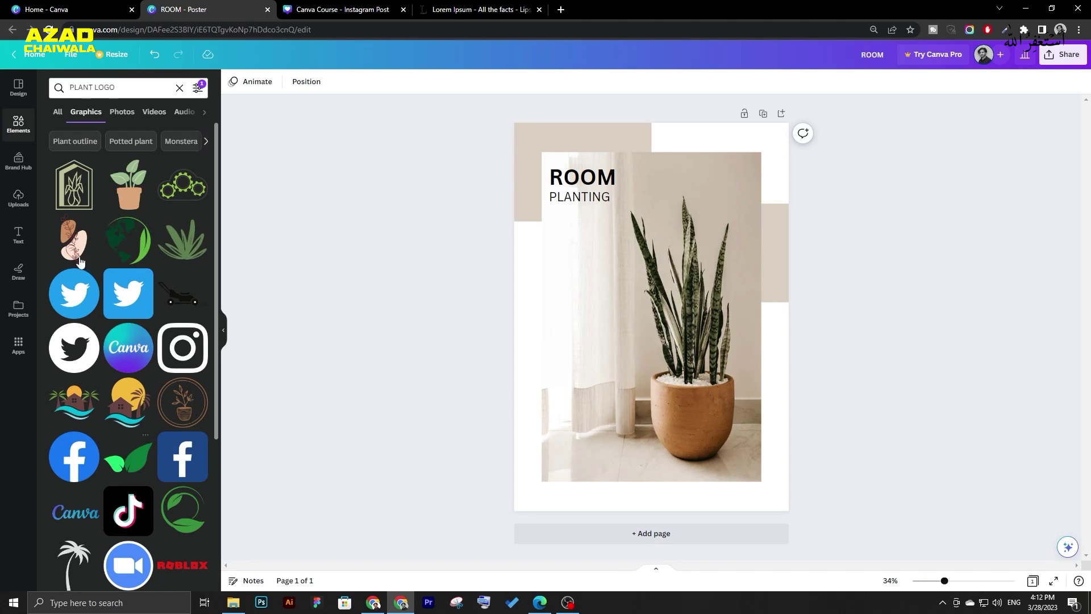
Try the potted plant graphic with green leaves on the poster and undo adding it.
{"action": "left_click", "coordinate": [128, 185]}
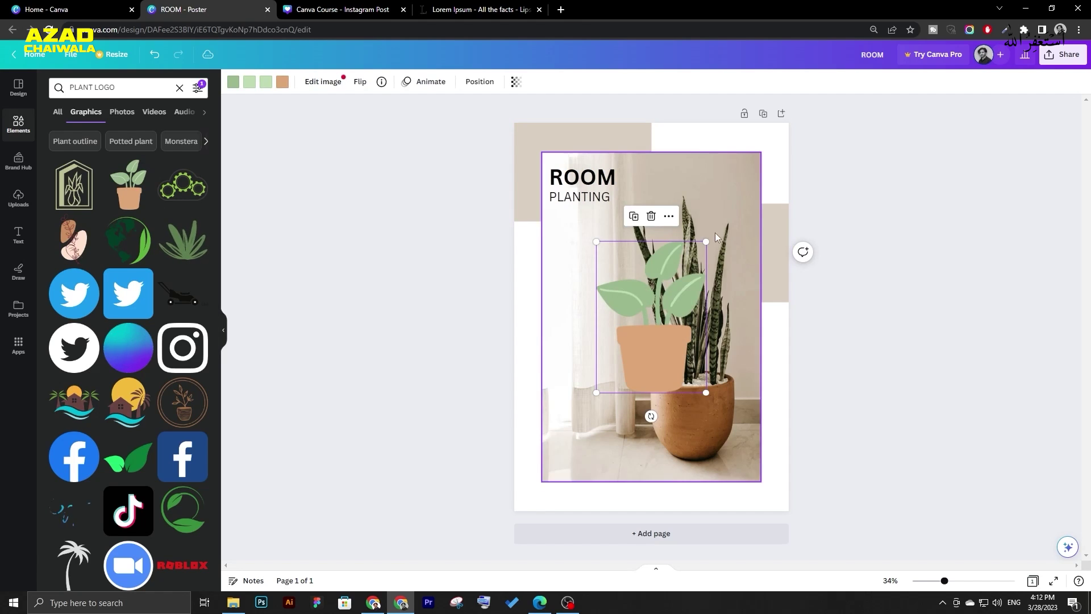
{"action": "key", "text": "ctrl+z"}
Add the green globe graphic with leaves to the poster, try scaling it down and undo the resize.
{"action": "scroll", "coordinate": [125, 369], "scroll_direction": "down", "scroll_amount": 6}
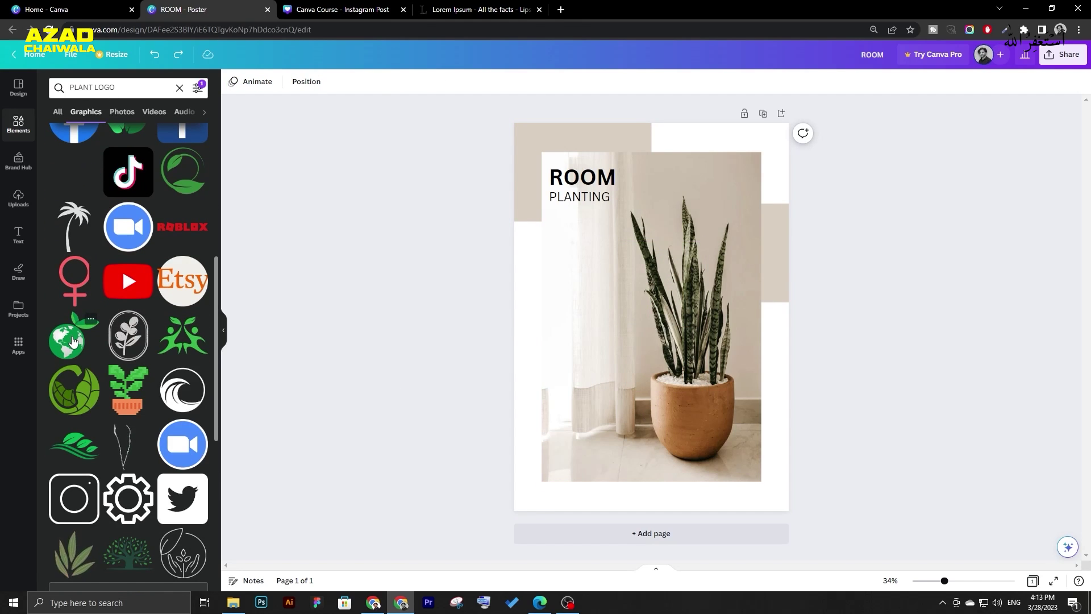
{"action": "left_click", "coordinate": [73, 341]}
{"action": "left_click_drag", "start_coordinate": [711, 261], "coordinate": [661, 308]}
{"action": "key", "text": "ctrl+z"}
Add the framed house-shaped plant logo, scale it down and place it in the poster's upper-right corner.
{"action": "scroll", "coordinate": [125, 344], "scroll_direction": "up", "scroll_amount": 6}
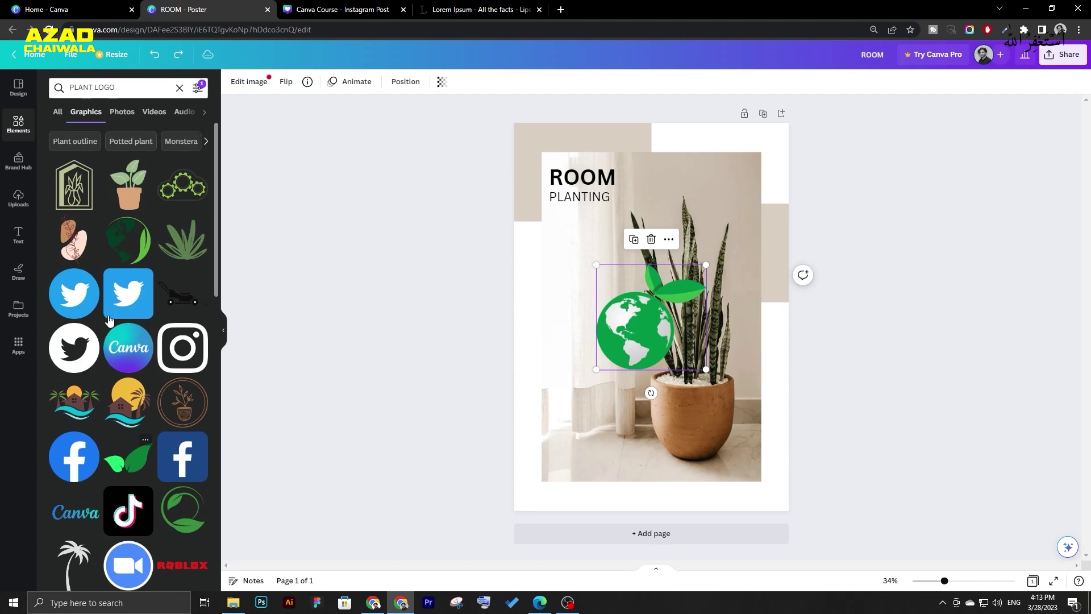
{"action": "left_click", "coordinate": [85, 184]}
{"action": "left_click_drag", "start_coordinate": [705, 243], "coordinate": [748, 163]}
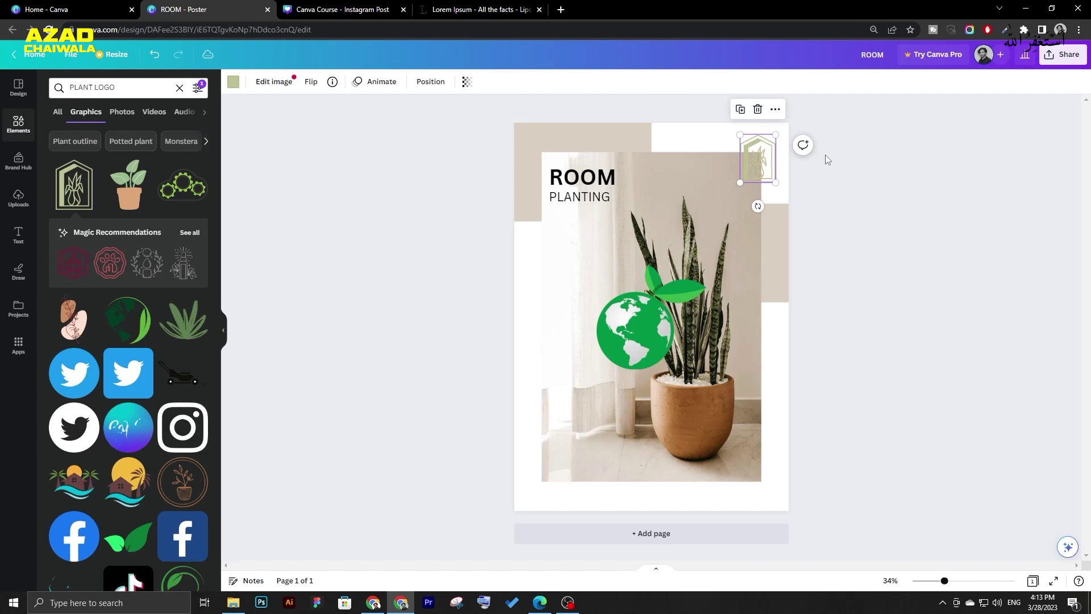
Recolour the framed plant logo with the photo's darkest colour and place it smaller inside the photo's lower-left corner.
{"action": "left_click", "coordinate": [233, 84]}
{"action": "left_click", "coordinate": [193, 254]}
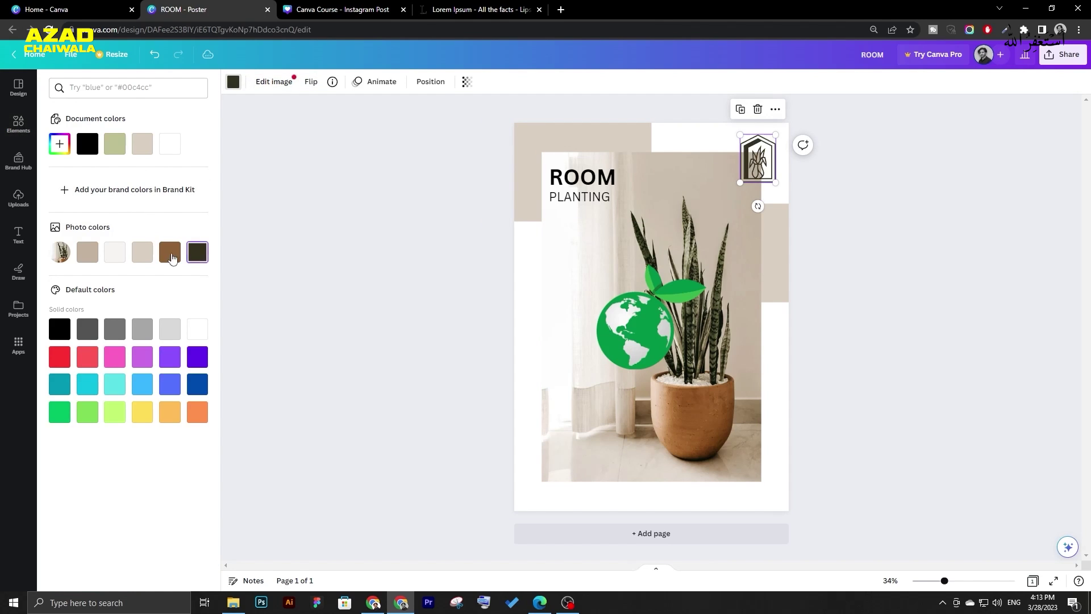
{"action": "left_click", "coordinate": [170, 252]}
{"action": "left_click", "coordinate": [198, 257]}
{"action": "left_click", "coordinate": [169, 253]}
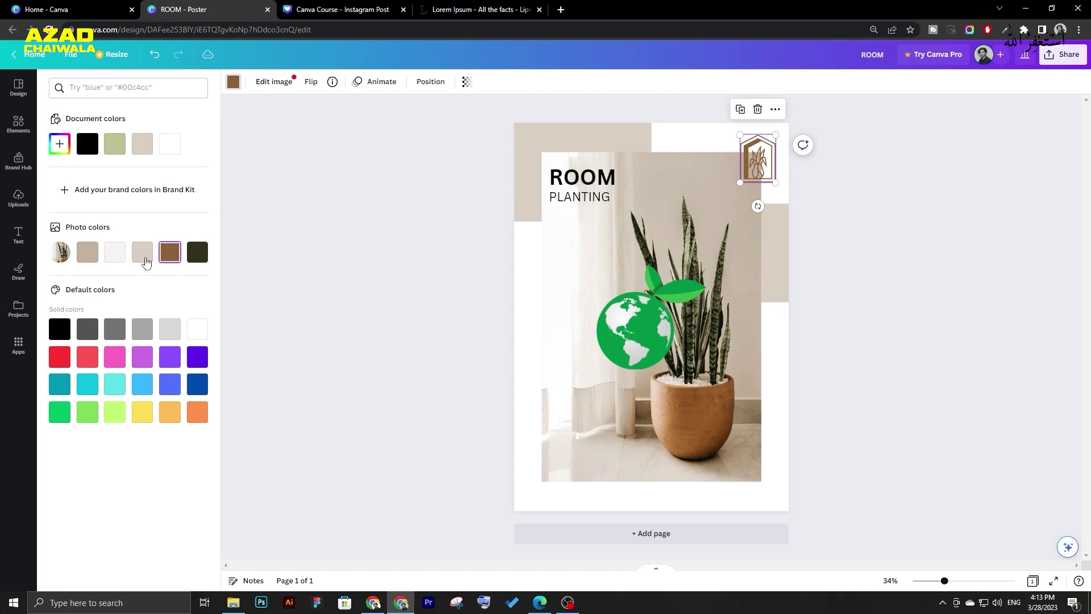
{"action": "left_click", "coordinate": [197, 252]}
{"action": "left_click_drag", "start_coordinate": [760, 162], "coordinate": [561, 458]}
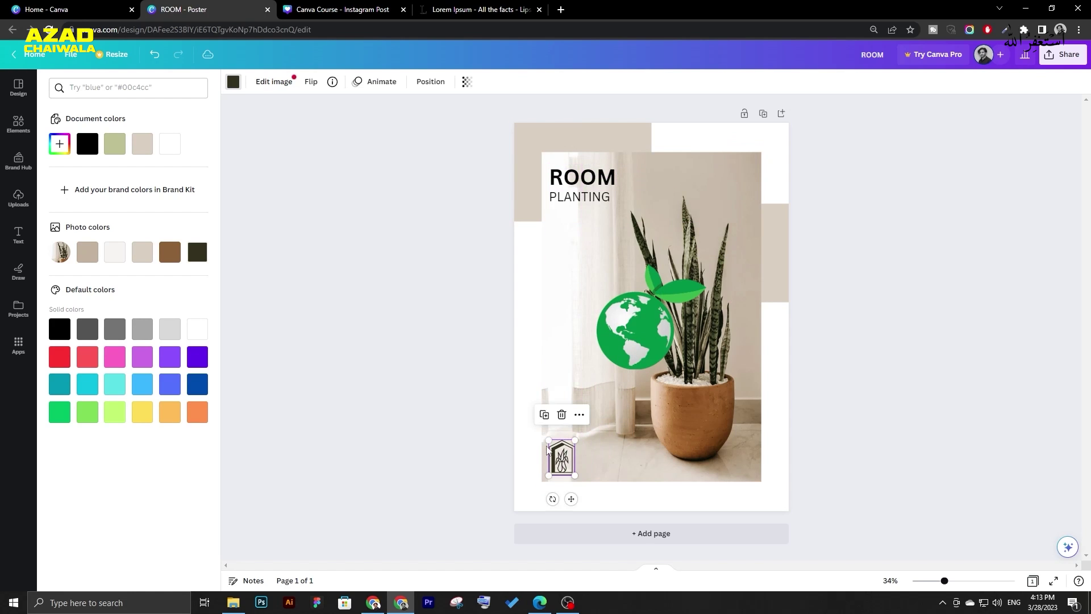
{"action": "left_click", "coordinate": [435, 401]}
Following the reference flyer, paste the Lorem Ipsum paragraph as text, narrow its box and place it at the photo's lower edge.
{"action": "left_click", "coordinate": [372, 602]}
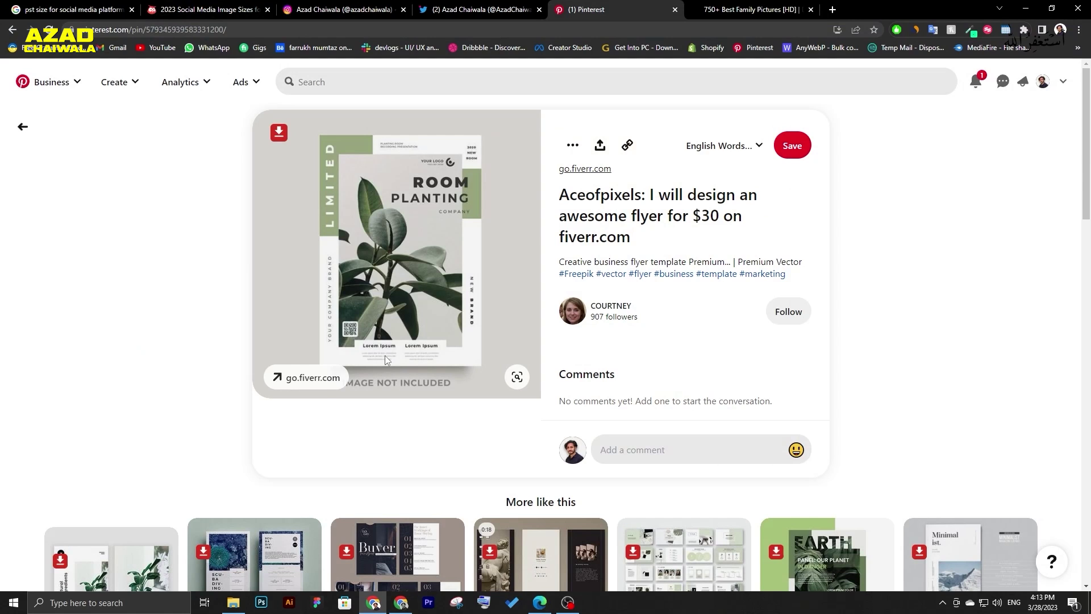
{"action": "left_click", "coordinate": [371, 603]}
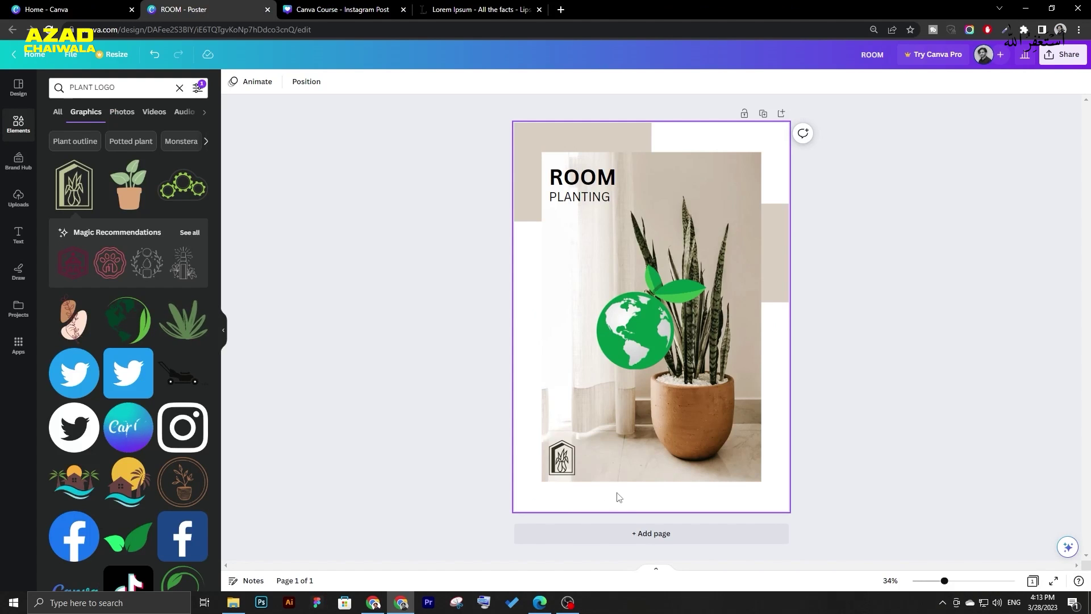
{"action": "type", "text": "Lorem Ipsum is simply dummy text of the printing and typesetting industry. Lorem Ipsum has been the industry's standard dummy text ever since the 1500s, when an unknown printer took a galley of type and scrambled it to make a type specimen book."}
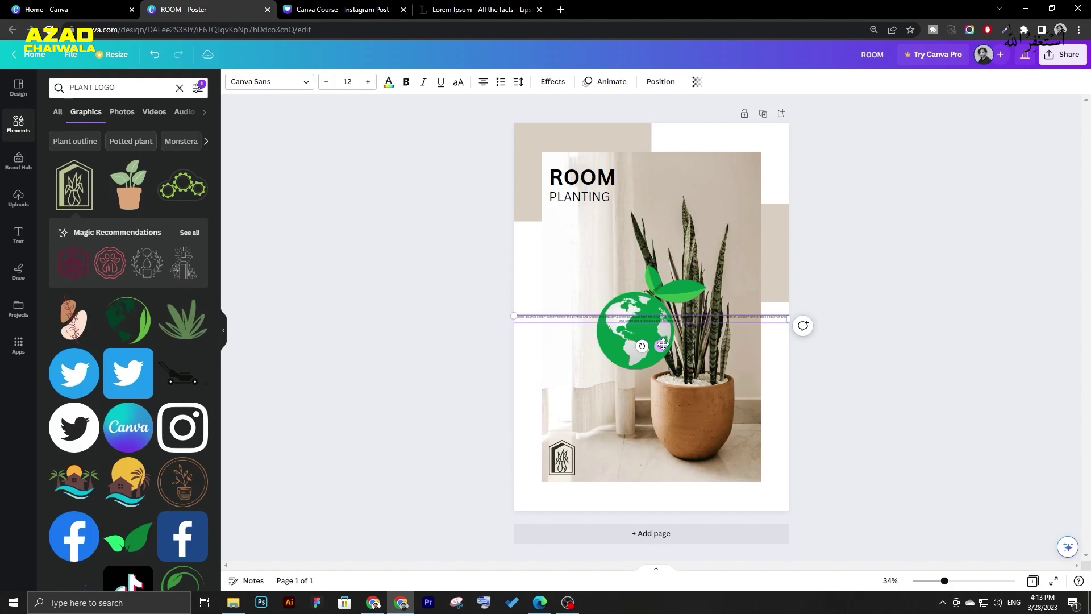
{"action": "left_click_drag", "start_coordinate": [788, 318], "coordinate": [679, 327]}
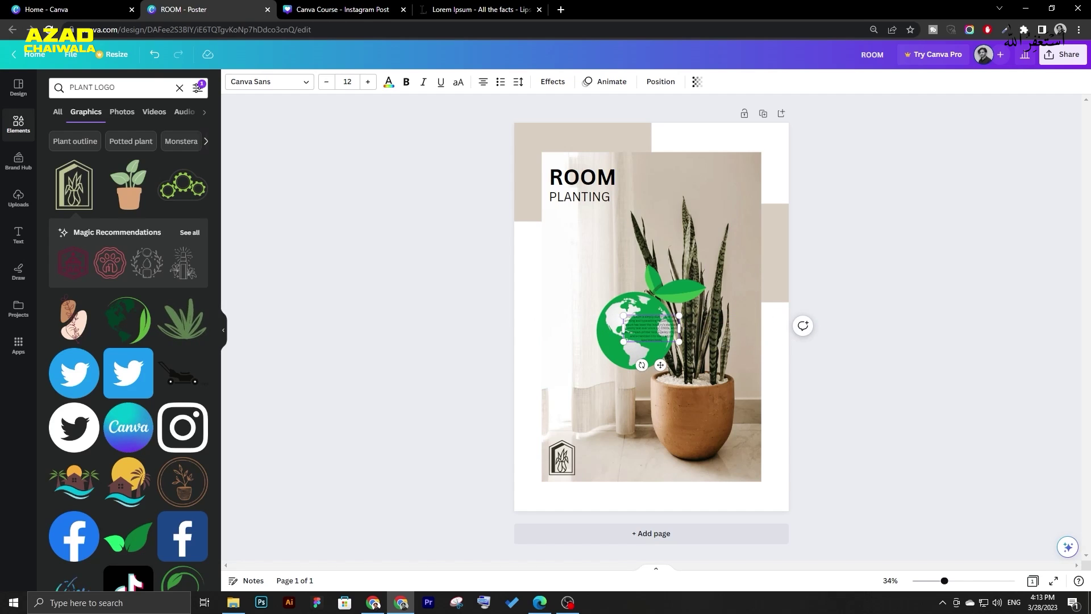
{"action": "left_click_drag", "start_coordinate": [660, 365], "coordinate": [614, 527]}
Shorten the paragraph to "Lorem Ipsum is simply dummy text of the printing and typesetting industry." and place it beneath the photo.
{"action": "scroll", "coordinate": [614, 527], "scroll_direction": "up", "scroll_amount": 5}
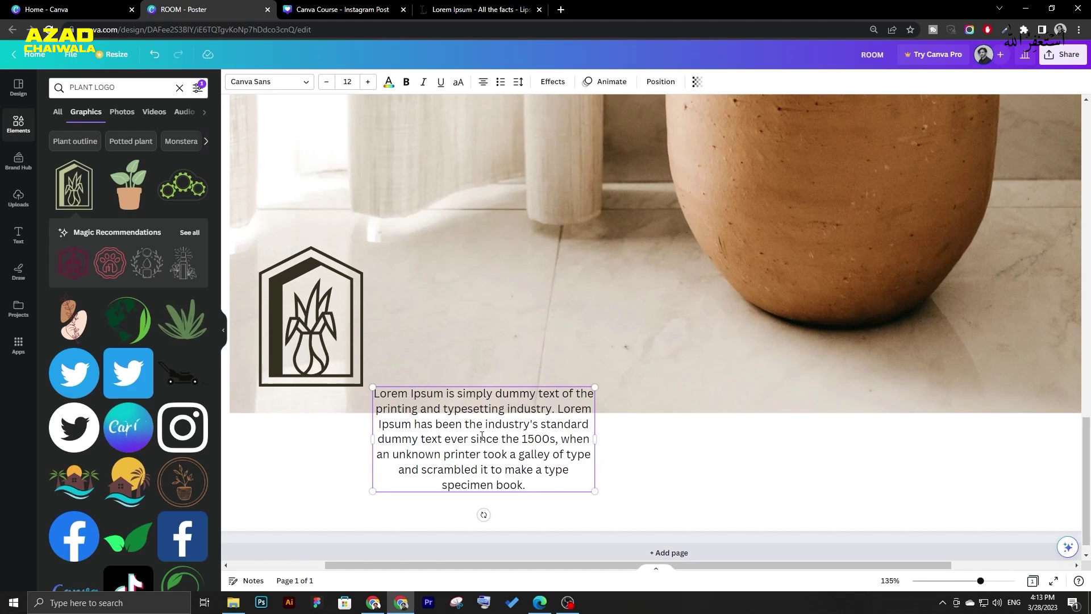
{"action": "double_click", "coordinate": [477, 437]}
{"action": "left_click", "coordinate": [448, 423]}
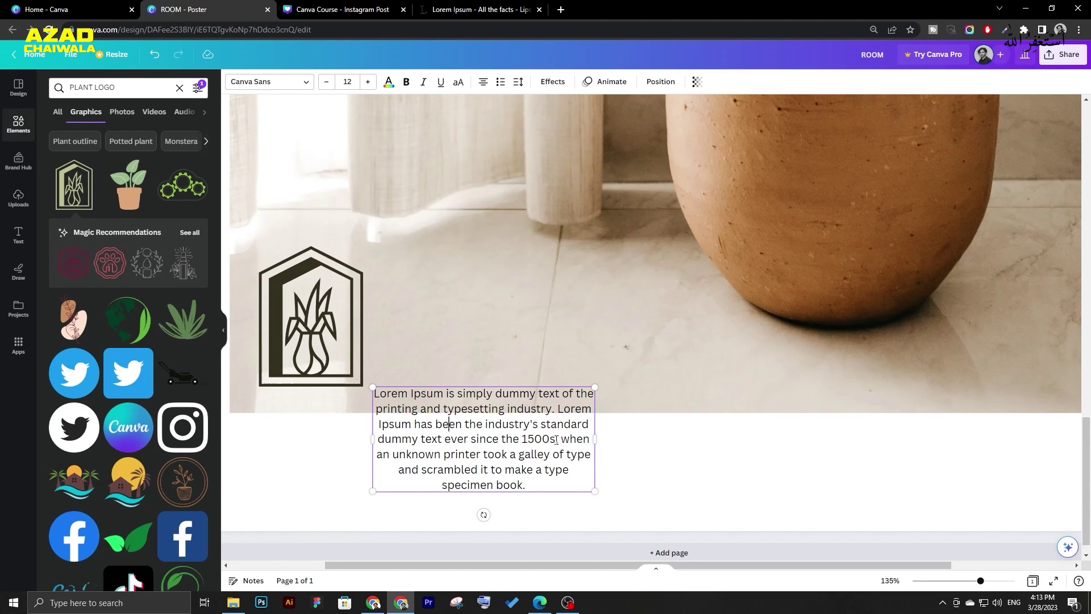
{"action": "left_click_drag", "start_coordinate": [556, 439], "coordinate": [581, 496]}
{"action": "key", "text": "BackSpace"}
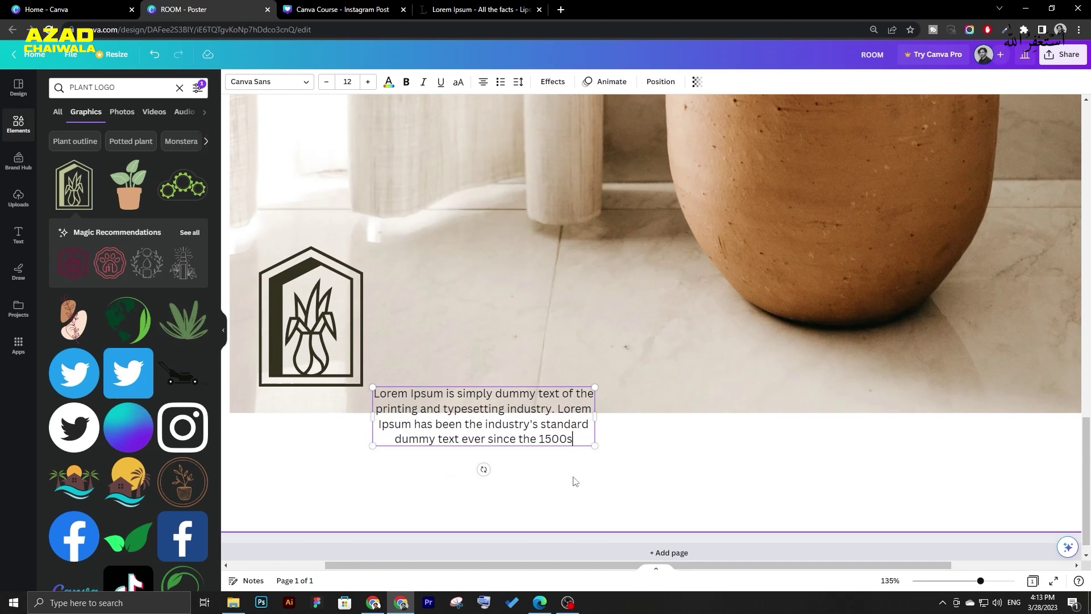
{"action": "type", "text": "."}
{"action": "mouse_move", "coordinate": [574, 439]}
{"action": "left_mouse_down"}
{"action": "mouse_move", "coordinate": [514, 423]}
{"action": "mouse_move", "coordinate": [546, 408]}
{"action": "mouse_move", "coordinate": [506, 409]}
{"action": "mouse_move", "coordinate": [536, 451]}
{"action": "mouse_move", "coordinate": [554, 442]}
{"action": "left_mouse_up"}
{"action": "key", "text": "BackSpace"}
{"action": "key", "text": "ctrl+a"}
{"action": "left_click", "coordinate": [541, 419]}
Duplicate the short Lorem Ipsum text and place the copy to its right on the same line beneath the photo.
{"action": "scroll", "coordinate": [595, 445], "scroll_direction": "down", "scroll_amount": 5}
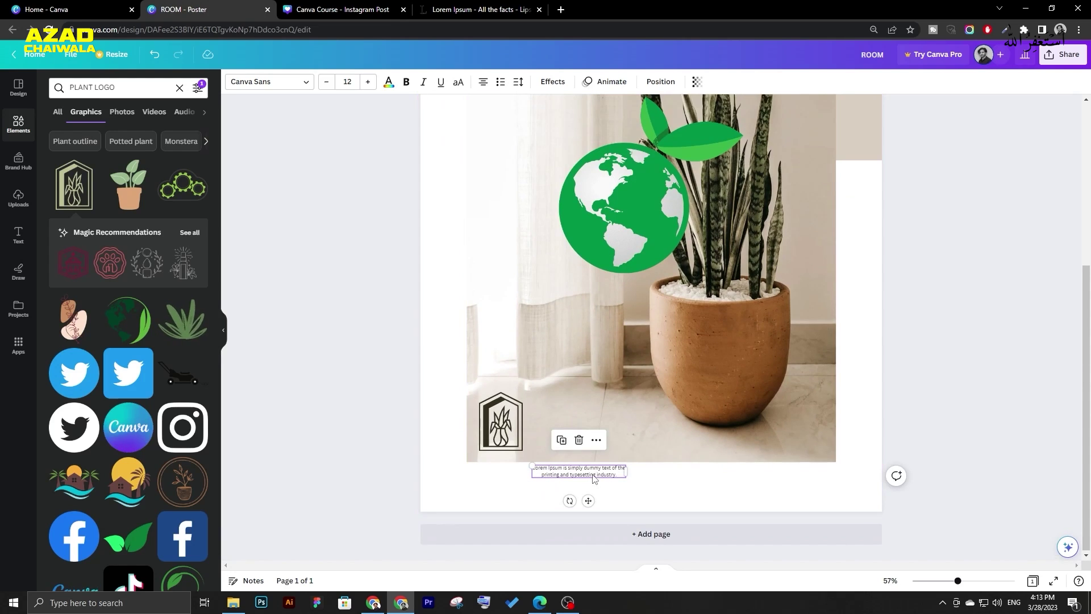
{"action": "key", "text": "ctrl+d"}
{"action": "left_click_drag", "start_coordinate": [595, 474], "coordinate": [747, 470]}
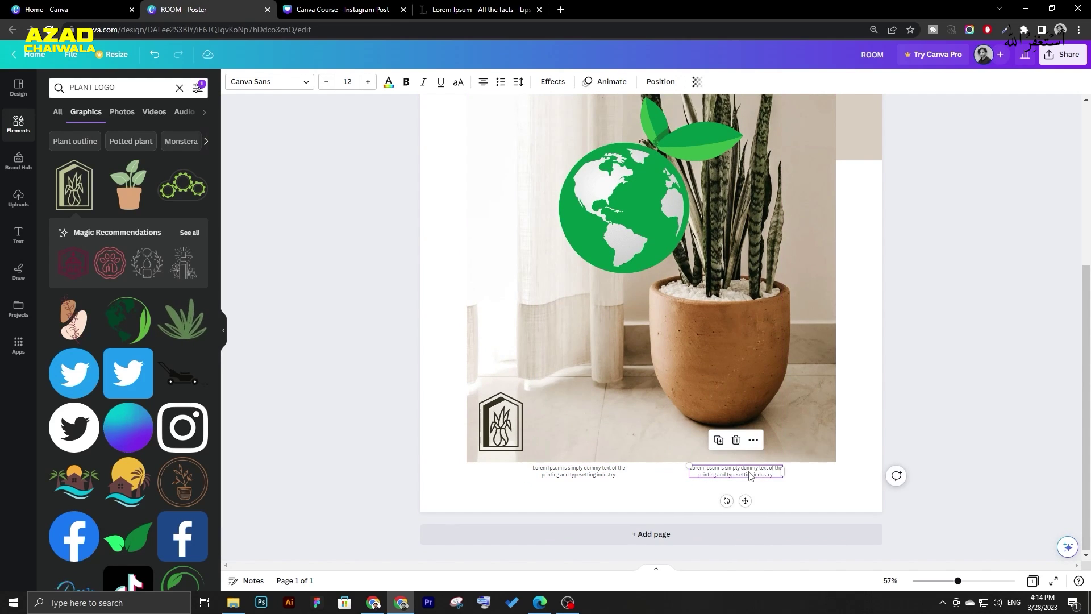
{"action": "left_click", "coordinate": [655, 477]}
Select both Lorem Ipsum texts and shift them together slightly to the right beneath the photo.
{"action": "left_click", "coordinate": [579, 471]}
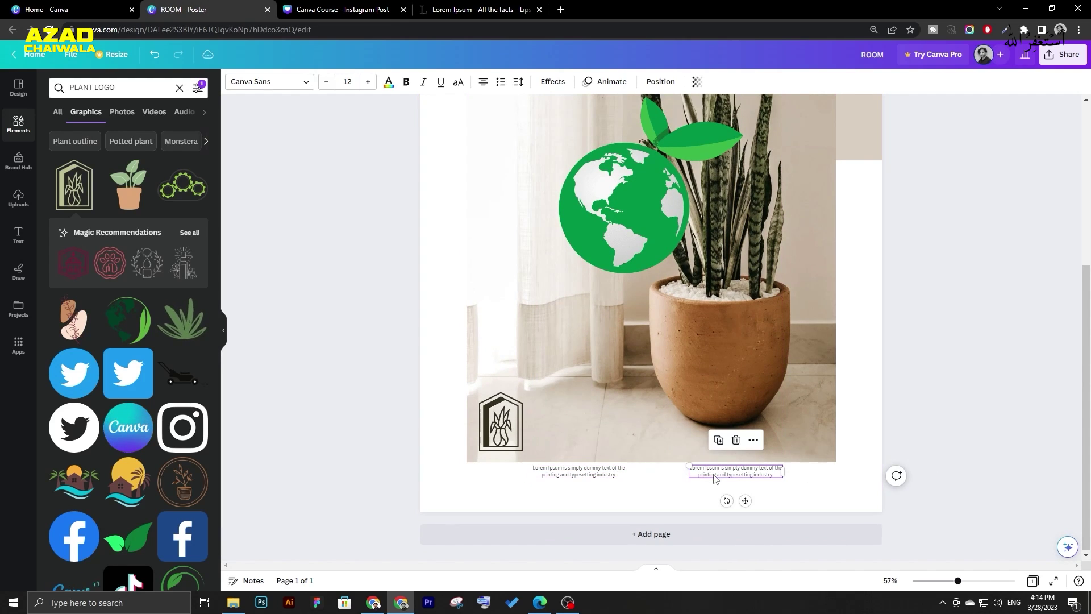
{"action": "left_click", "coordinate": [691, 475], "text": "shift"}
{"action": "left_click_drag", "start_coordinate": [691, 475], "coordinate": [727, 471]}
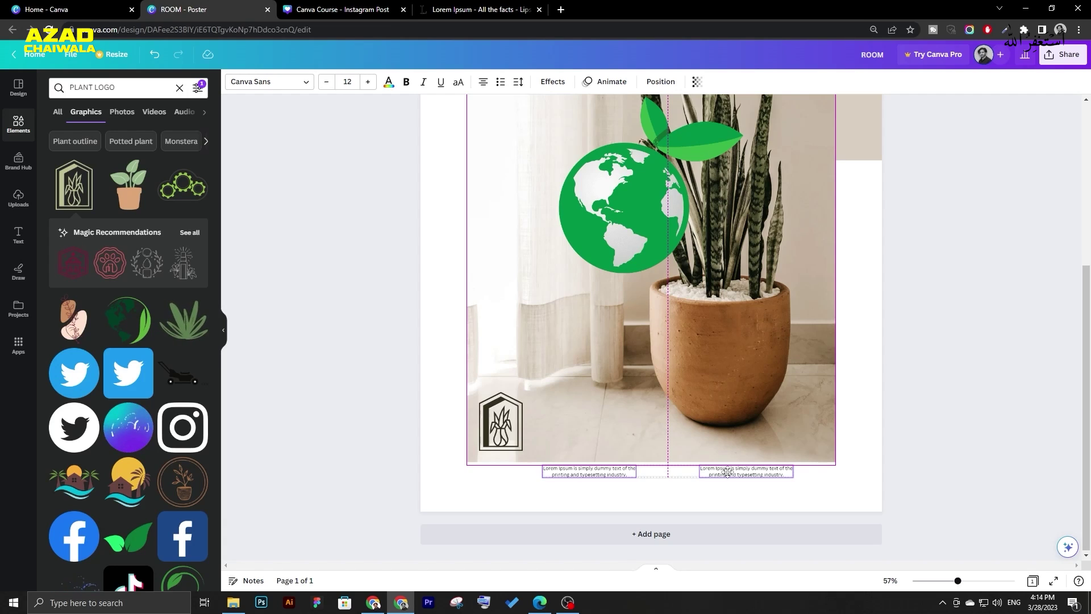
{"action": "left_click", "coordinate": [960, 417]}
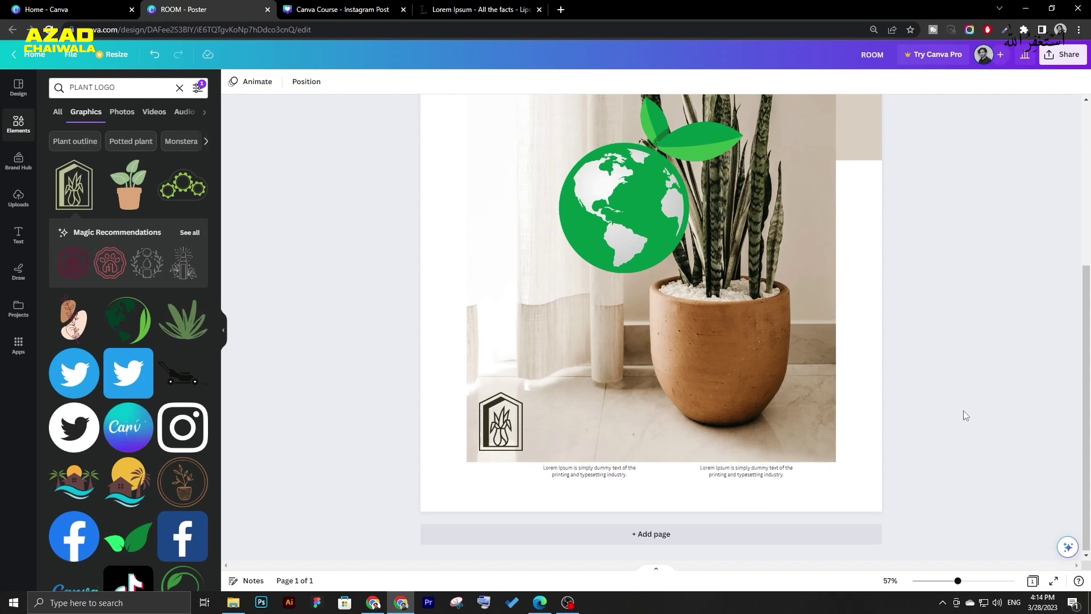
Switch to the Pinterest reference flyer and examine its lower text section up close.
{"action": "scroll", "coordinate": [973, 414], "scroll_direction": "down", "scroll_amount": 5}
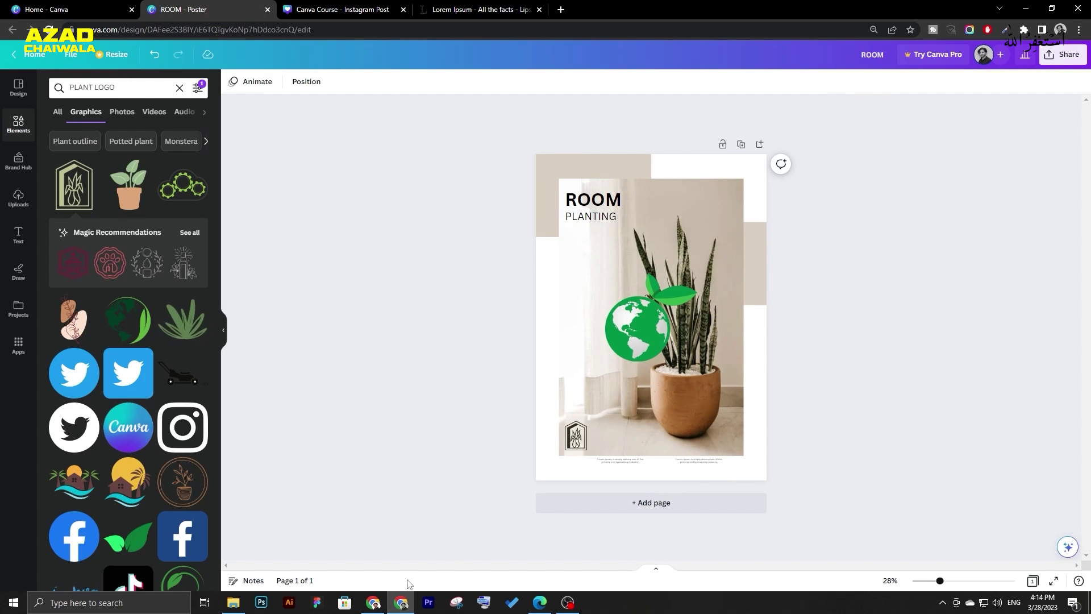
{"action": "left_click", "coordinate": [372, 602]}
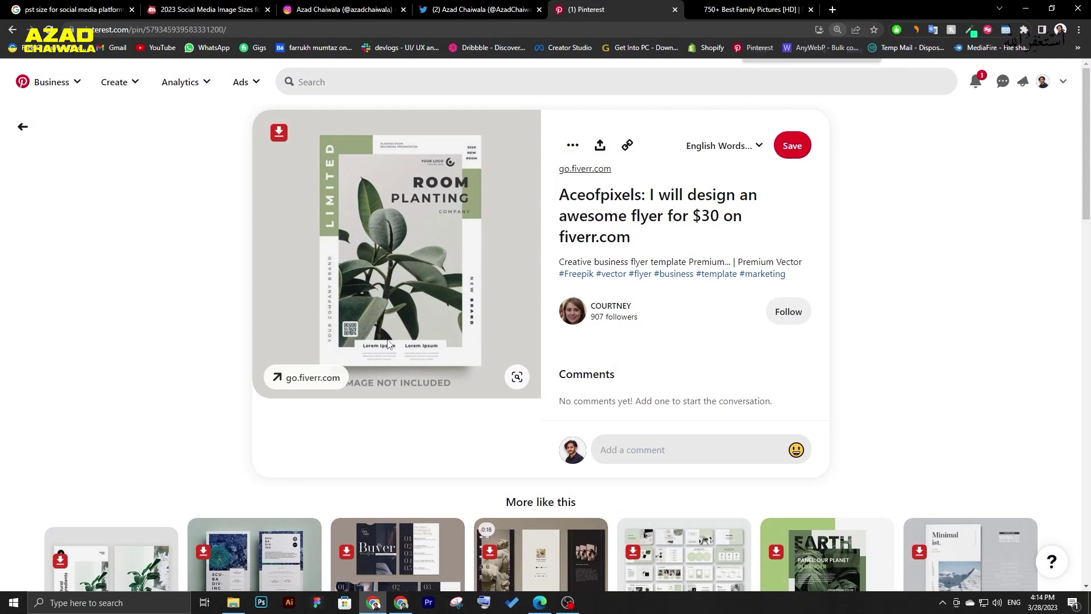
{"action": "scroll", "coordinate": [392, 341], "scroll_direction": "up", "scroll_amount": 4, "text": "ctrl"}
{"action": "scroll", "coordinate": [396, 341], "scroll_direction": "down", "scroll_amount": 3}
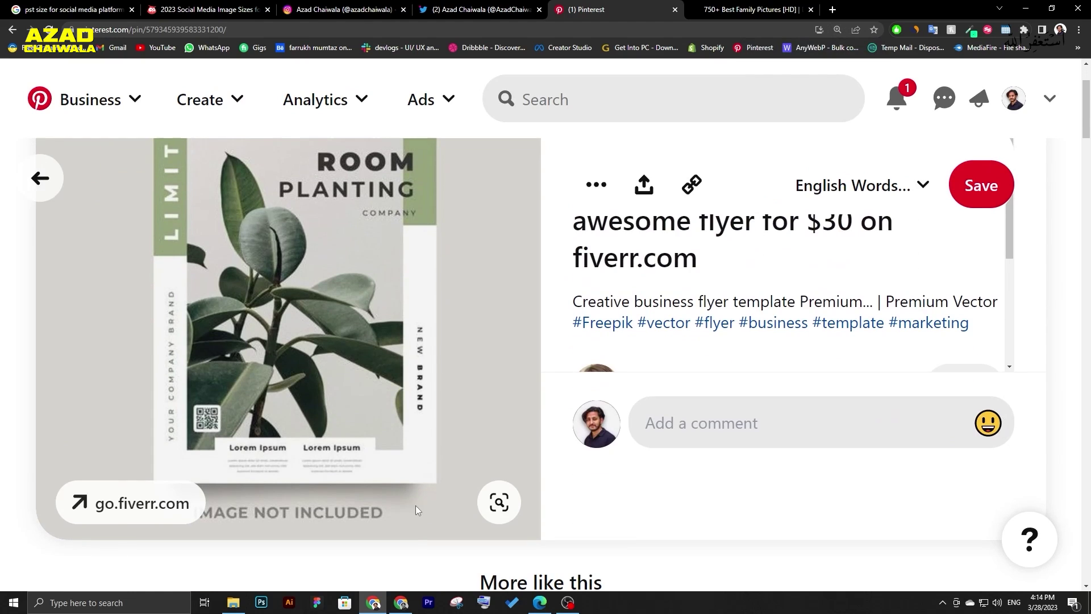
Switch back to Canva and add the text "VERTICAL TEXT" over the globe graphic at font size 36.
{"action": "left_click", "coordinate": [372, 603]}
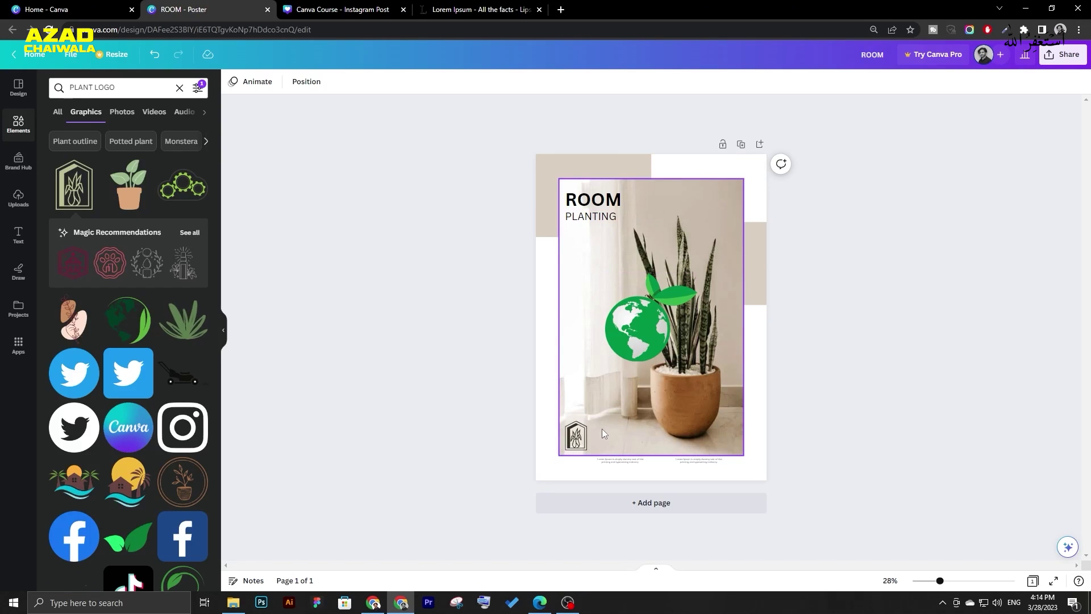
{"action": "left_click", "coordinate": [640, 298]}
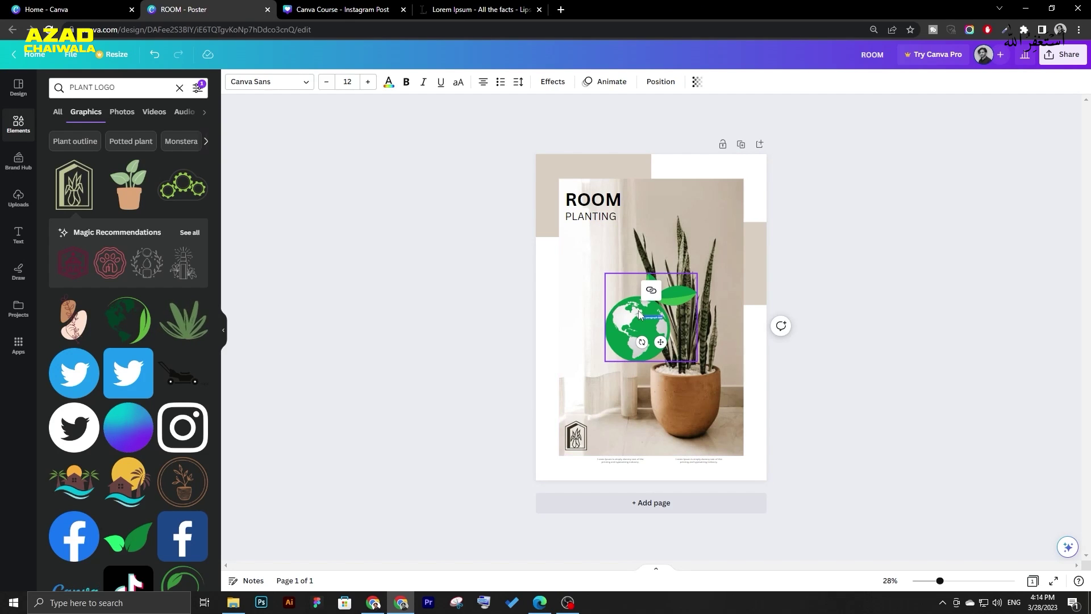
{"action": "key", "text": "BackSpace"}
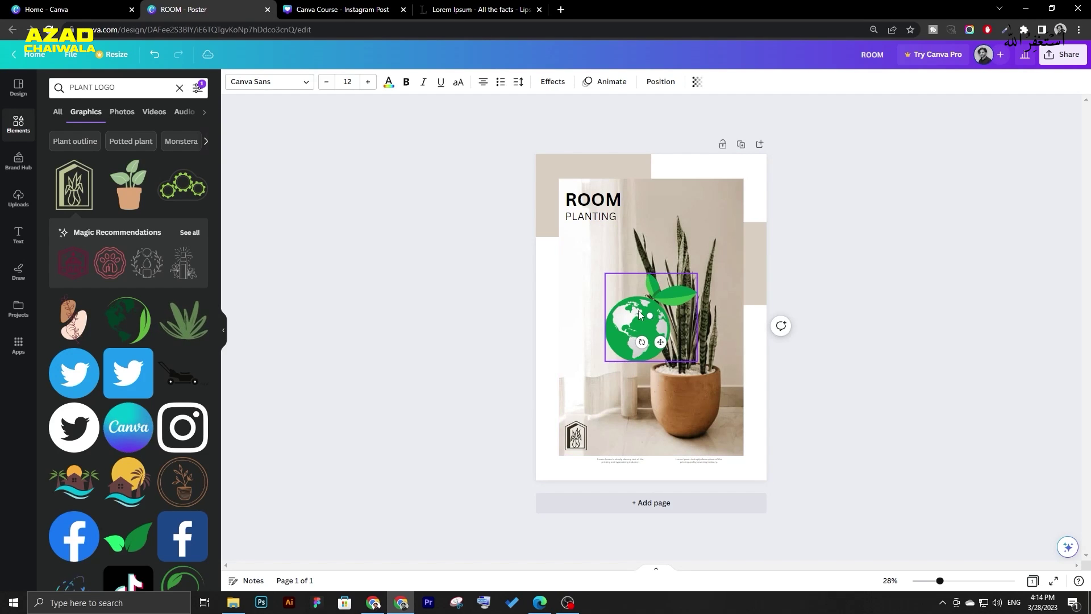
{"action": "left_click", "coordinate": [368, 93]}
{"action": "left_click", "coordinate": [654, 316]}
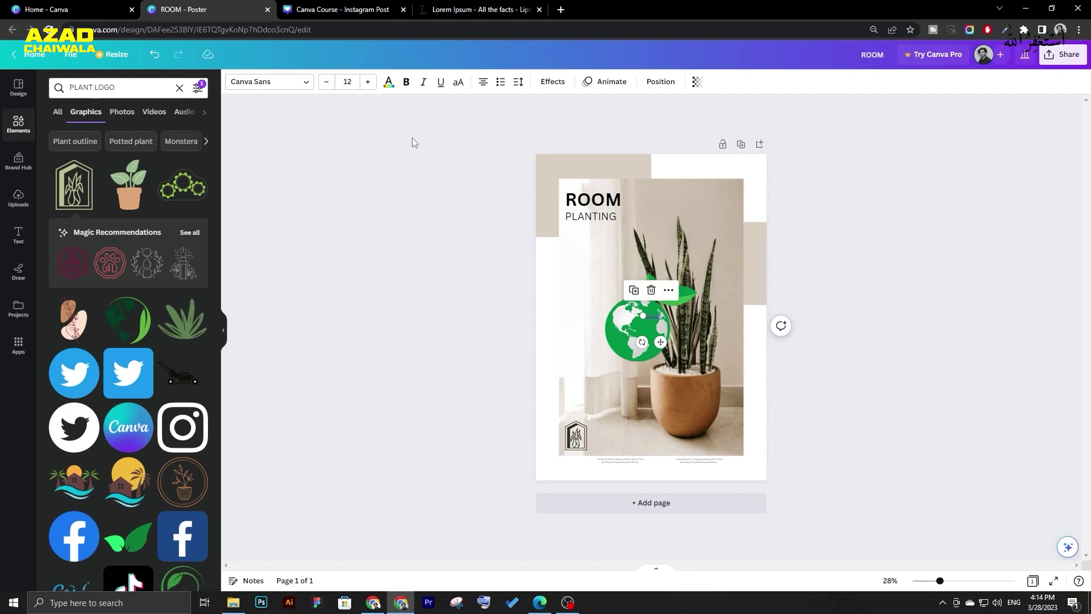
{"action": "left_click", "coordinate": [351, 84]}
{"action": "left_click", "coordinate": [352, 328]}
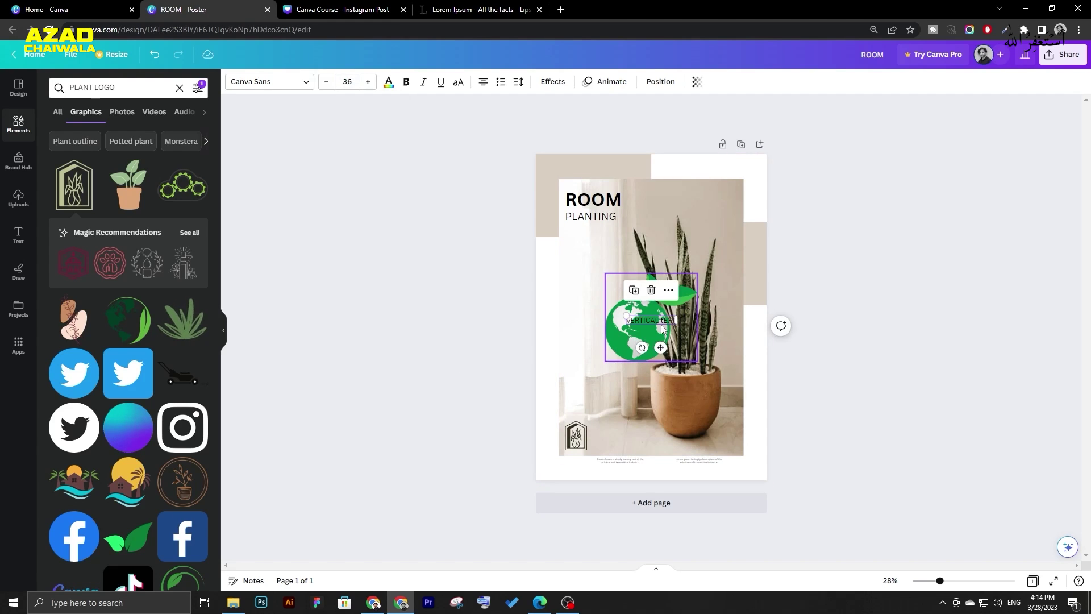
Move the VERTICAL TEXT line to the left of the globe graphic and set it in all uppercase.
{"action": "left_click_drag", "start_coordinate": [662, 328], "coordinate": [592, 343]}
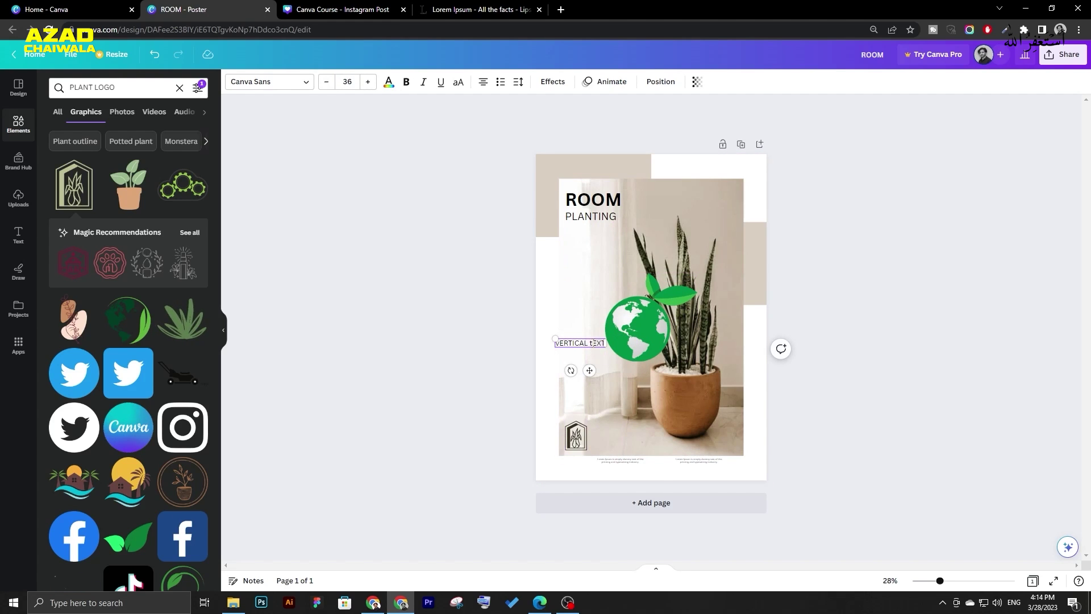
{"action": "key", "text": "ctrl+a"}
{"action": "left_click", "coordinate": [429, 325]}
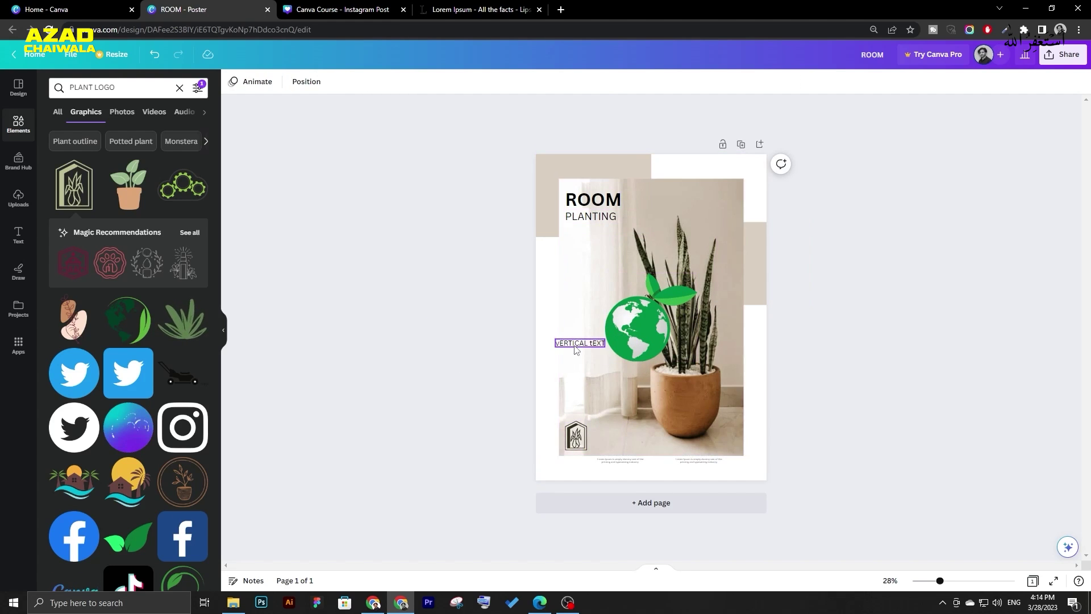
{"action": "left_click", "coordinate": [591, 343]}
{"action": "left_click", "coordinate": [458, 83]}
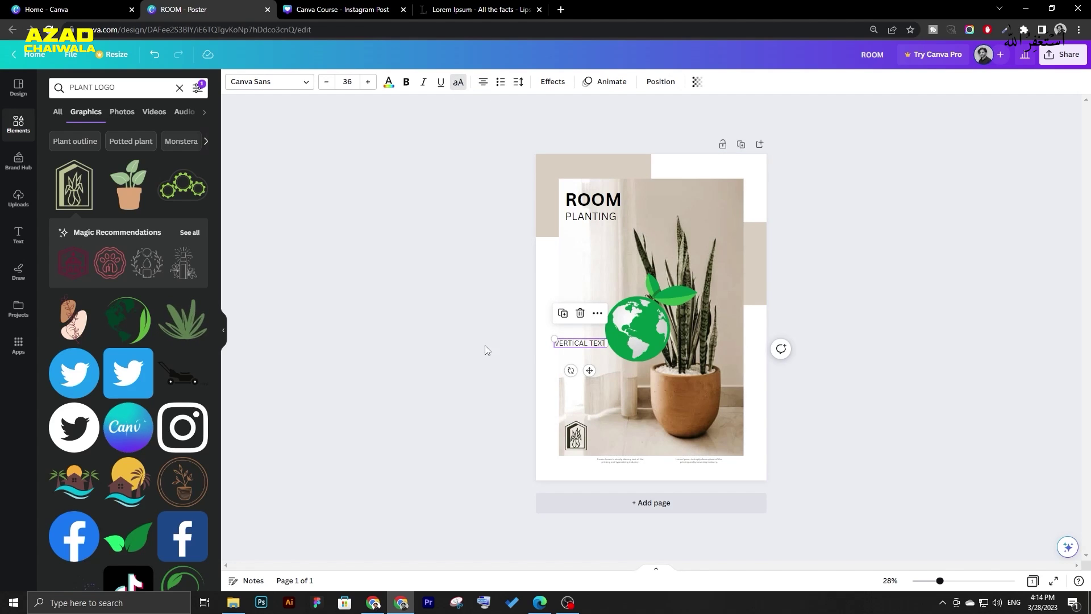
{"action": "left_click", "coordinate": [504, 339]}
{"action": "left_click", "coordinate": [580, 343]}
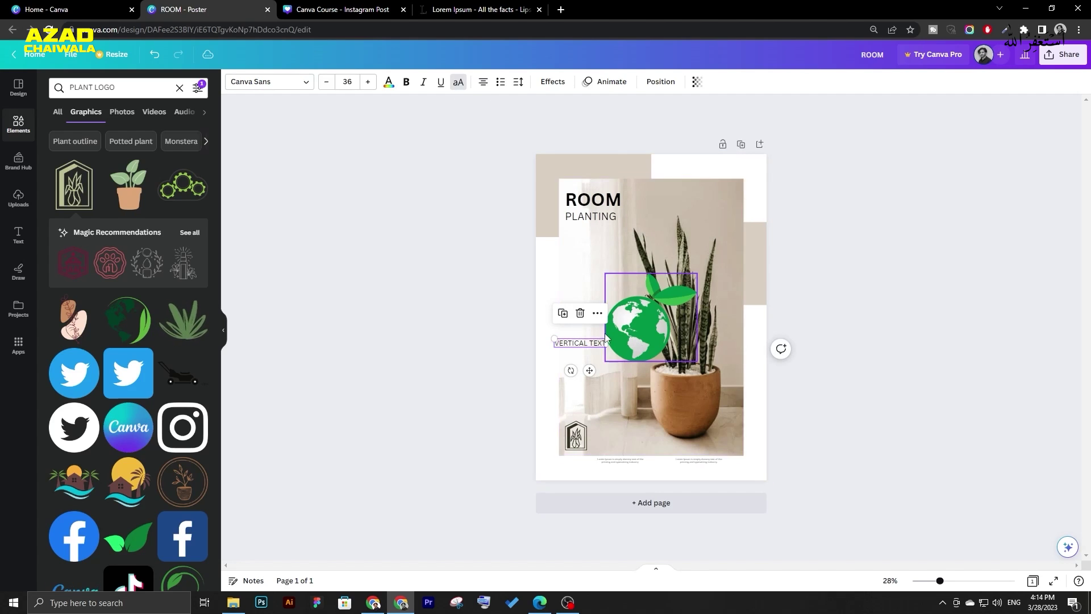
Turn VERTICAL TEXT to read upward in the poster's left margin and place a copy reading downward in the right margin.
{"action": "left_click_drag", "start_coordinate": [569, 371], "coordinate": [614, 365]}
{"action": "key", "text": "ctrl+z"}
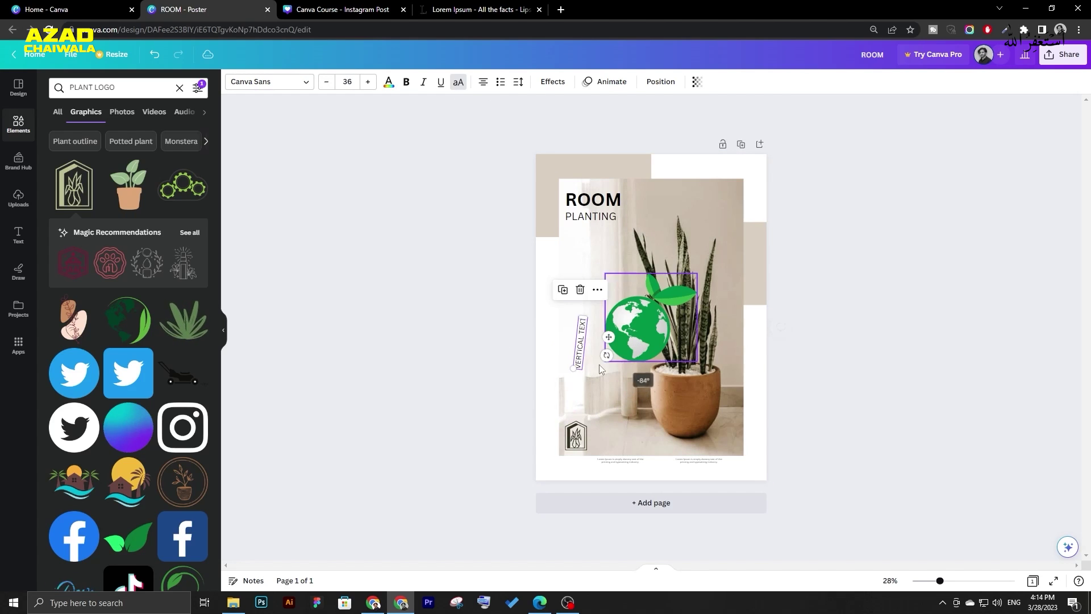
{"action": "scroll", "coordinate": [508, 353], "scroll_direction": "up", "scroll_amount": 6}
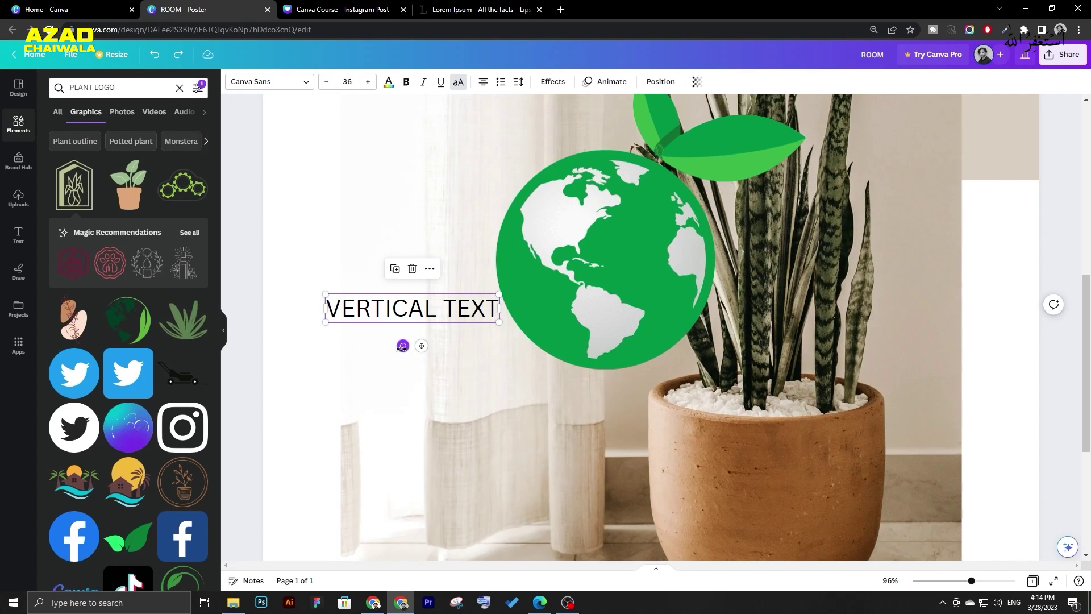
{"action": "scroll", "coordinate": [402, 347], "scroll_direction": "down", "scroll_amount": 3}
{"action": "left_click_drag", "start_coordinate": [524, 361], "coordinate": [790, 329]}
{"action": "left_click_drag", "start_coordinate": [818, 369], "coordinate": [824, 425]}
{"action": "left_click", "coordinate": [920, 382]}
{"action": "scroll", "coordinate": [921, 382], "scroll_direction": "down", "scroll_amount": 3}
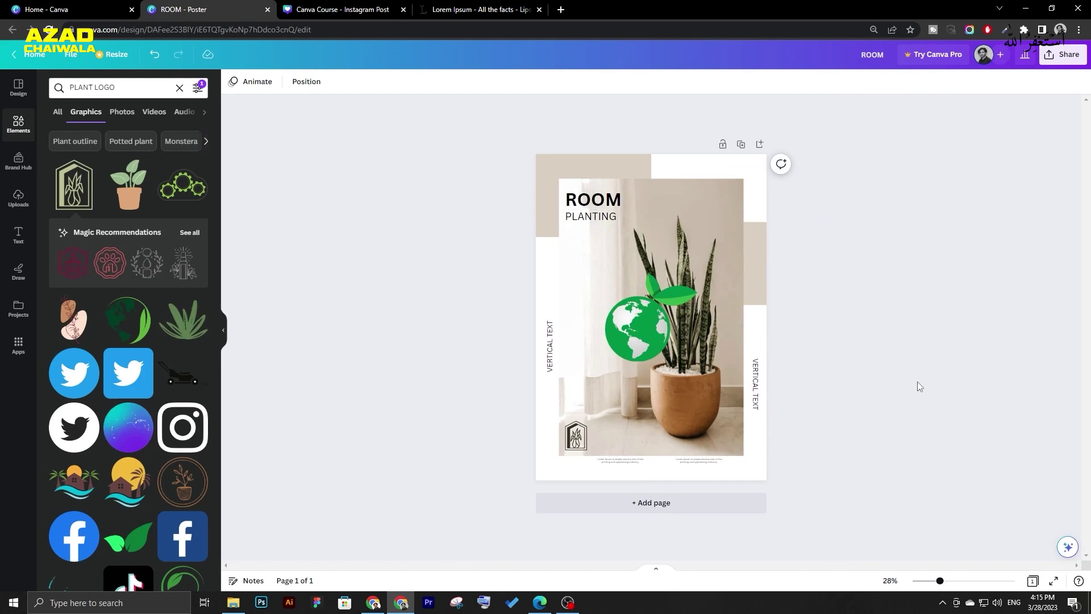
Delete the green globe graphic with leaves from the middle of the plant photo.
{"action": "scroll", "coordinate": [917, 381], "scroll_direction": "up", "scroll_amount": 2}
{"action": "scroll", "coordinate": [916, 381], "scroll_direction": "down", "scroll_amount": 1}
{"action": "left_click", "coordinate": [712, 230]}
{"action": "left_click", "coordinate": [849, 347]}
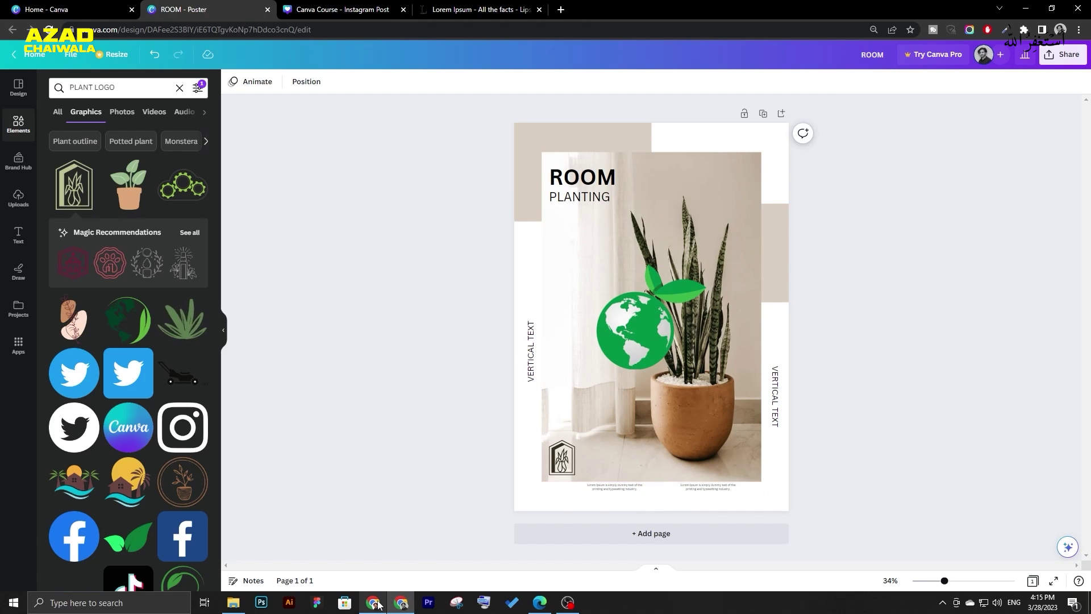
{"action": "left_click", "coordinate": [642, 367]}
{"action": "key", "text": "Delete"}
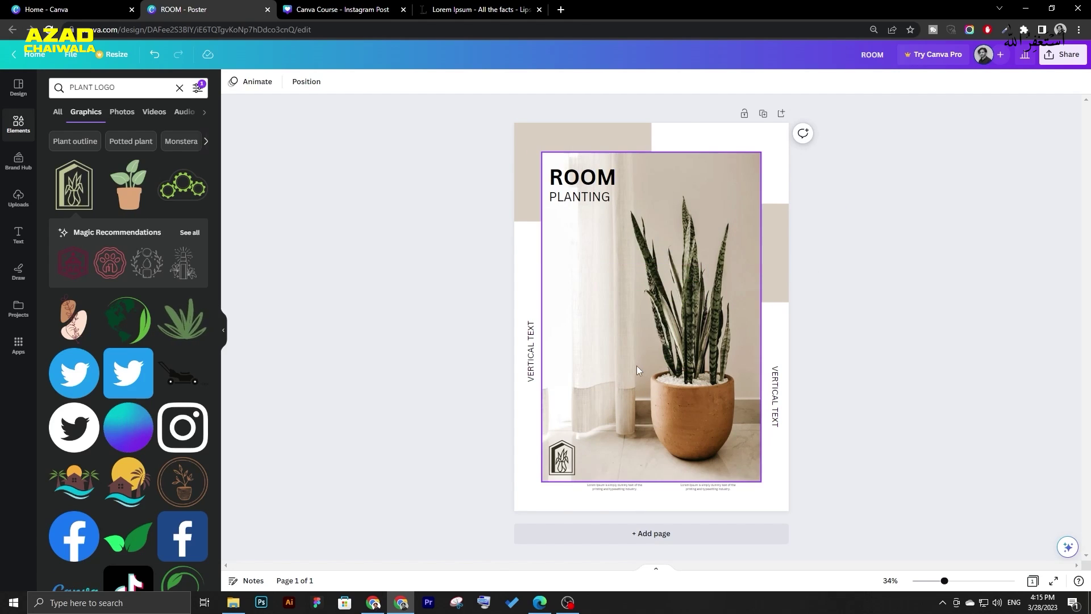
Search the graphics for "QR CODE" and place a framed QR code, scaled down, in the photo's upper-right corner.
{"action": "left_click", "coordinate": [382, 577]}
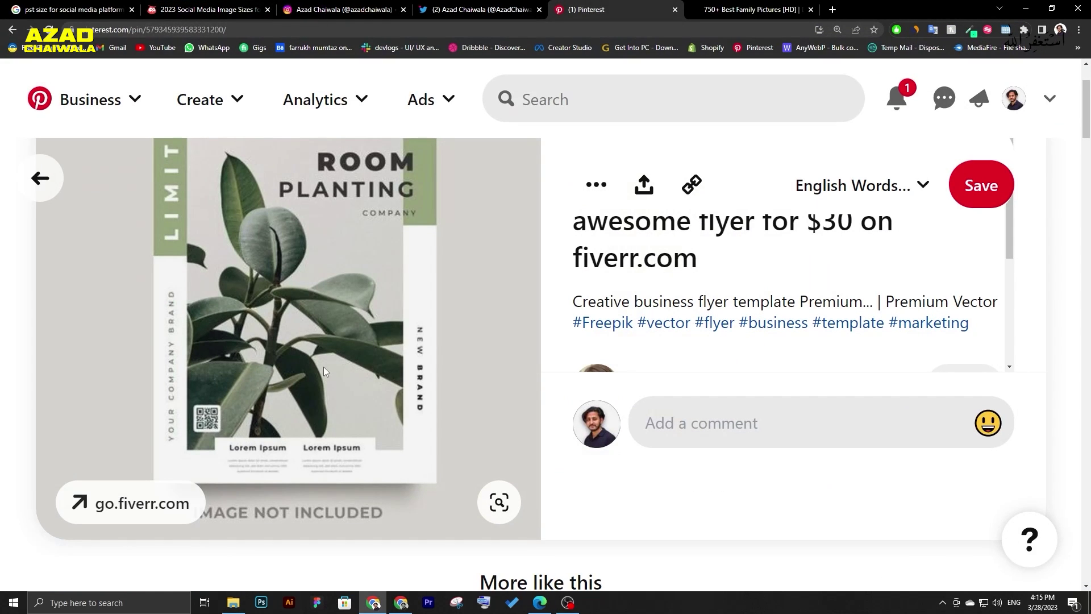
{"action": "left_click", "coordinate": [373, 602]}
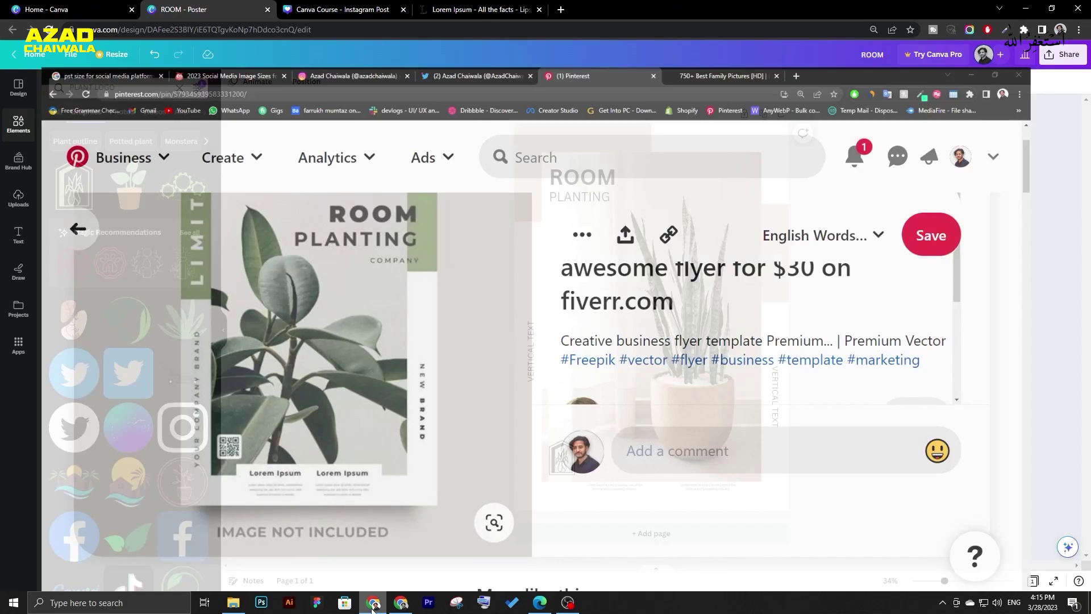
{"action": "left_click_drag", "start_coordinate": [85, 91], "coordinate": [46, 89]}
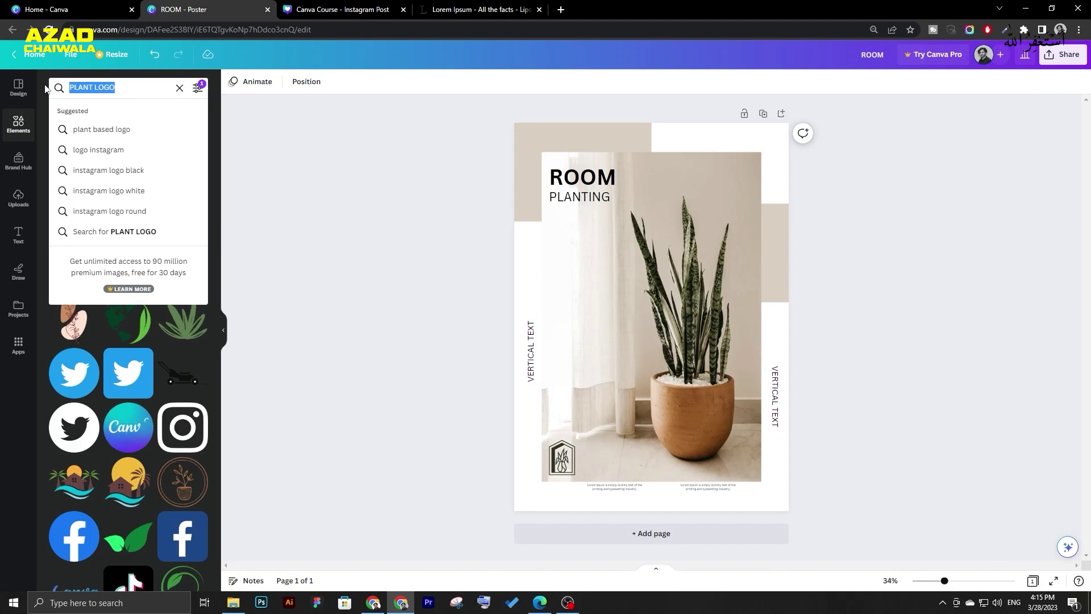
{"action": "type", "text": "QR CODE"}
{"action": "key", "text": "Return"}
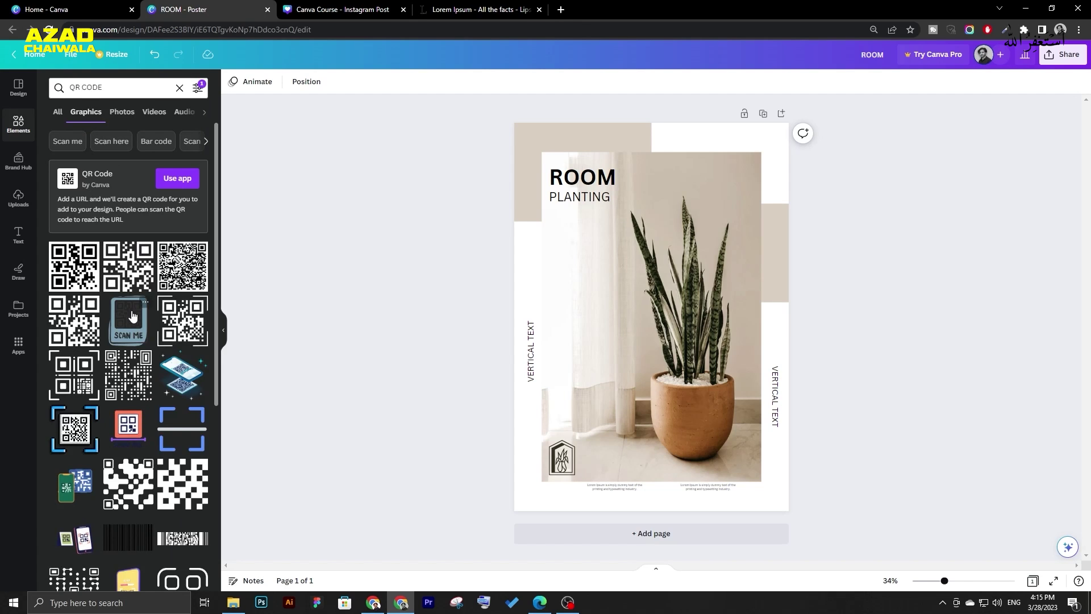
{"action": "left_click", "coordinate": [182, 321]}
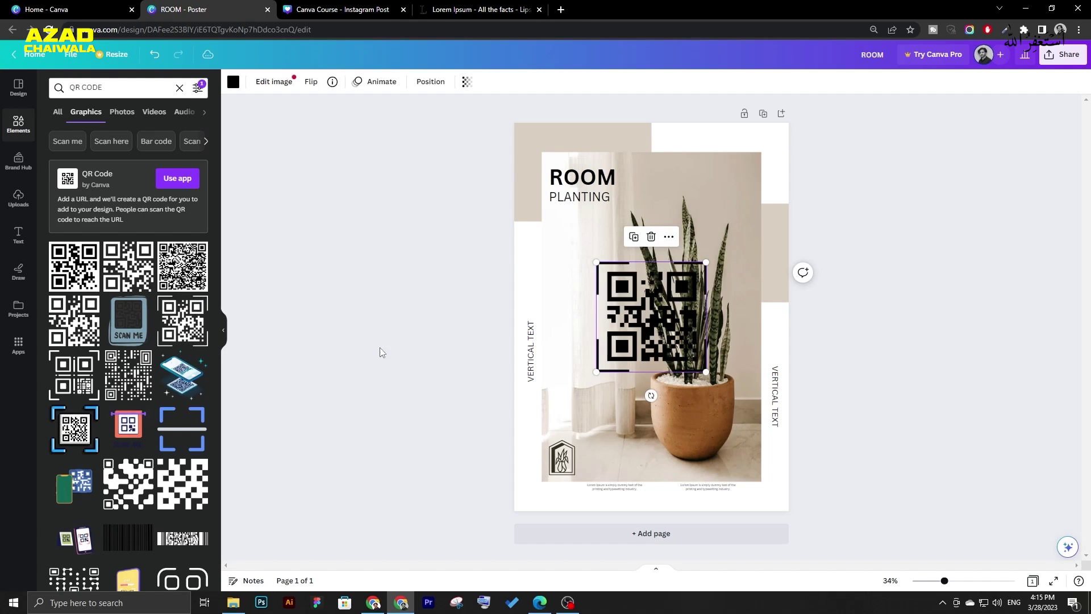
{"action": "left_click_drag", "start_coordinate": [706, 263], "coordinate": [740, 174]}
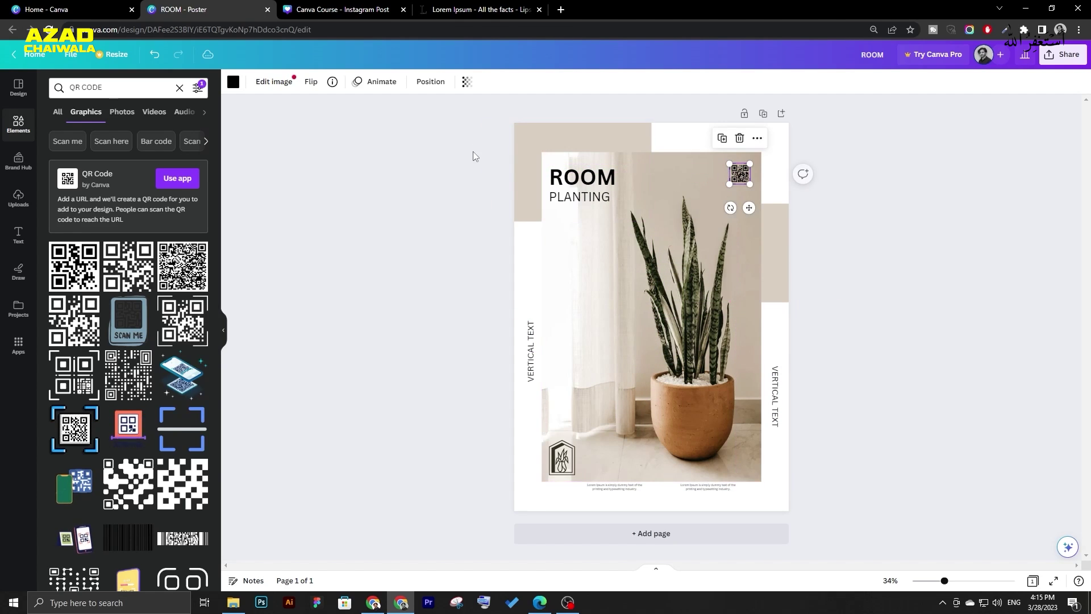
Recolour the QR code from black to the light beige #E1D6C8.
{"action": "left_click", "coordinate": [233, 81]}
{"action": "left_click", "coordinate": [141, 253]}
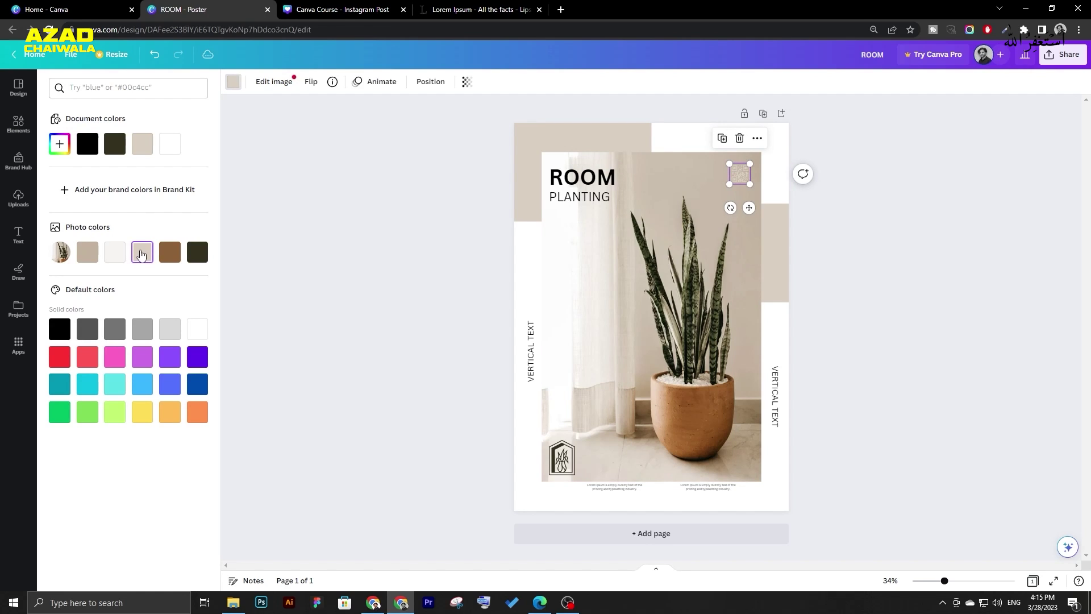
{"action": "key", "text": "Escape"}
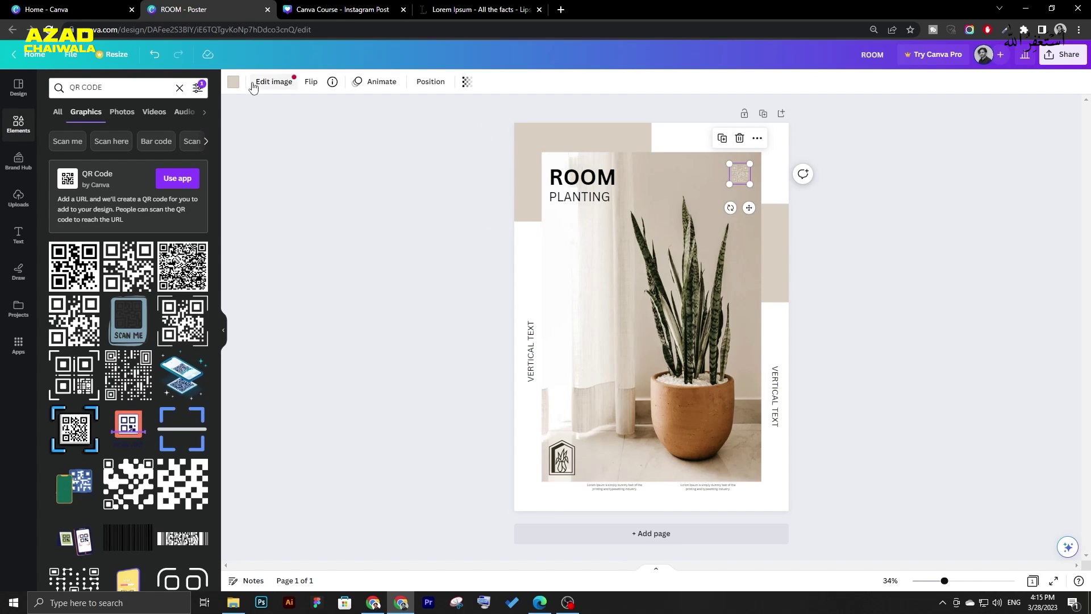
{"action": "left_click", "coordinate": [234, 83]}
{"action": "left_click", "coordinate": [59, 143]}
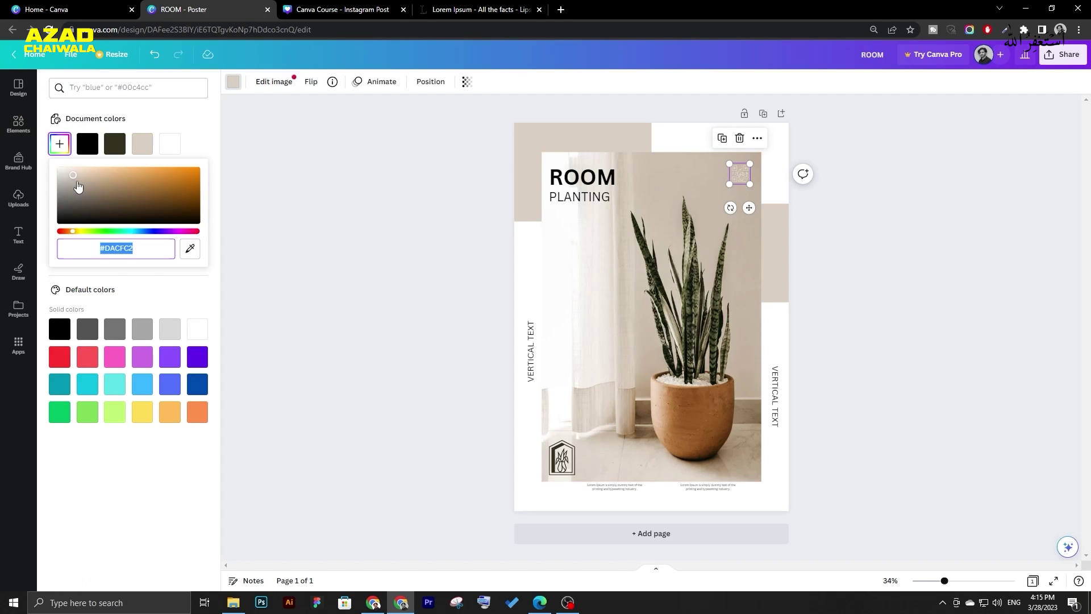
{"action": "mouse_move", "coordinate": [78, 186]}
{"action": "left_mouse_down"}
{"action": "mouse_move", "coordinate": [71, 165]}
{"action": "mouse_move", "coordinate": [91, 169]}
{"action": "mouse_move", "coordinate": [73, 172]}
{"action": "left_mouse_up"}
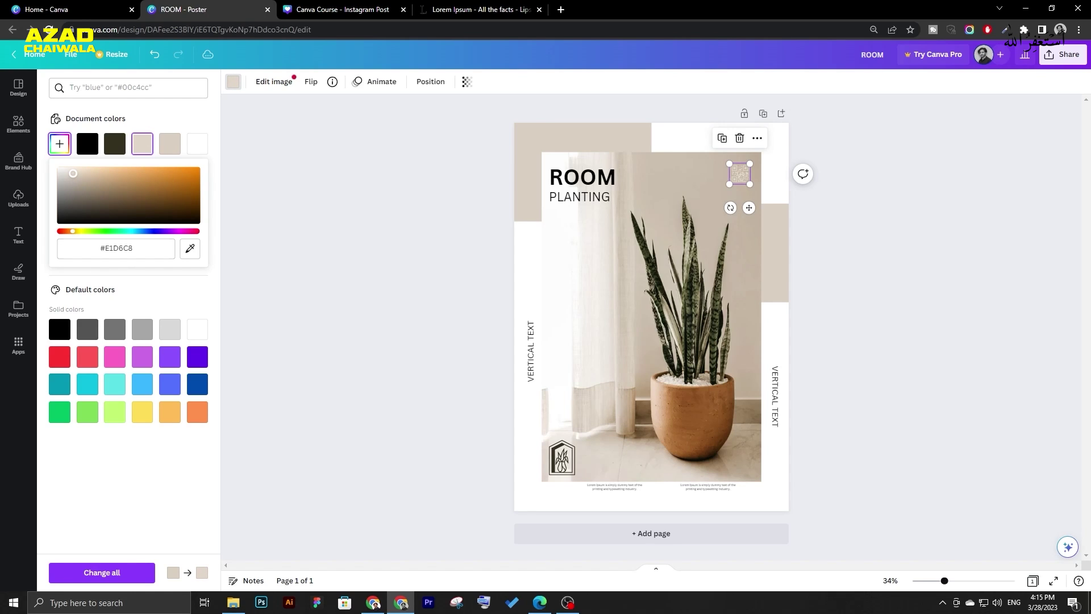
Nudge both small Lorem Ipsum texts slightly down, away from the photo's lower edge.
{"action": "left_click", "coordinate": [348, 181]}
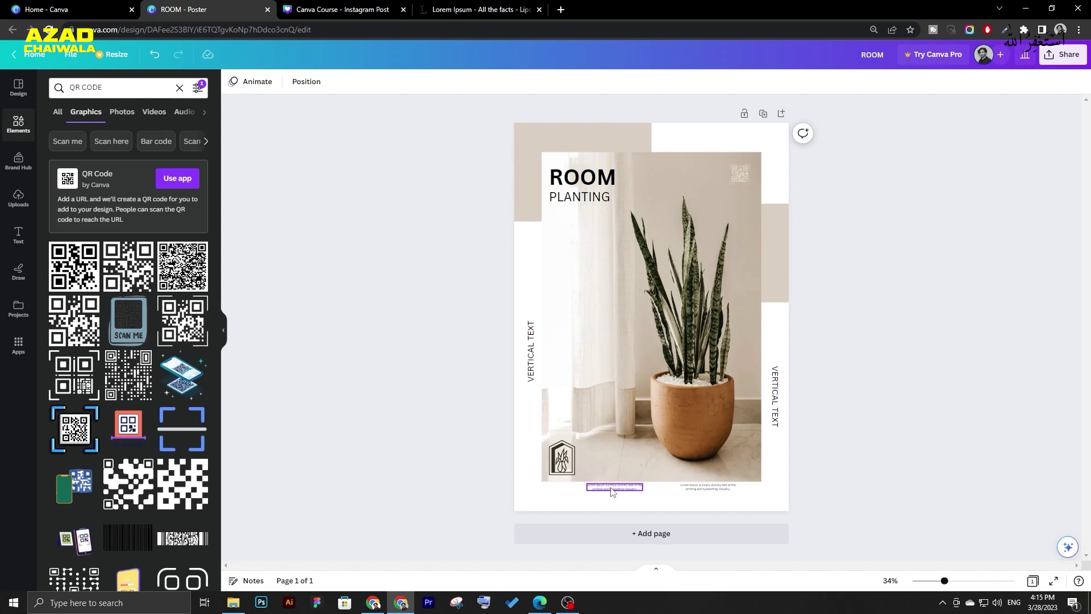
{"action": "left_click", "coordinate": [707, 489]}
{"action": "key", "text": "Escape"}
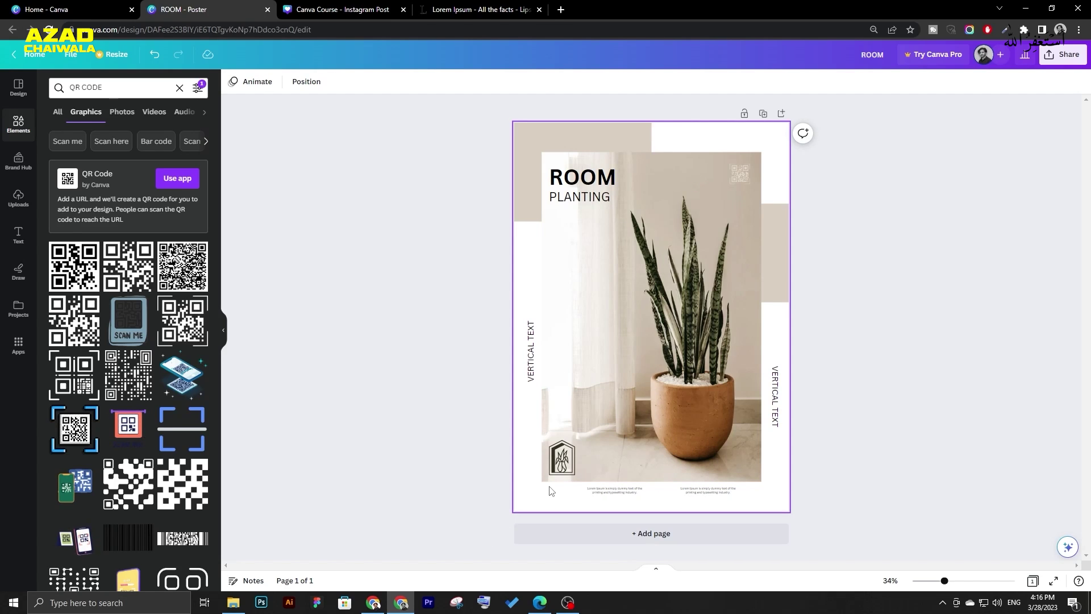
Switch to the Pinterest reference, view the whole flyer and its similar designs, and open the Event Flyer pin.
{"action": "left_click", "coordinate": [373, 602]}
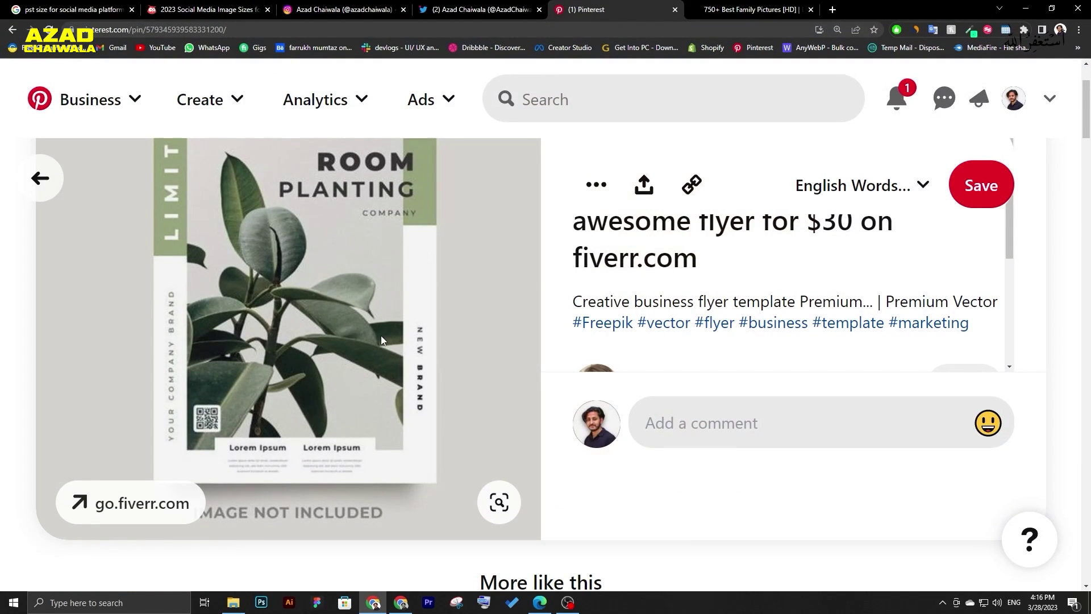
{"action": "key", "text": "ctrl+minus"}
{"action": "key", "text": "ctrl+minus"}
{"action": "key", "text": "ctrl+minus"}
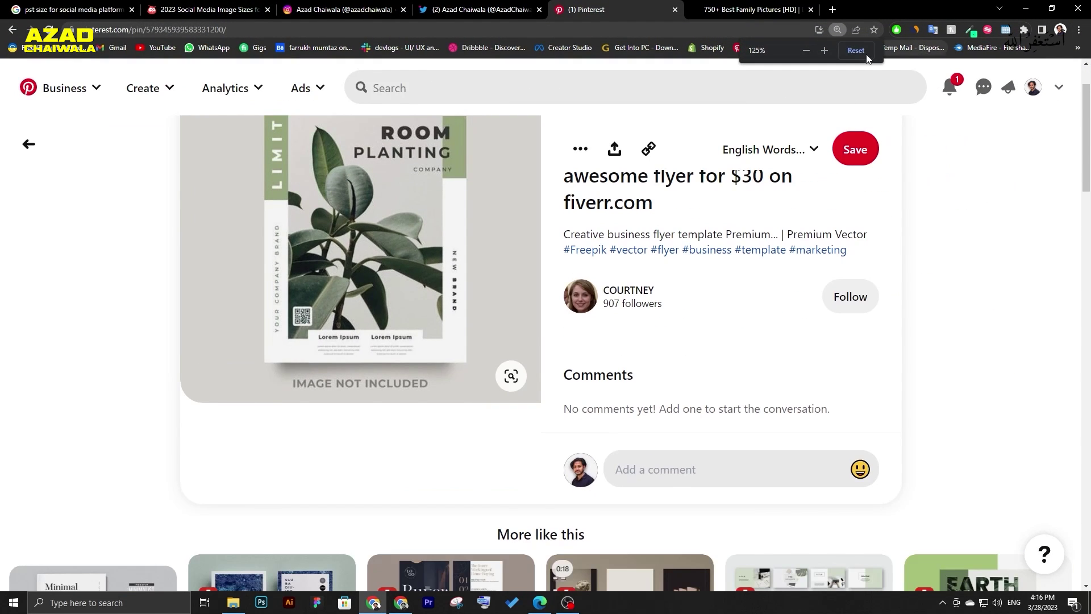
{"action": "scroll", "coordinate": [925, 230], "scroll_direction": "up", "scroll_amount": 1}
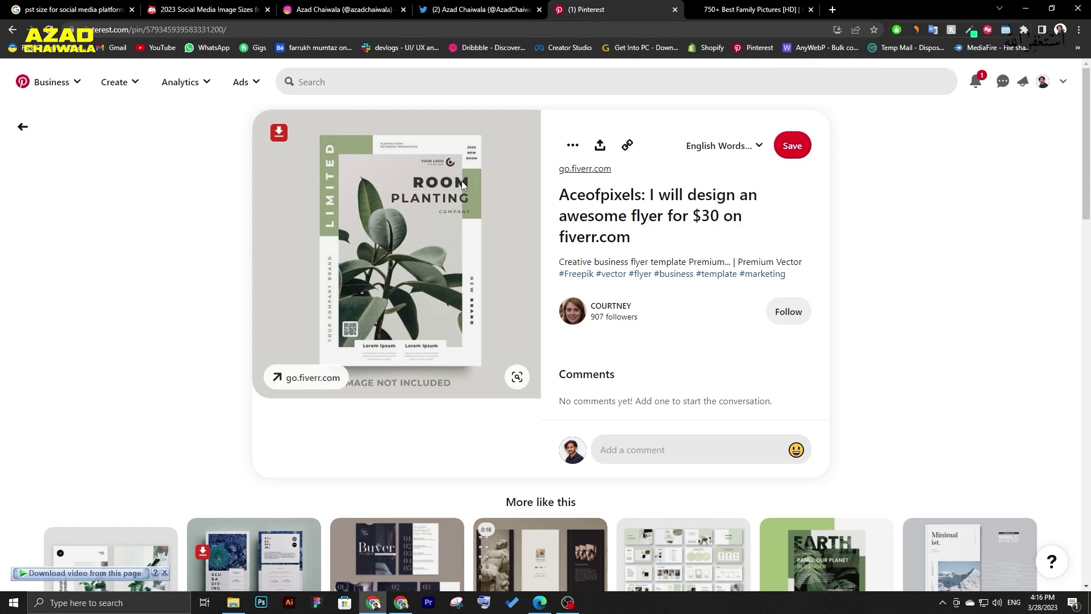
{"action": "scroll", "coordinate": [303, 264], "scroll_direction": "down", "scroll_amount": 3}
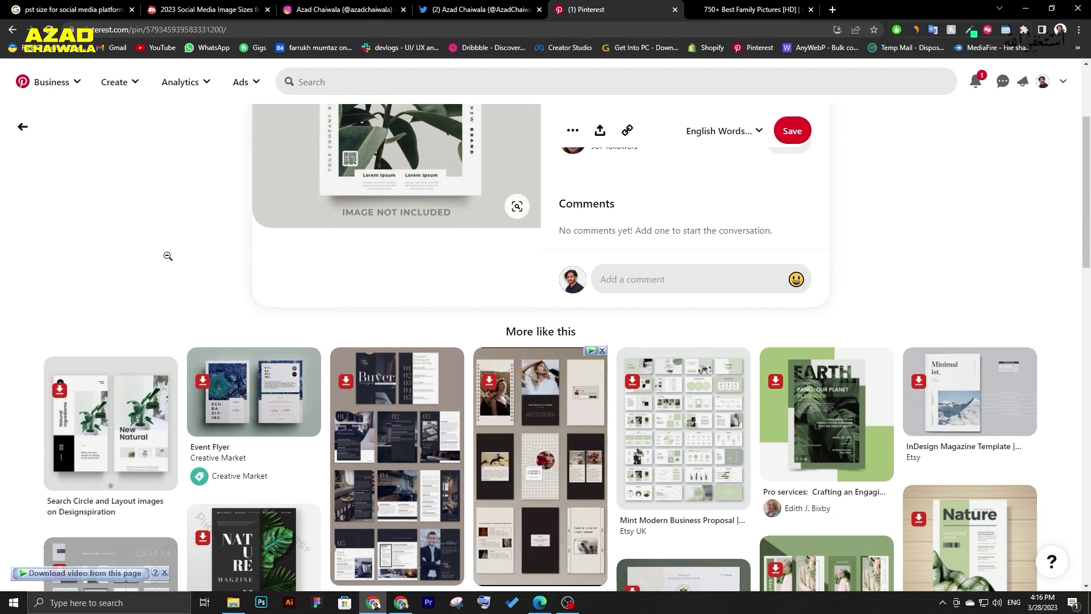
{"action": "left_click", "coordinate": [215, 371]}
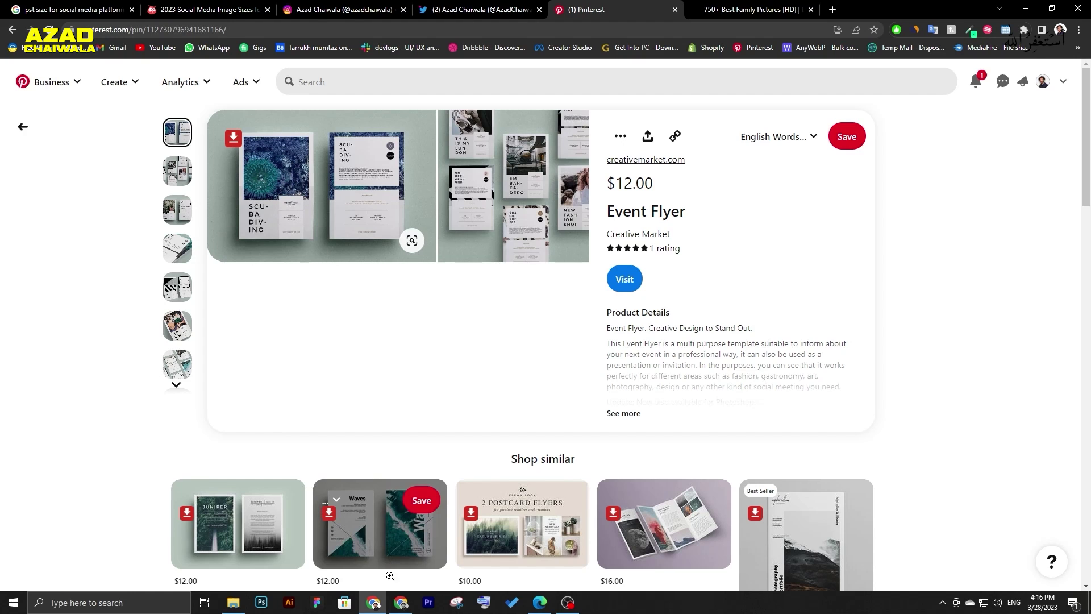
Switch back to the Canva poster, add a blank second page and bring up the frames and grids among the elements.
{"action": "left_click", "coordinate": [400, 602]}
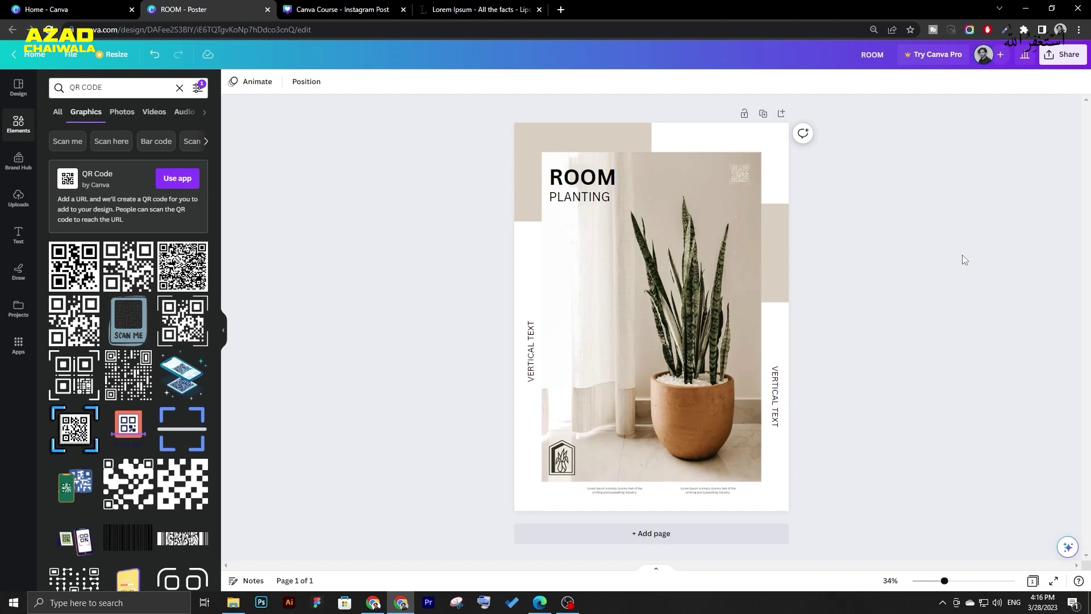
{"action": "left_click", "coordinate": [708, 535]}
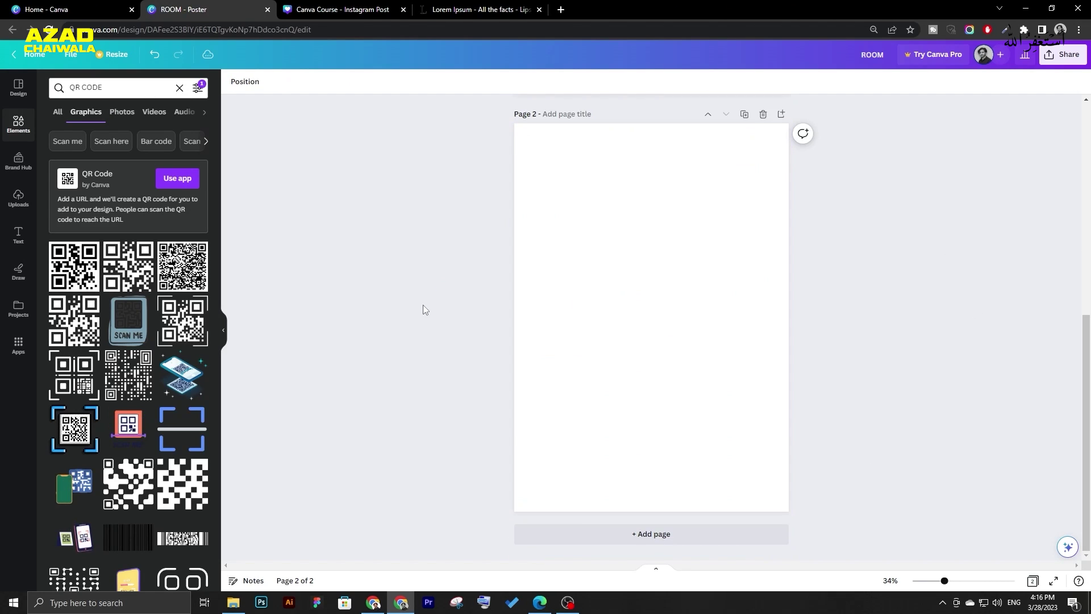
{"action": "left_click", "coordinate": [75, 147]}
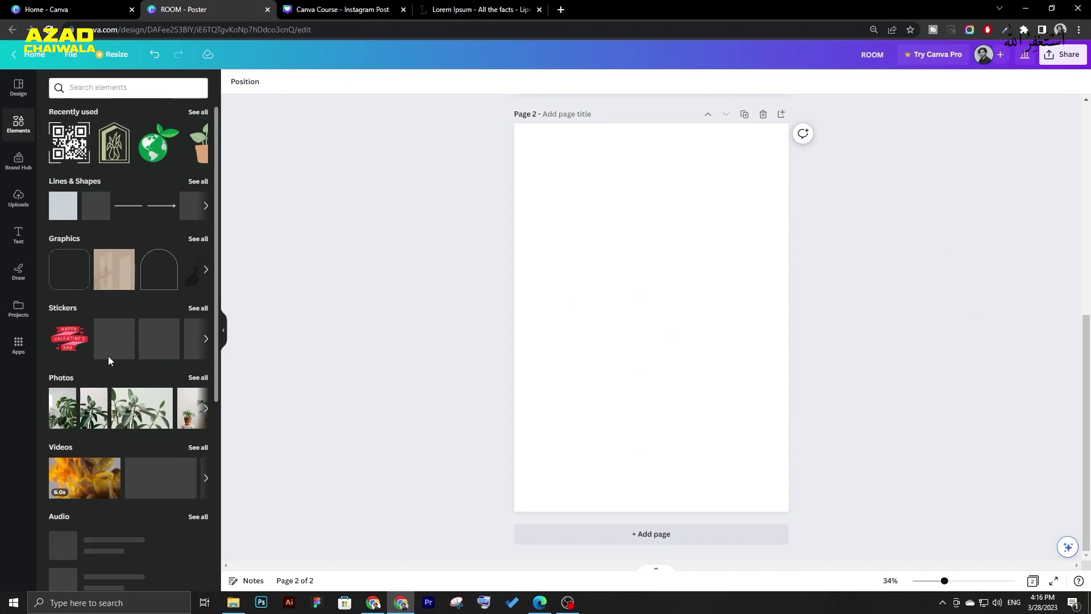
{"action": "scroll", "coordinate": [108, 356], "scroll_direction": "down", "scroll_amount": 10}
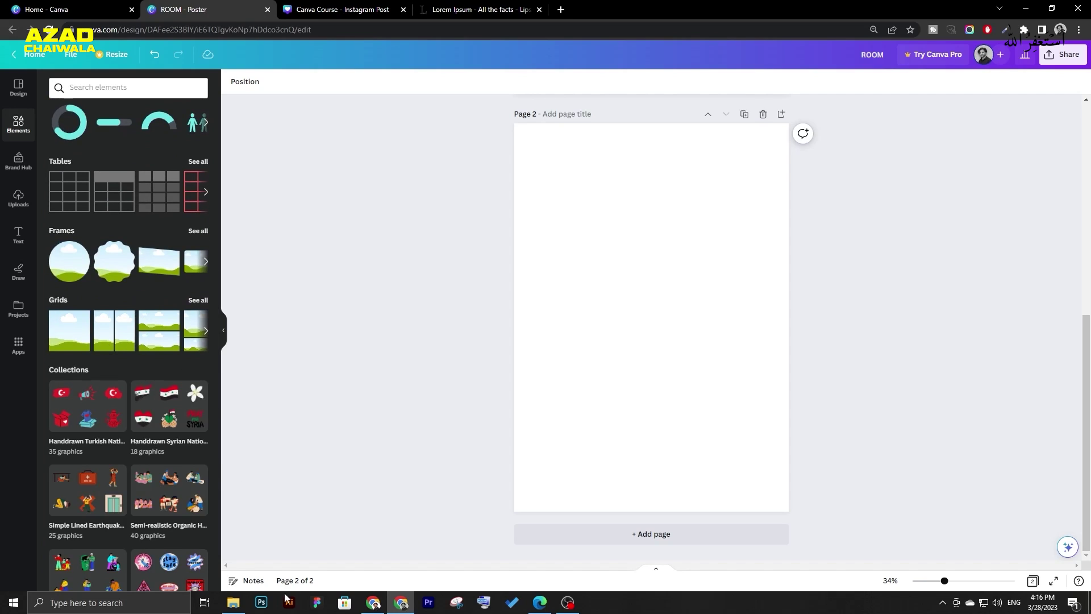
Check the Pinterest flyer, try filling the second page with the single-photo grid, and undo it.
{"action": "left_click", "coordinate": [400, 602]}
{"action": "left_click", "coordinate": [400, 602]}
{"action": "left_click", "coordinate": [373, 605]}
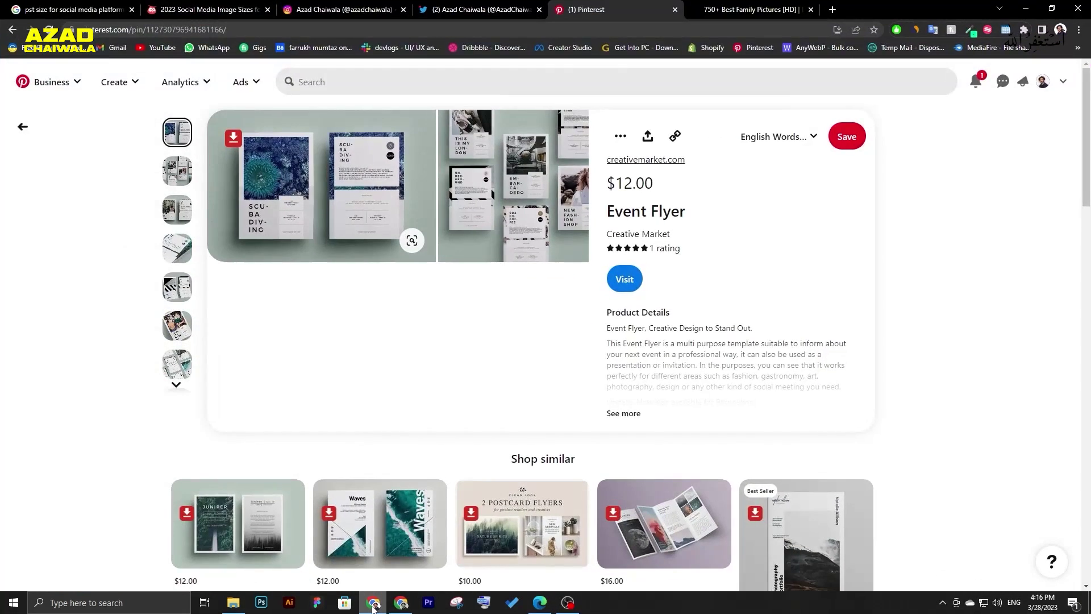
{"action": "left_click", "coordinate": [374, 605]}
{"action": "left_click", "coordinate": [63, 331]}
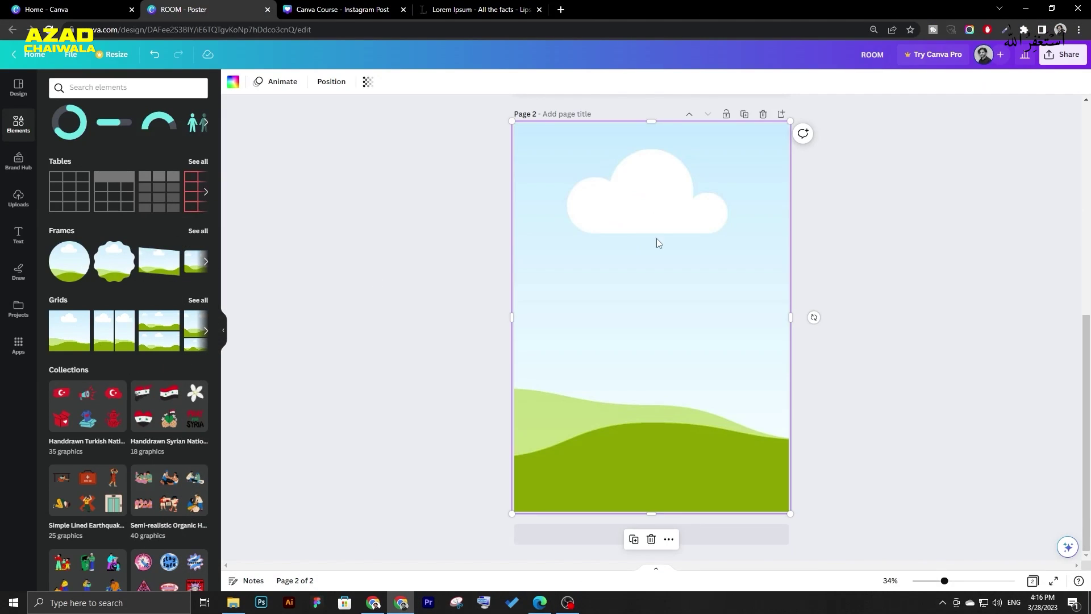
{"action": "key", "text": "ctrl+z"}
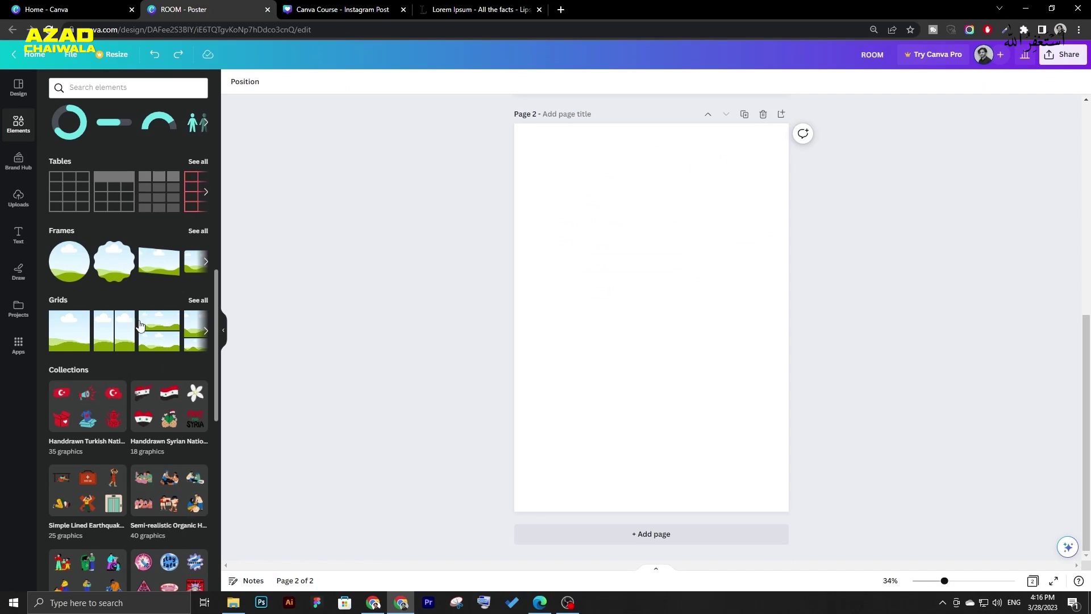
Search the frames for "SQUARE" and add the plain square frame to the second page.
{"action": "left_click", "coordinate": [197, 230]}
{"action": "left_click", "coordinate": [110, 108]}
{"action": "type", "text": "S"}
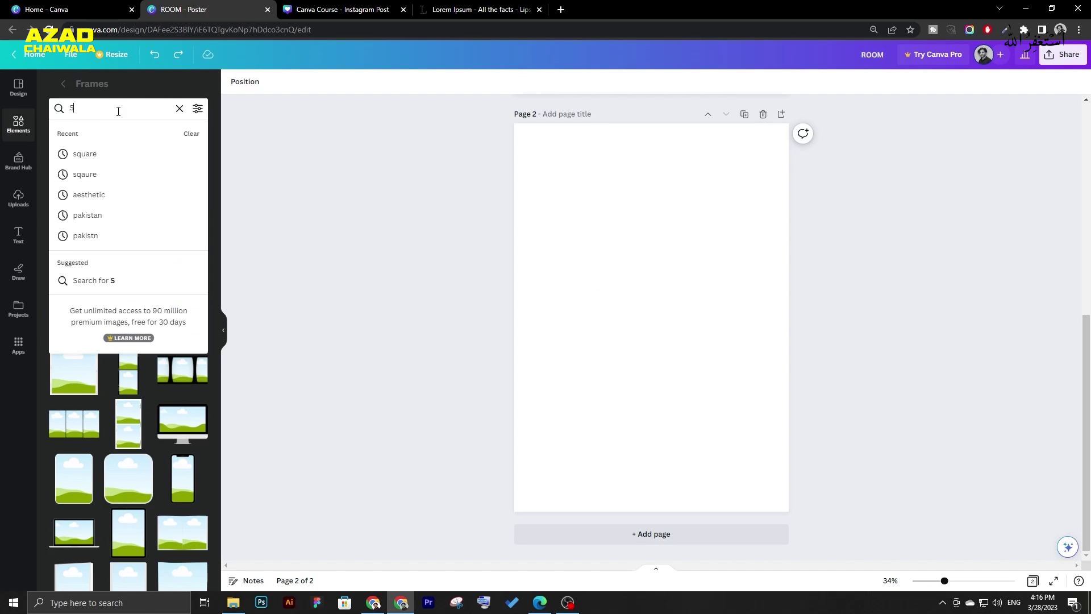
{"action": "type", "text": "QUARE"}
{"action": "key", "text": "Return"}
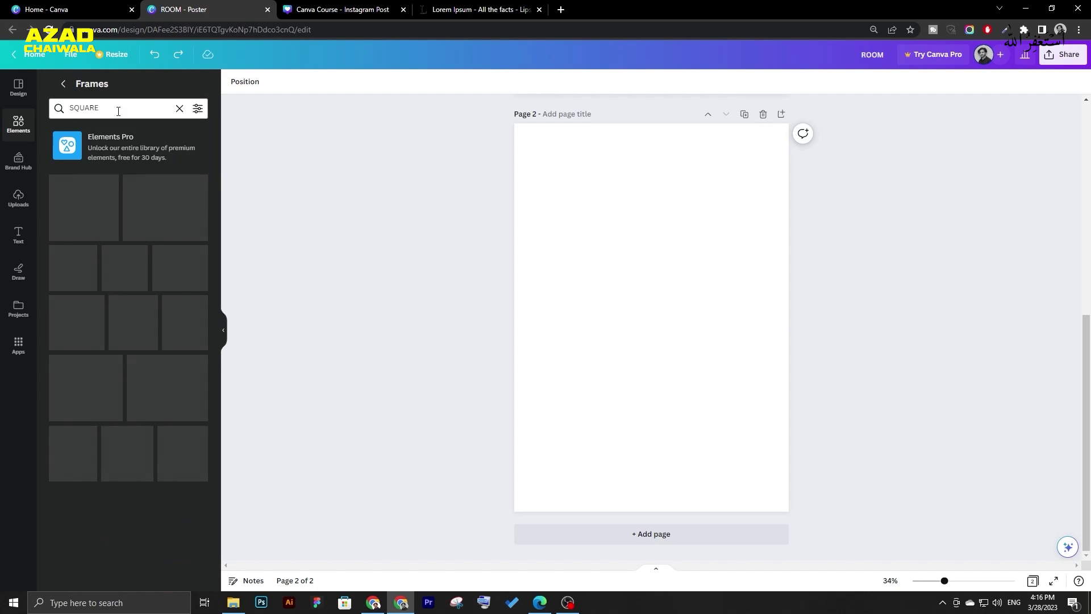
{"action": "left_click", "coordinate": [81, 210]}
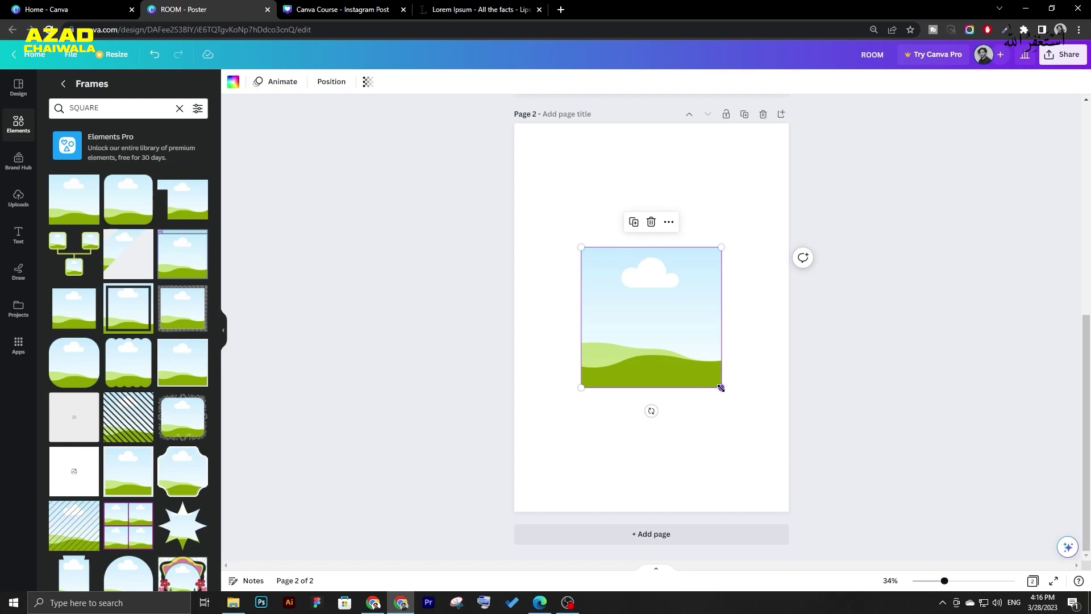
Enlarge the square frame to nearly the page width and centre it near the page's upper edge with even margins.
{"action": "left_click_drag", "start_coordinate": [720, 388], "coordinate": [754, 437]}
{"action": "left_click_drag", "start_coordinate": [581, 247], "coordinate": [533, 219]}
{"action": "left_click_drag", "start_coordinate": [720, 280], "coordinate": [715, 221]}
{"action": "left_click_drag", "start_coordinate": [760, 360], "coordinate": [772, 372]}
{"action": "left_click_drag", "start_coordinate": [540, 142], "coordinate": [538, 146]}
{"action": "left_click_drag", "start_coordinate": [701, 195], "coordinate": [711, 196]}
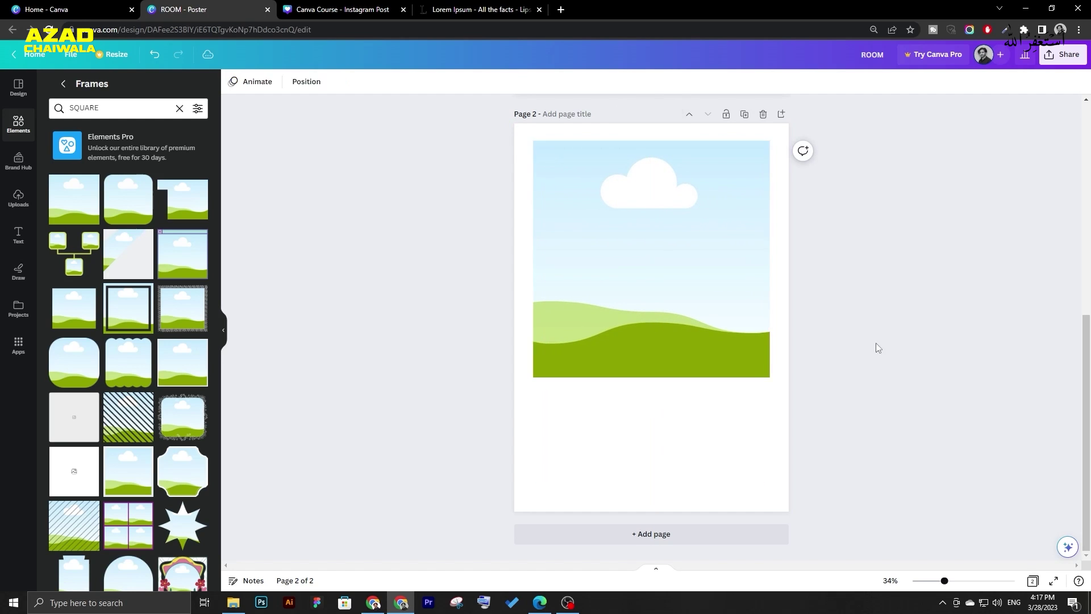
Consult the Pinterest flyer's layout, and add a text box with font size 64 to the second page.
{"action": "left_click", "coordinate": [374, 604]}
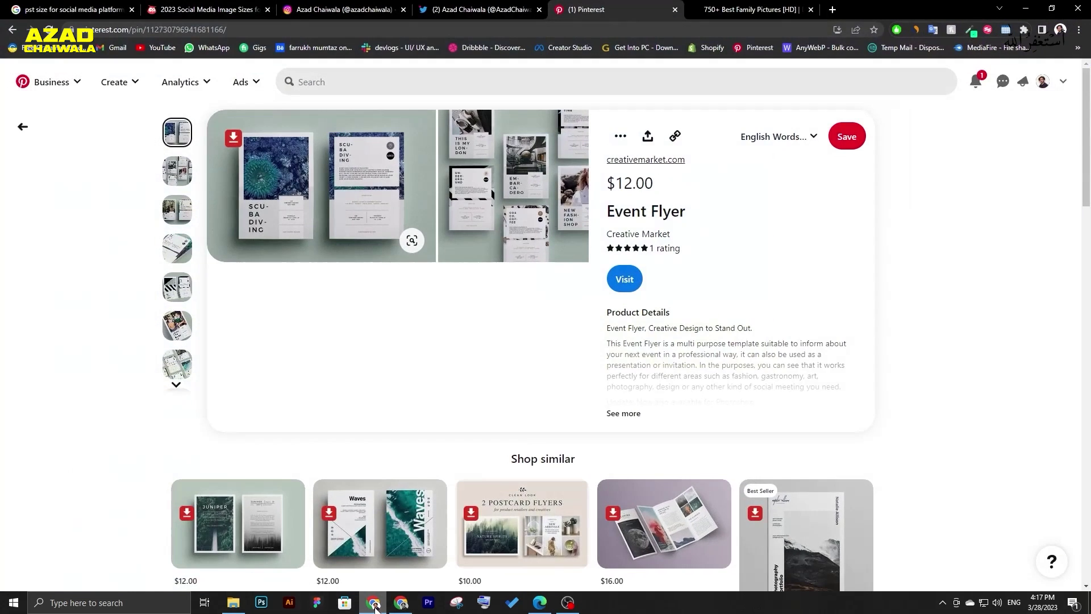
{"action": "left_click", "coordinate": [374, 605]}
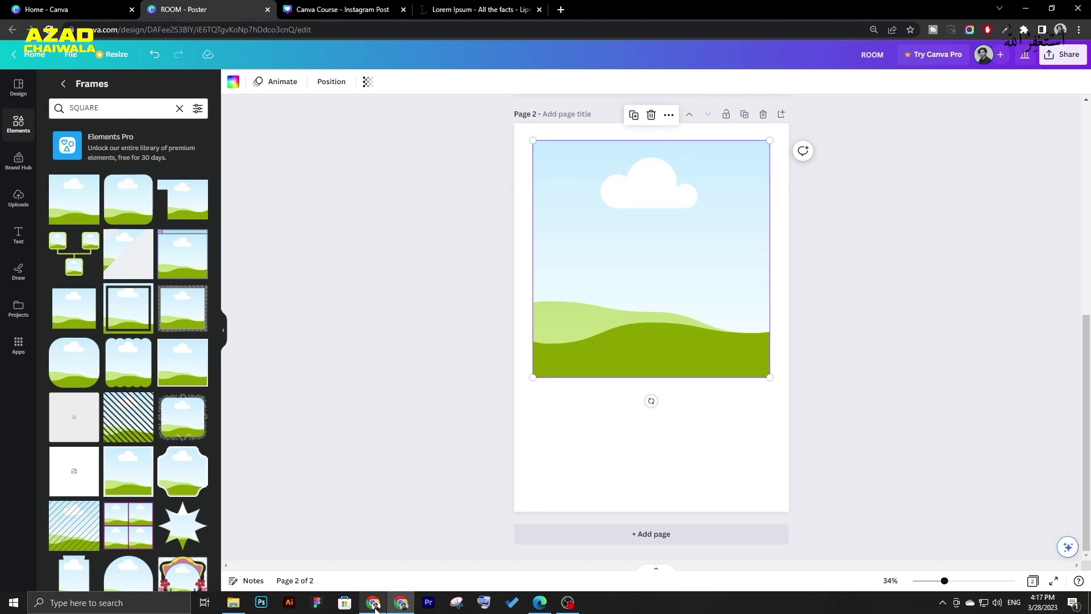
{"action": "left_click", "coordinate": [375, 607]}
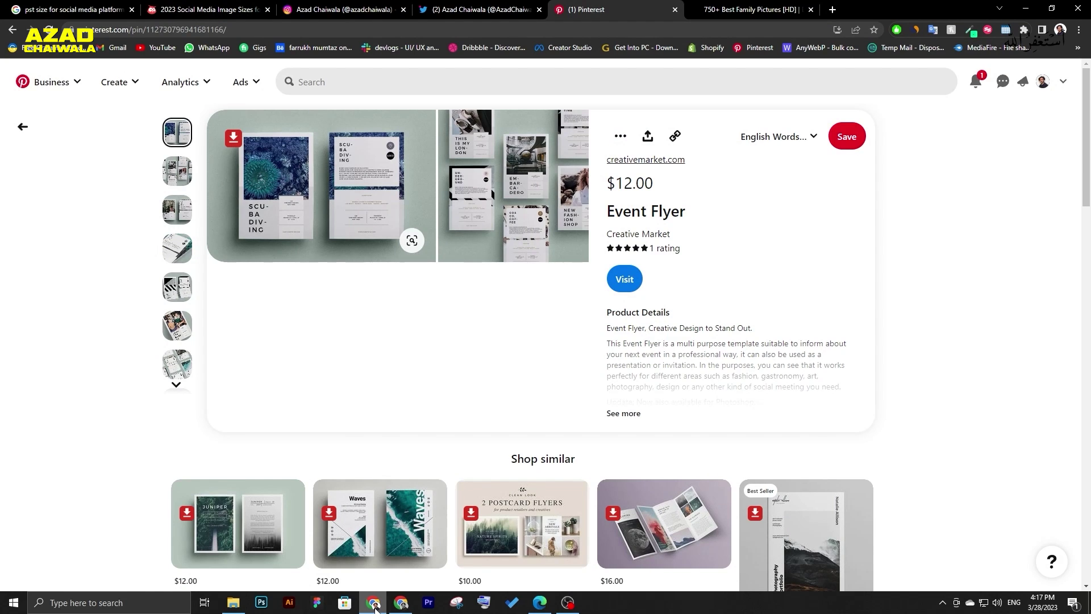
{"action": "left_click", "coordinate": [375, 607]}
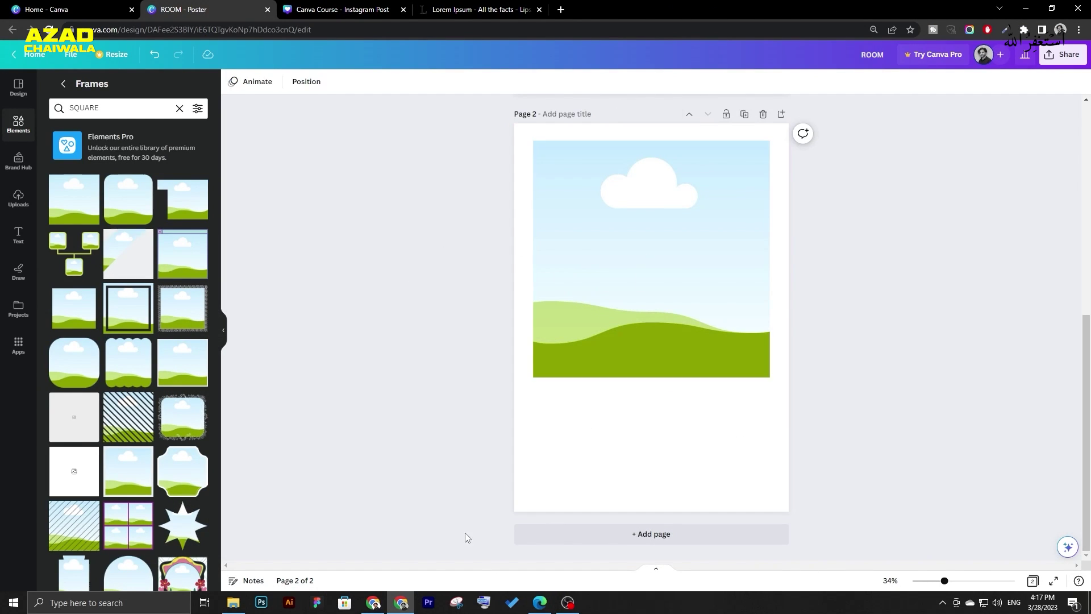
{"action": "left_click", "coordinate": [376, 604]}
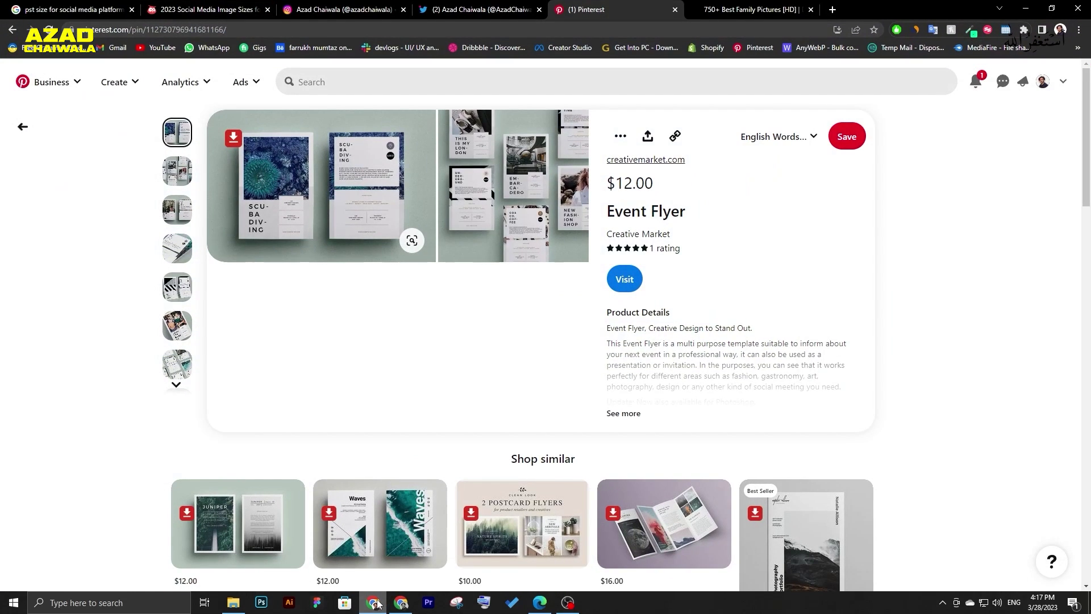
{"action": "left_click", "coordinate": [376, 604]}
{"action": "key", "text": "t"}
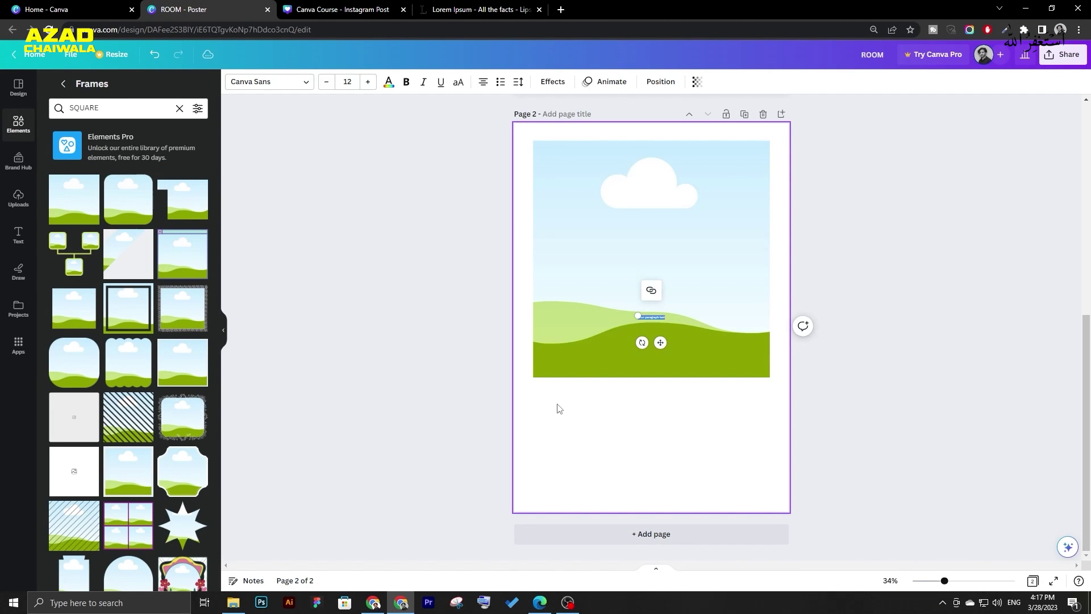
{"action": "left_click", "coordinate": [347, 82]}
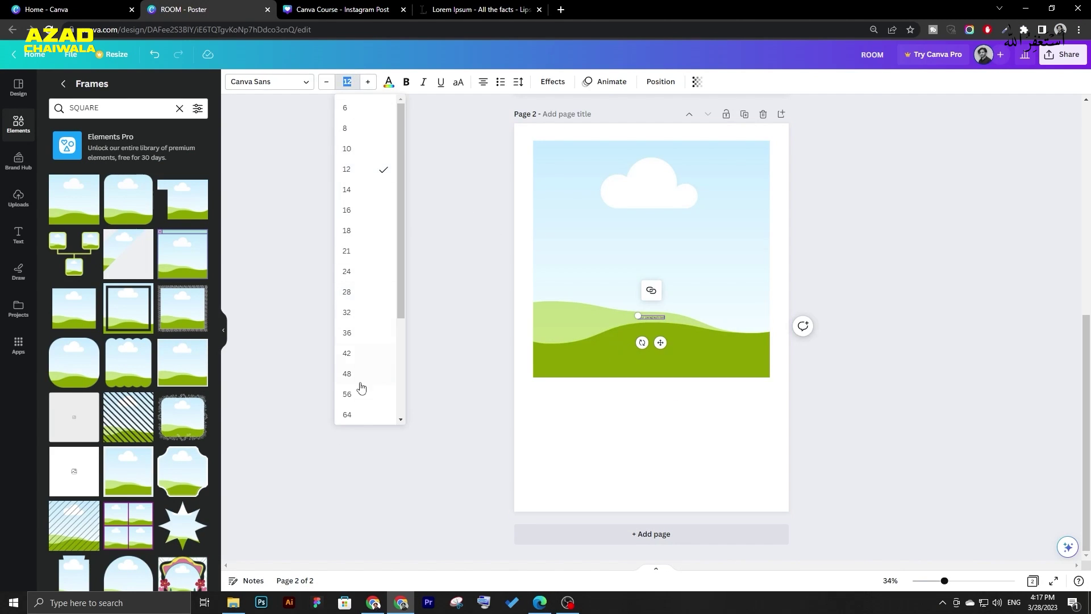
{"action": "left_click", "coordinate": [358, 414]}
Replace the placeholder text with "SCUBA DIVING".
{"action": "triple_click", "coordinate": [662, 325]}
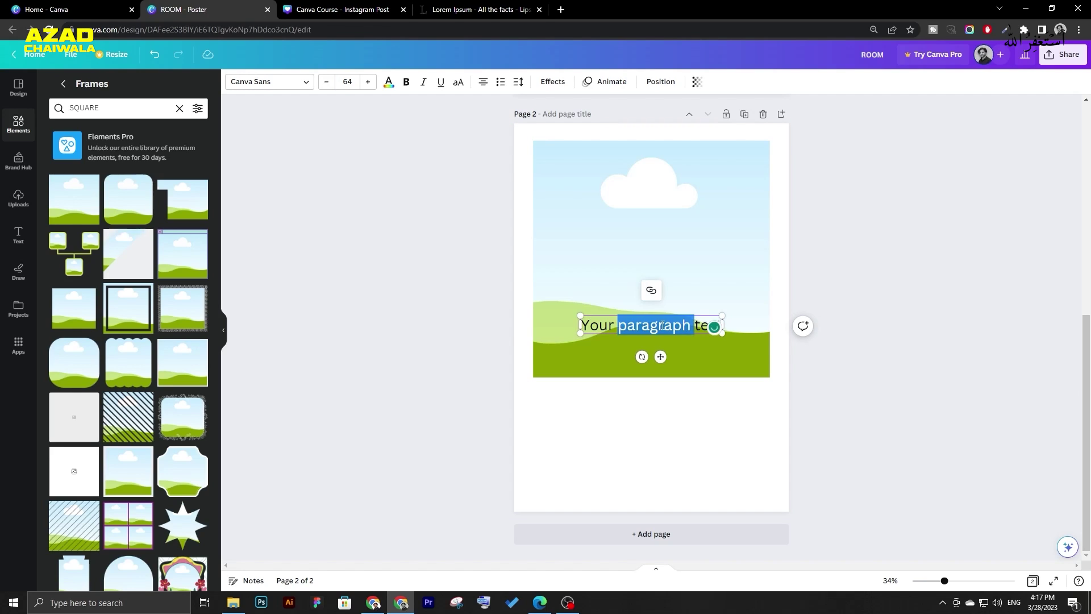
{"action": "type", "text": "SCI"}
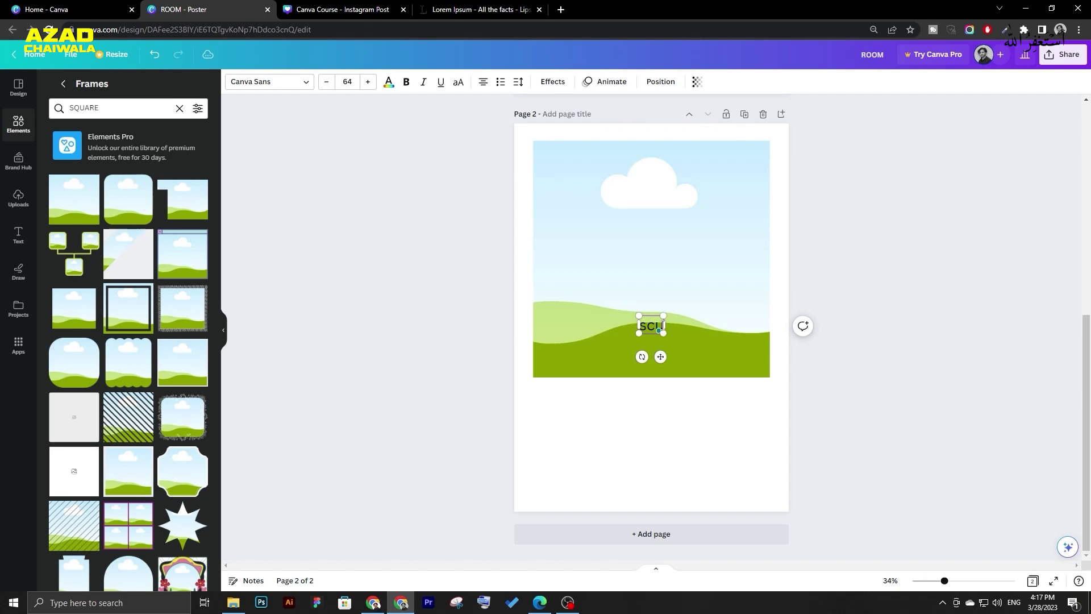
{"action": "key", "text": "BackSpace"}
{"action": "key", "text": "BackSpace"}
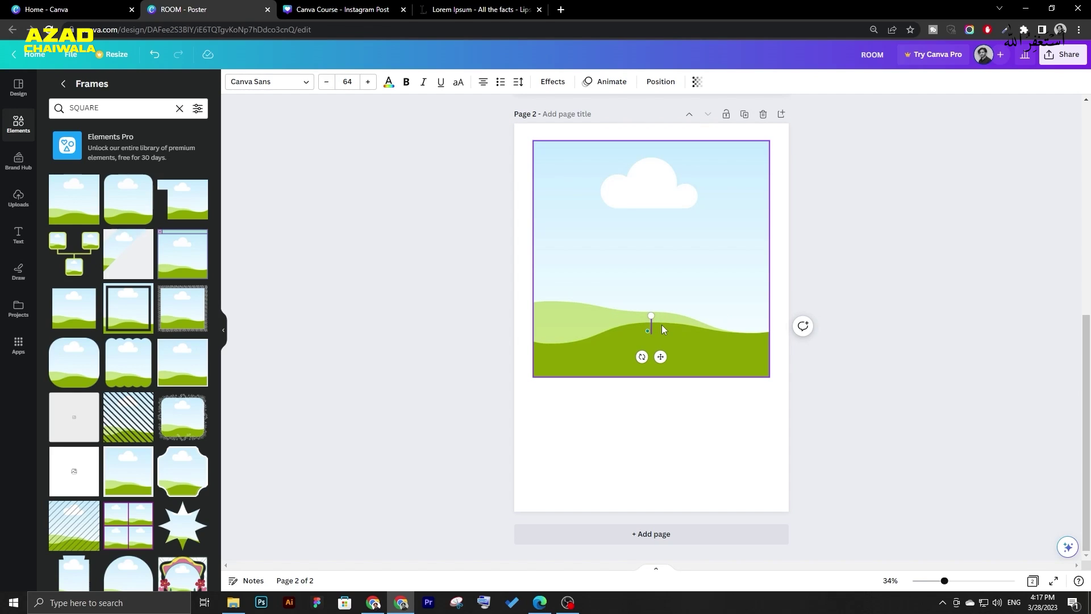
{"action": "type", "text": "CUBA DIVING"}
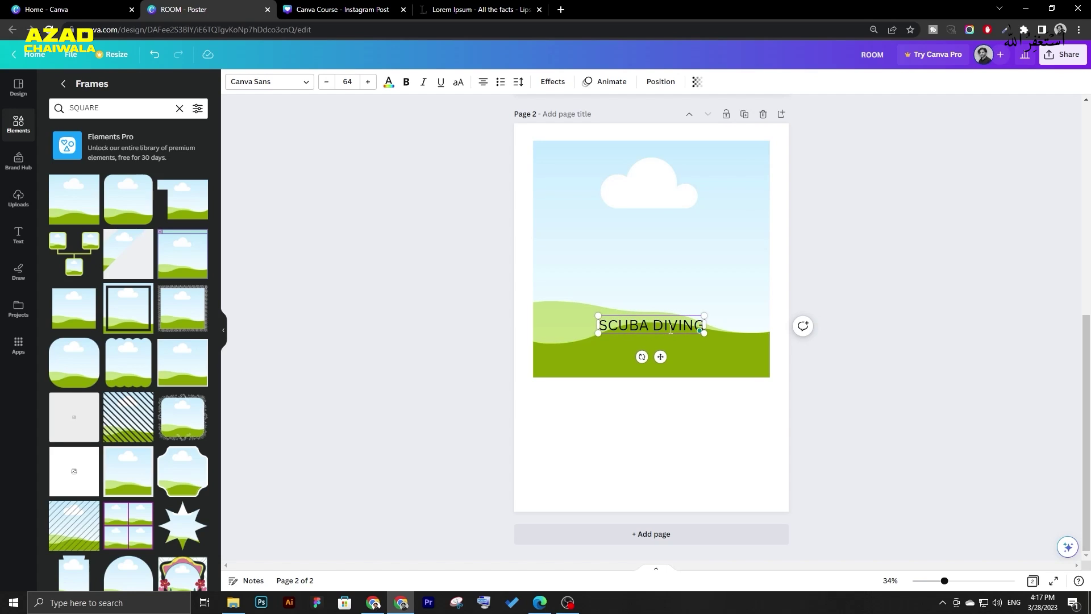
Narrow the SCUBA DIVING text box so the title wraps onto four lines, and scale it up to font size 87.5.
{"action": "left_click", "coordinate": [850, 362]}
{"action": "left_click", "coordinate": [680, 329]}
{"action": "left_click_drag", "start_coordinate": [704, 325], "coordinate": [632, 335]}
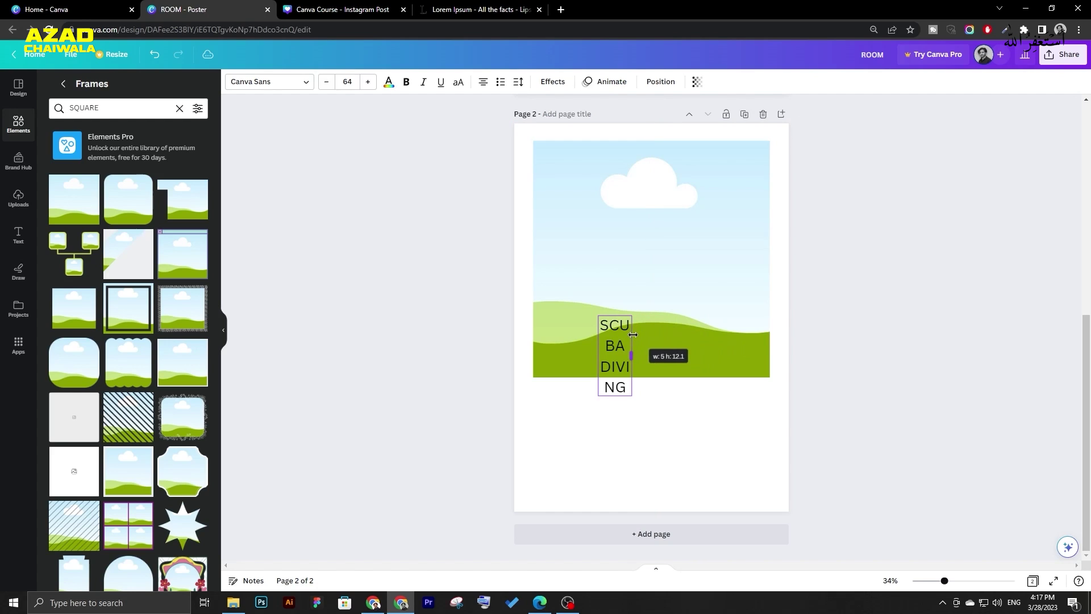
{"action": "left_click_drag", "start_coordinate": [632, 395], "coordinate": [601, 472]}
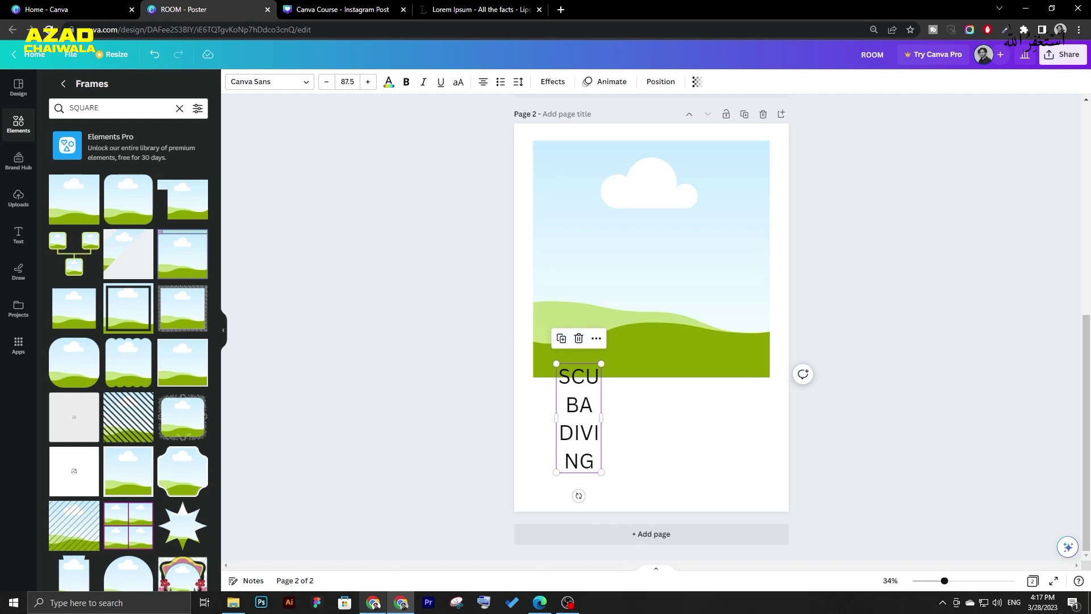
Compare with the Pinterest flyer, move the four-line title below the frame's lower-left part and left-align its text.
{"action": "left_click", "coordinate": [371, 603]}
{"action": "left_click", "coordinate": [371, 603]}
{"action": "left_click", "coordinate": [667, 345]}
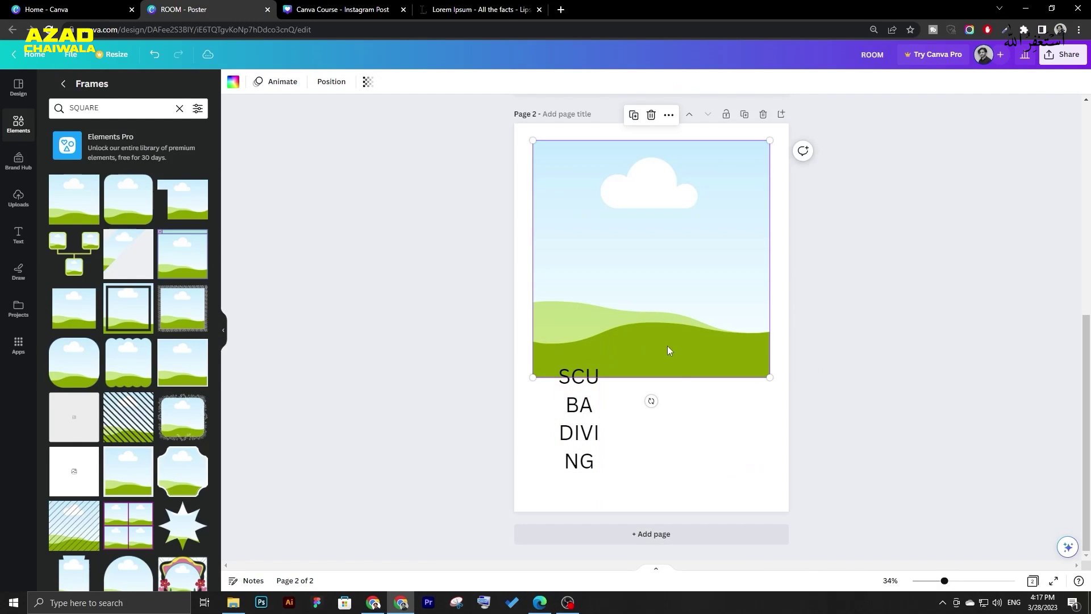
{"action": "left_click_drag", "start_coordinate": [578, 427], "coordinate": [569, 449]}
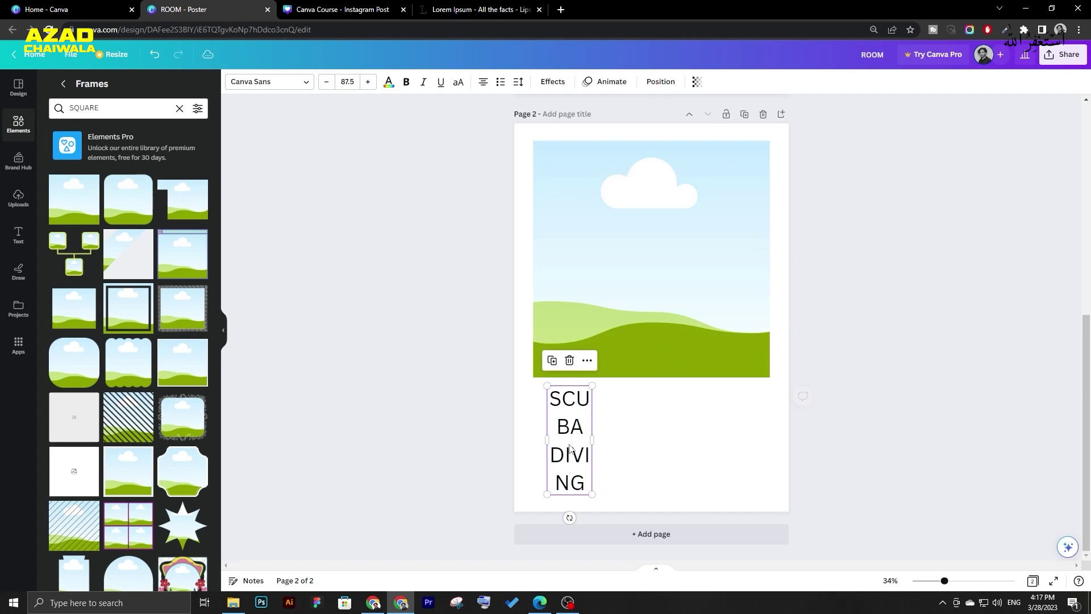
{"action": "left_click", "coordinate": [485, 82]}
{"action": "left_click", "coordinate": [514, 427]}
Hyphenate the title as SCU-BA DIVI-NG, widening its box to fit, and shift it onto the page's left margin guide.
{"action": "left_click", "coordinate": [574, 406]}
{"action": "left_click", "coordinate": [581, 404]}
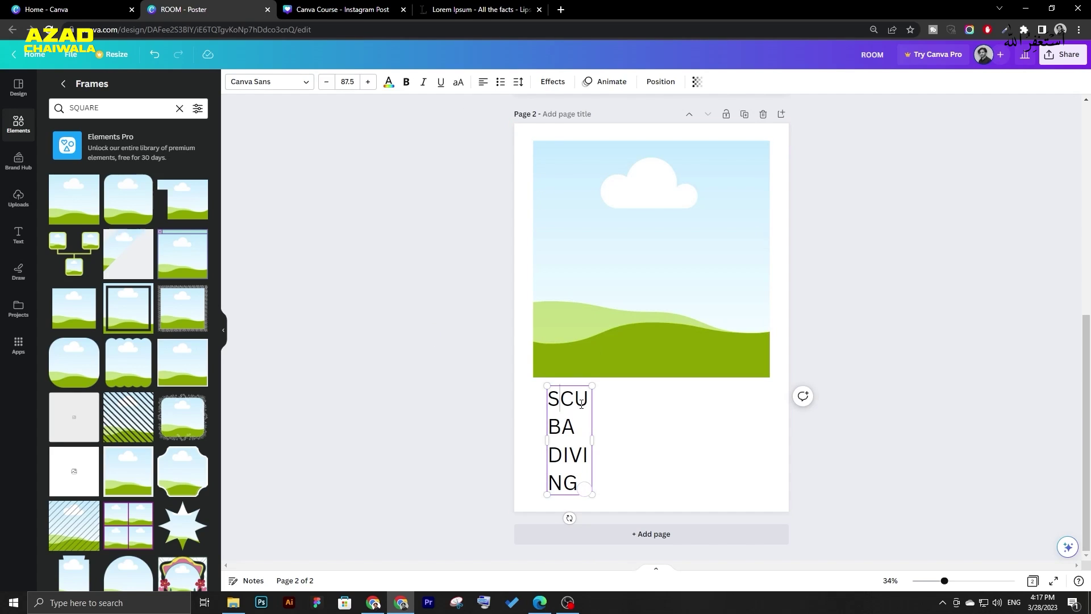
{"action": "type", "text": "-"}
{"action": "left_click_drag", "start_coordinate": [591, 440], "coordinate": [601, 446]}
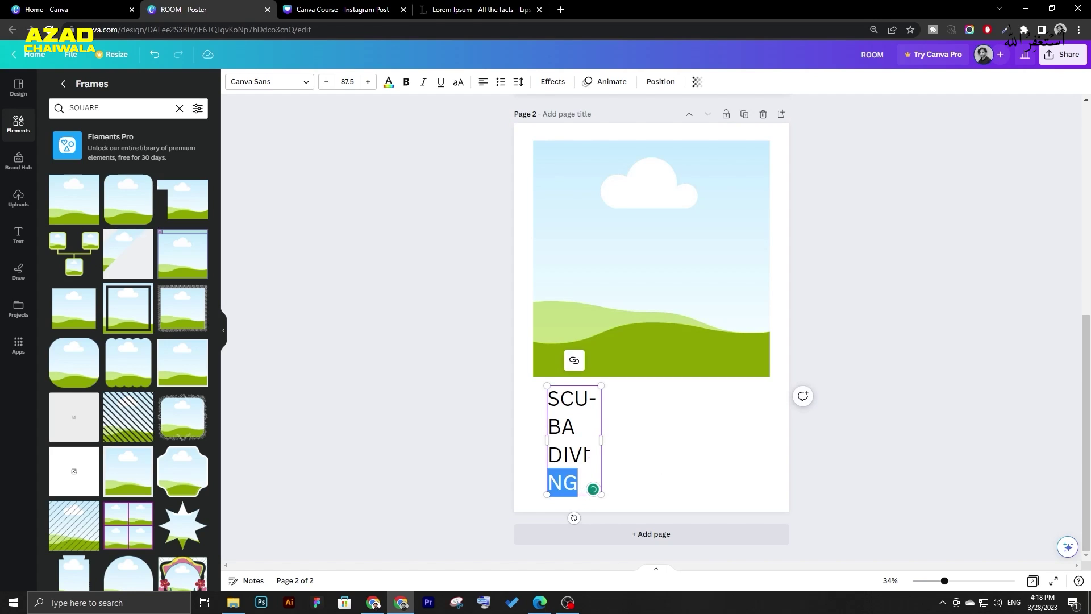
{"action": "left_click", "coordinate": [594, 456]}
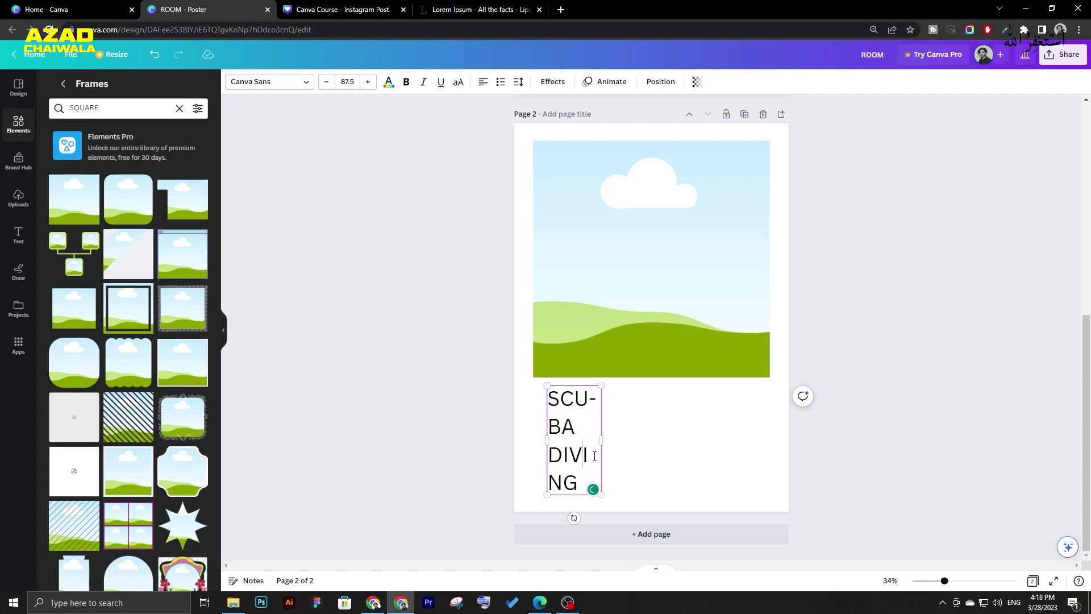
{"action": "left_click", "coordinate": [473, 445]}
{"action": "left_click_drag", "start_coordinate": [562, 443], "coordinate": [555, 442]}
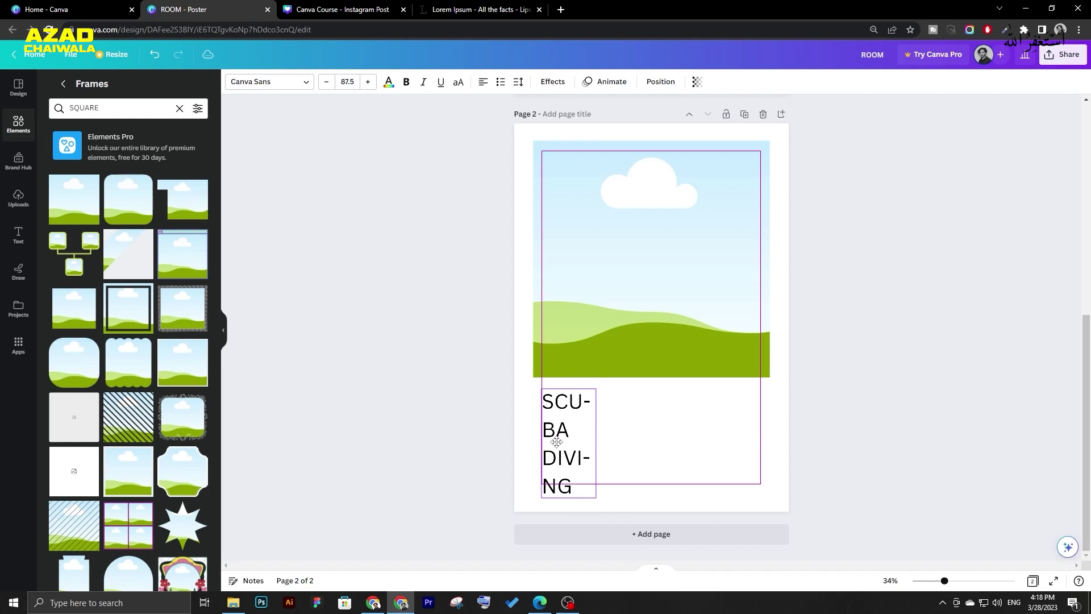
{"action": "left_click", "coordinate": [473, 444]}
Check the Pinterest flyer's overlapping text block, and add a square shape to the second page.
{"action": "left_click", "coordinate": [375, 602]}
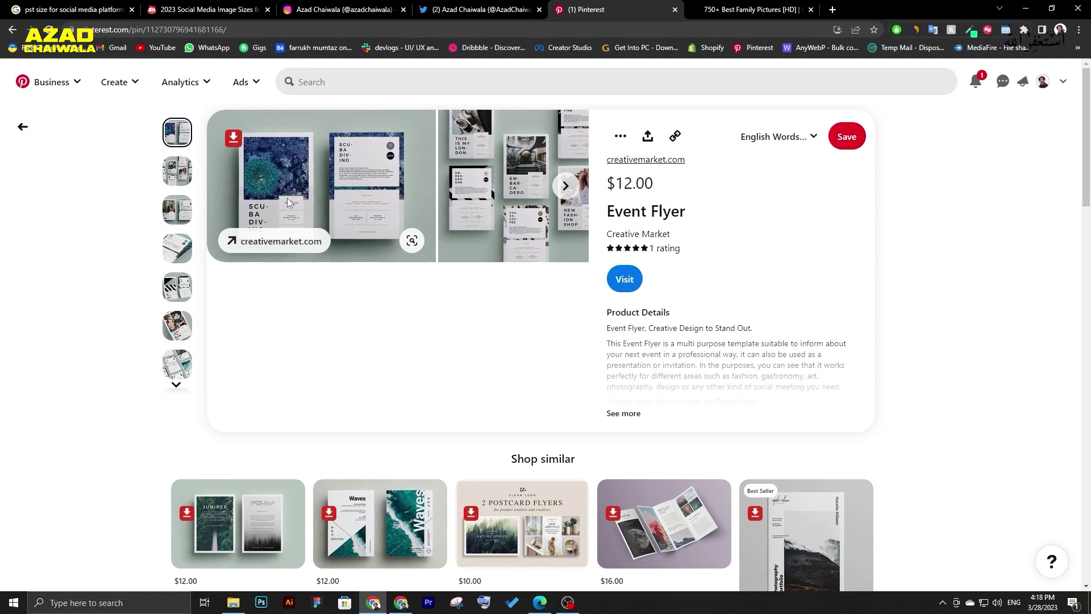
{"action": "left_click", "coordinate": [373, 602]}
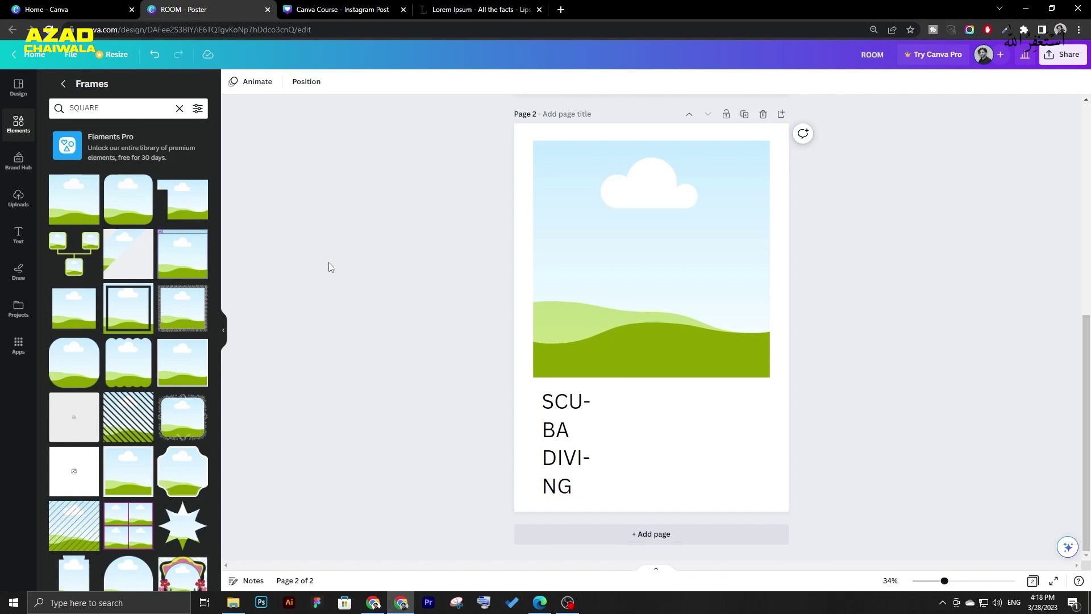
{"action": "left_click", "coordinate": [11, 131]}
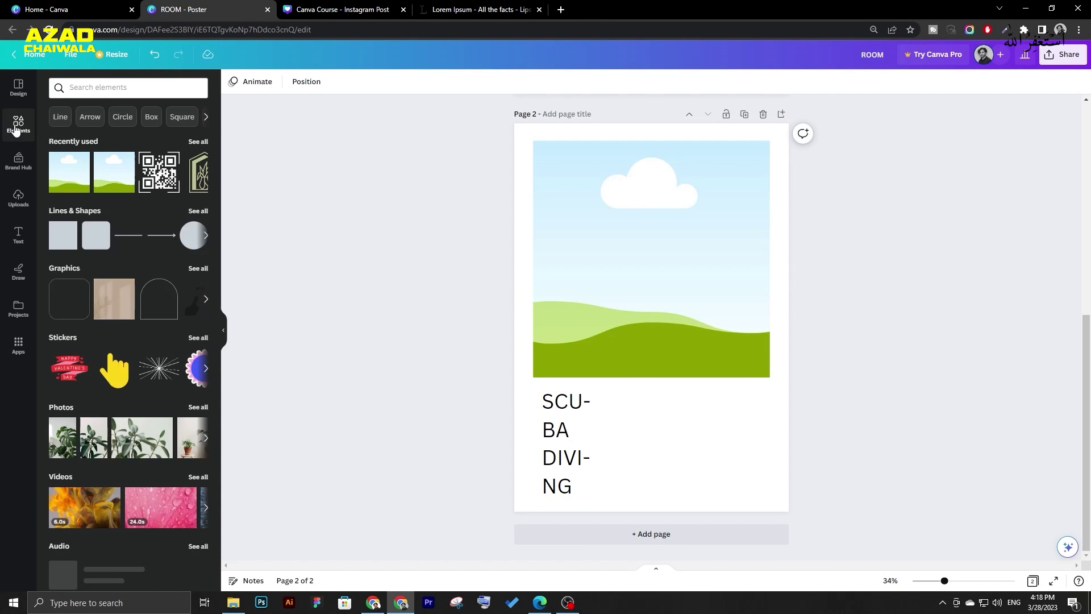
{"action": "left_click", "coordinate": [197, 211]}
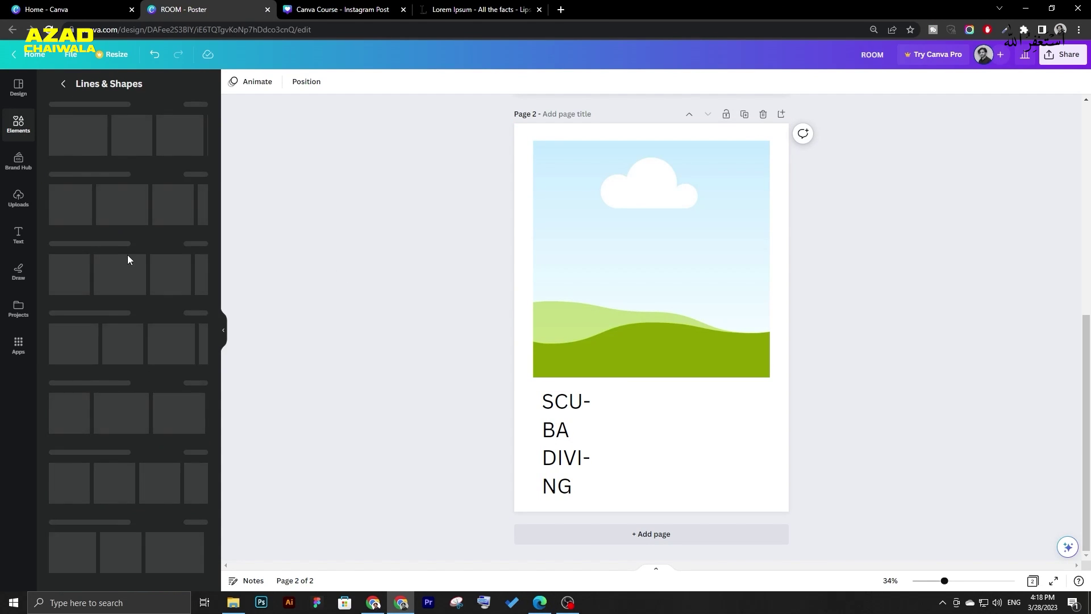
{"action": "left_click", "coordinate": [67, 327]}
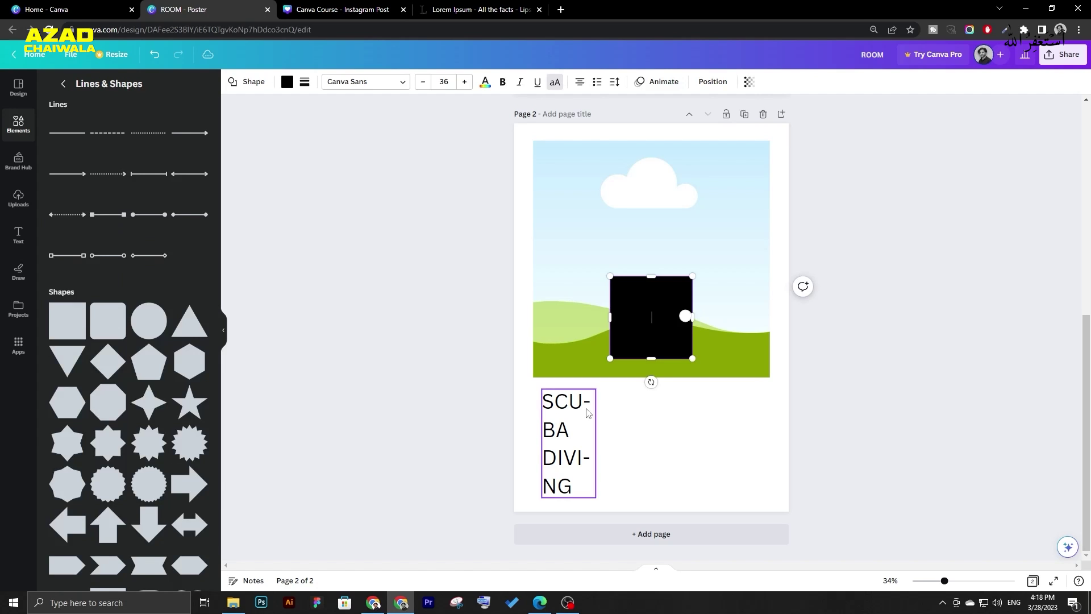
Move the black square below the photo frame beside the title, and turn off Grammarly for this session.
{"action": "left_click_drag", "start_coordinate": [665, 315], "coordinate": [692, 424]}
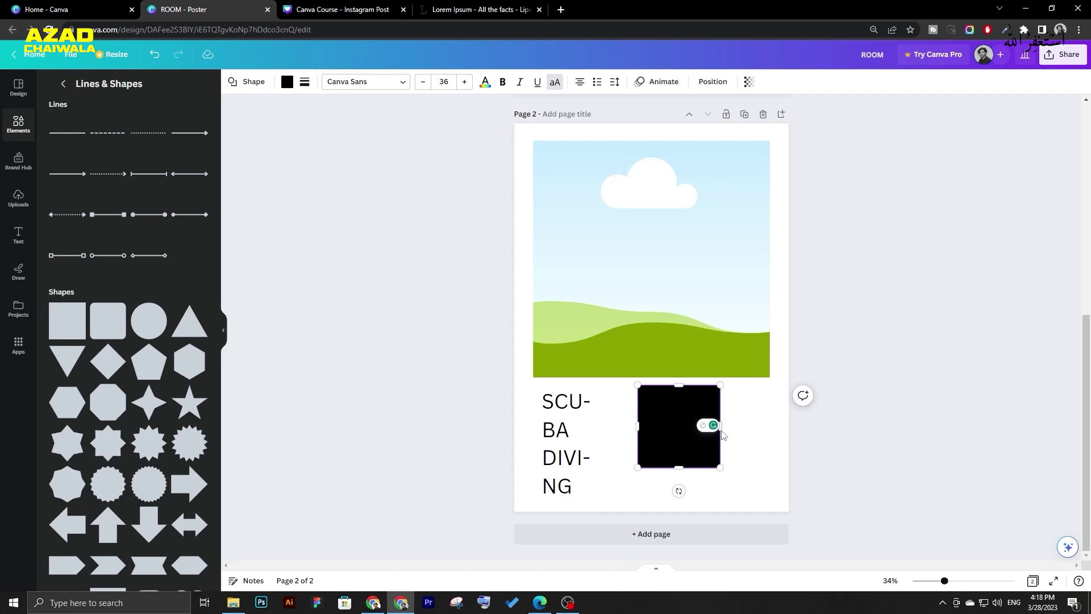
{"action": "left_click", "coordinate": [711, 426]}
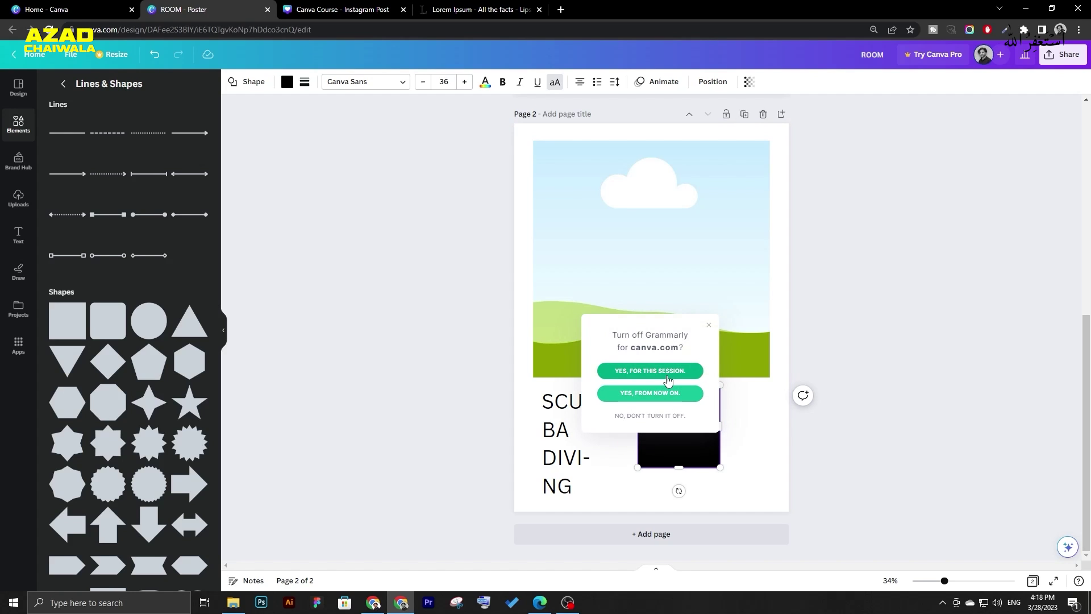
{"action": "left_click", "coordinate": [667, 376]}
Reshape the black square into a wide rectangle and position it overlapping the photo frame's lower-right edge.
{"action": "left_click_drag", "start_coordinate": [720, 426], "coordinate": [710, 388]}
{"action": "left_click", "coordinate": [686, 415]}
{"action": "left_click_drag", "start_coordinate": [645, 414], "coordinate": [654, 409]}
{"action": "left_click_drag", "start_coordinate": [716, 394], "coordinate": [713, 433]}
{"action": "key", "text": "ctrl+z"}
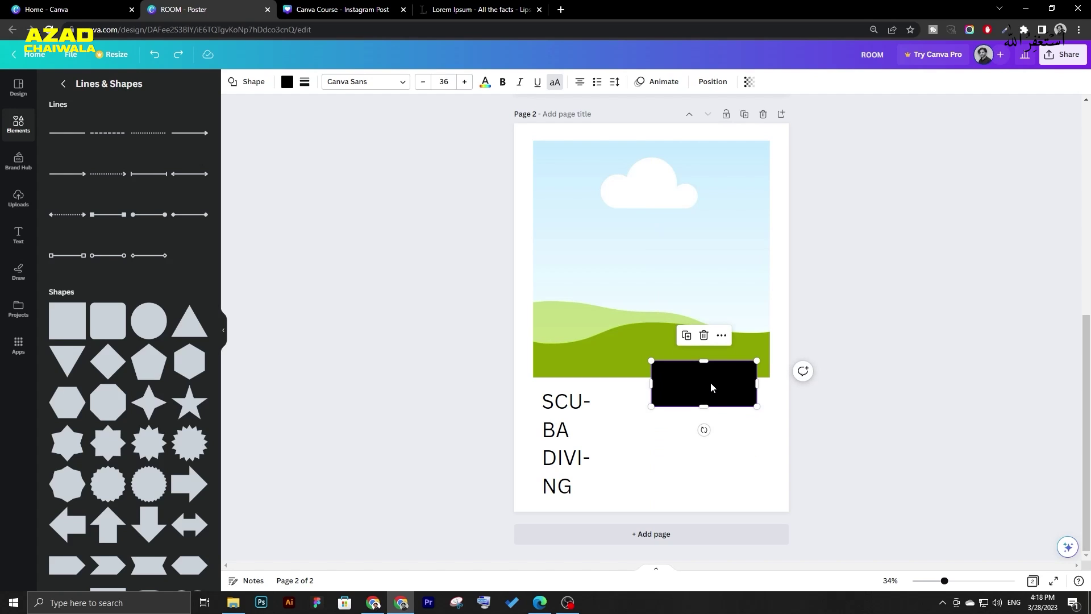
{"action": "left_click", "coordinate": [837, 397]}
Duplicate the black rectangle twice downward into an evenly spaced column, and scale the three rectangles down together to fit the page.
{"action": "left_click_drag", "start_coordinate": [708, 381], "coordinate": [706, 436]}
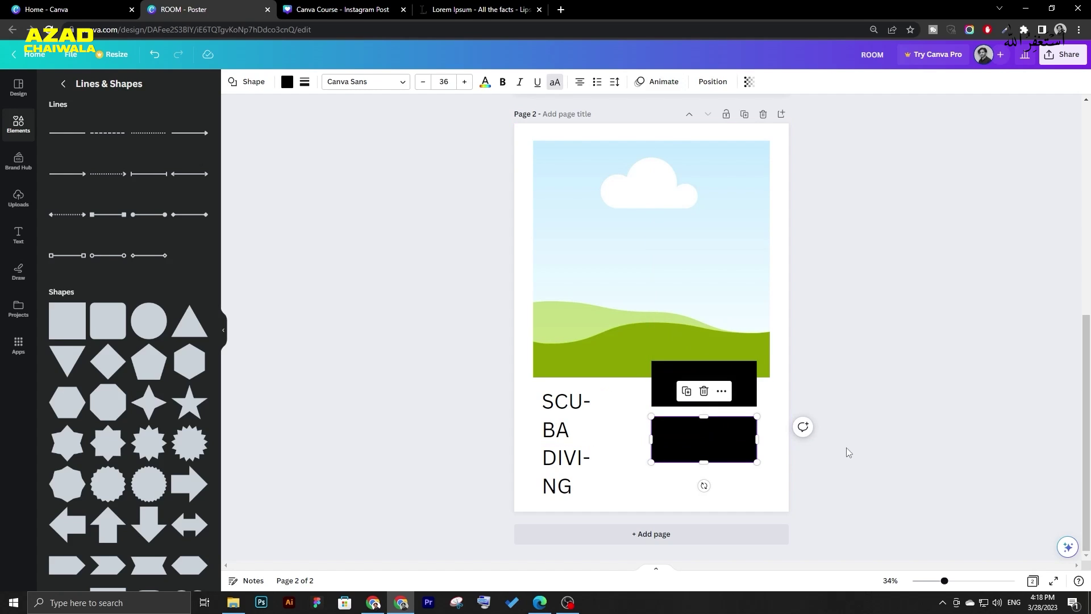
{"action": "key", "text": "ctrl+d"}
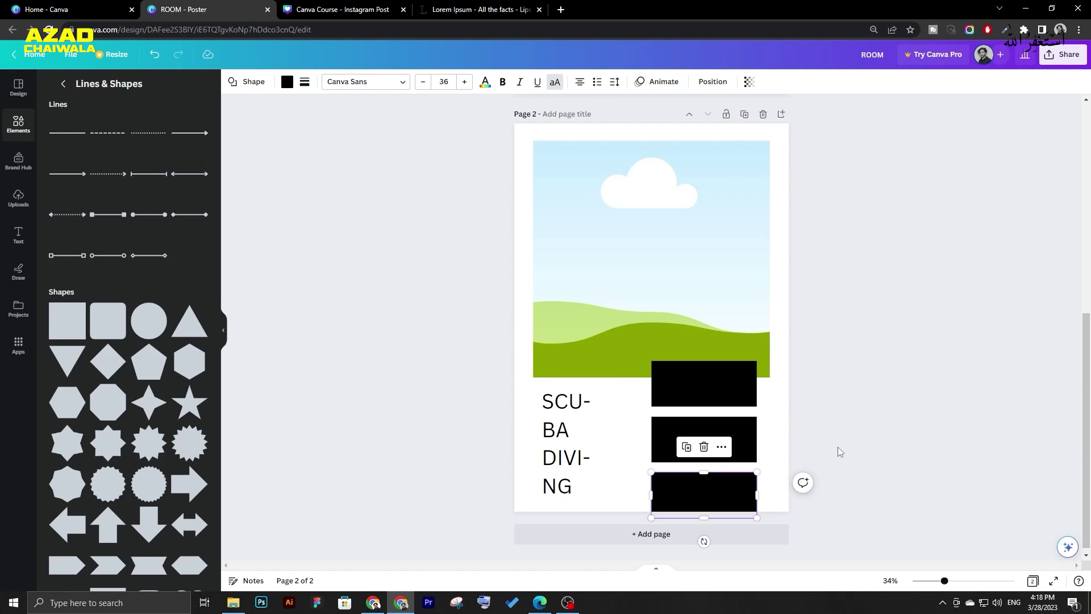
{"action": "left_click", "coordinate": [737, 426], "text": "shift"}
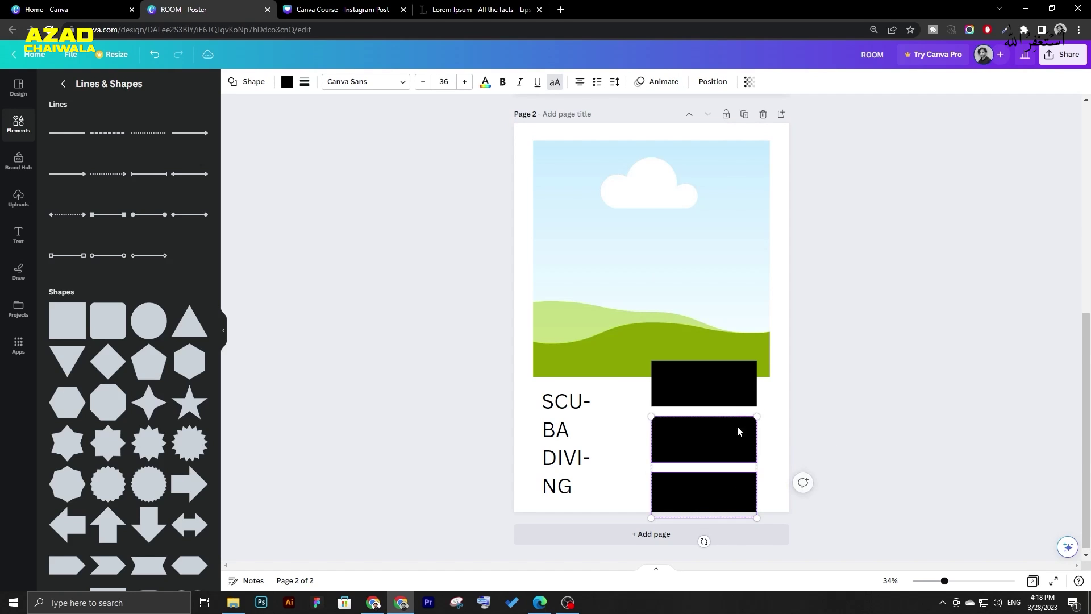
{"action": "left_click", "coordinate": [736, 386], "text": "shift"}
{"action": "left_click_drag", "start_coordinate": [755, 518], "coordinate": [721, 469]}
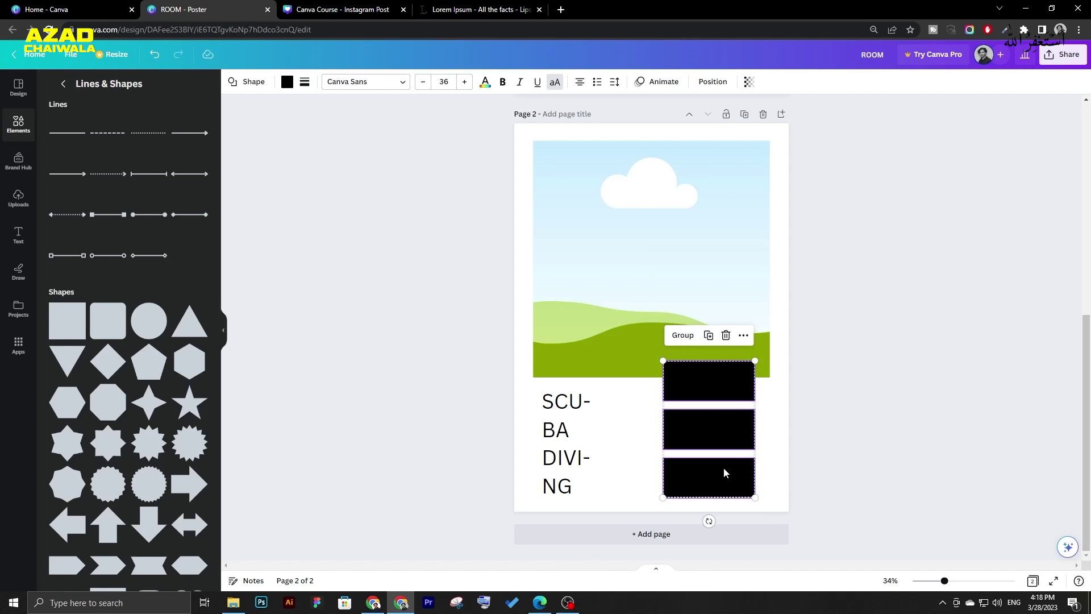
{"action": "left_click", "coordinate": [857, 435]}
Check the title placement on the Pinterest flyer and reposition the SCU-BA DIVI-NG title slightly closer beneath the frame's lower-left part.
{"action": "left_click", "coordinate": [560, 432]}
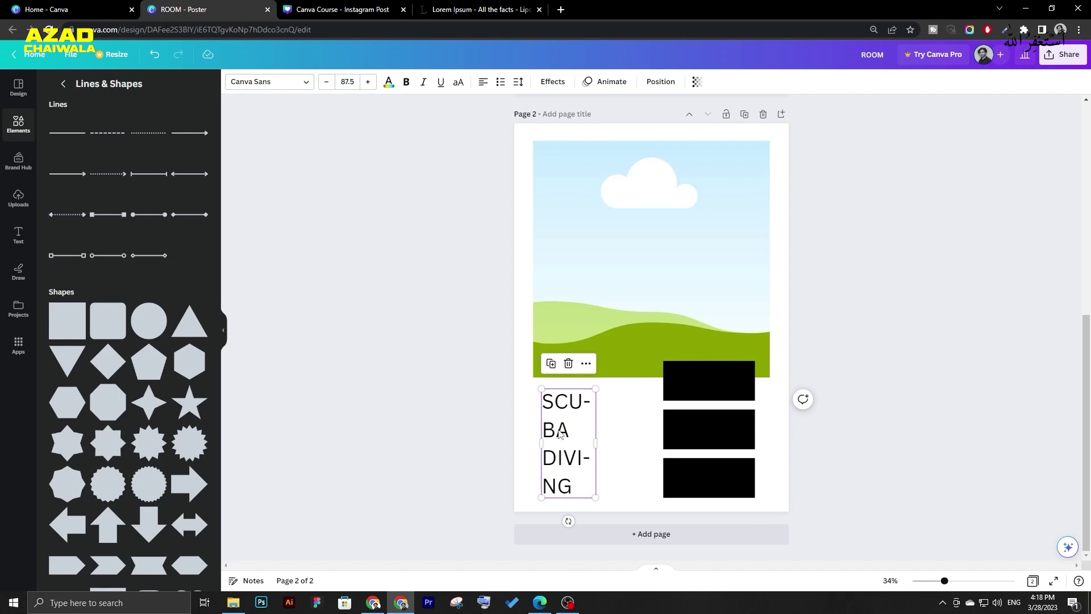
{"action": "left_click_drag", "start_coordinate": [560, 432], "coordinate": [573, 427]}
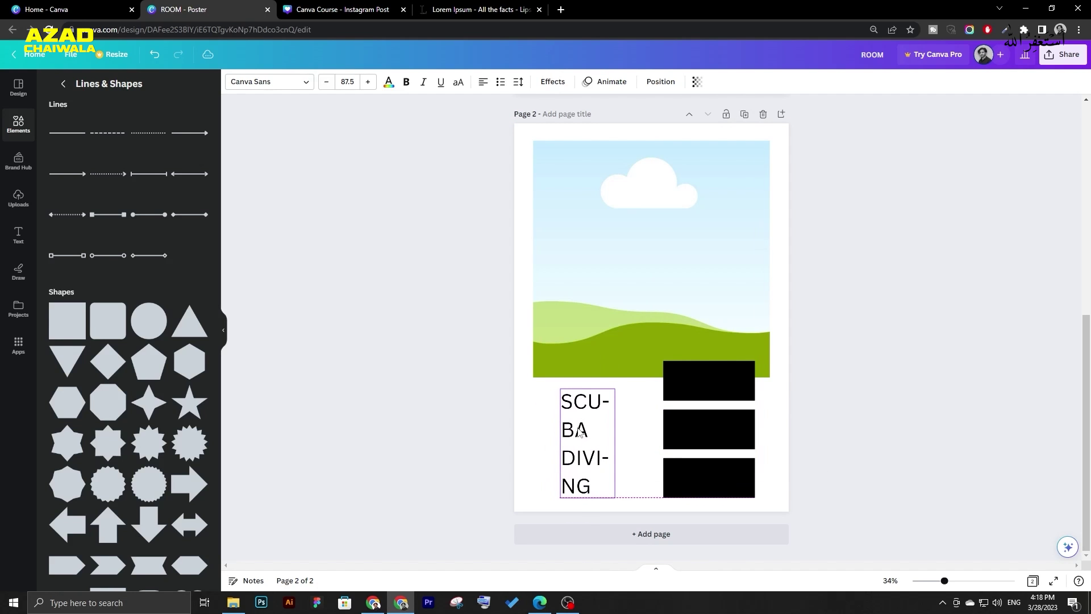
{"action": "left_click", "coordinate": [421, 509]}
{"action": "left_click", "coordinate": [373, 602]}
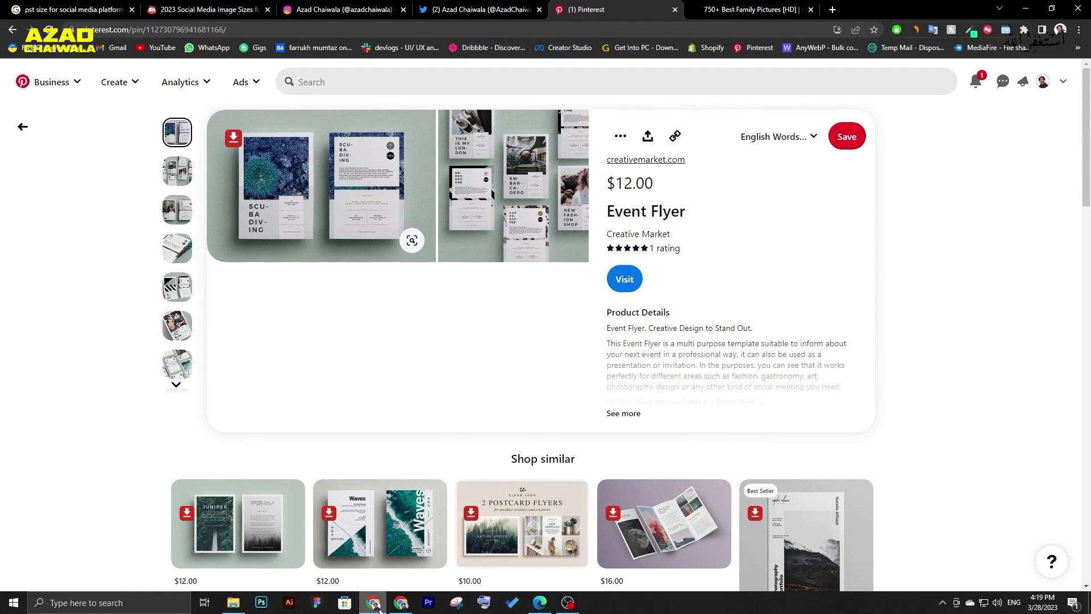
{"action": "left_click", "coordinate": [379, 607]}
{"action": "left_click", "coordinate": [584, 438]}
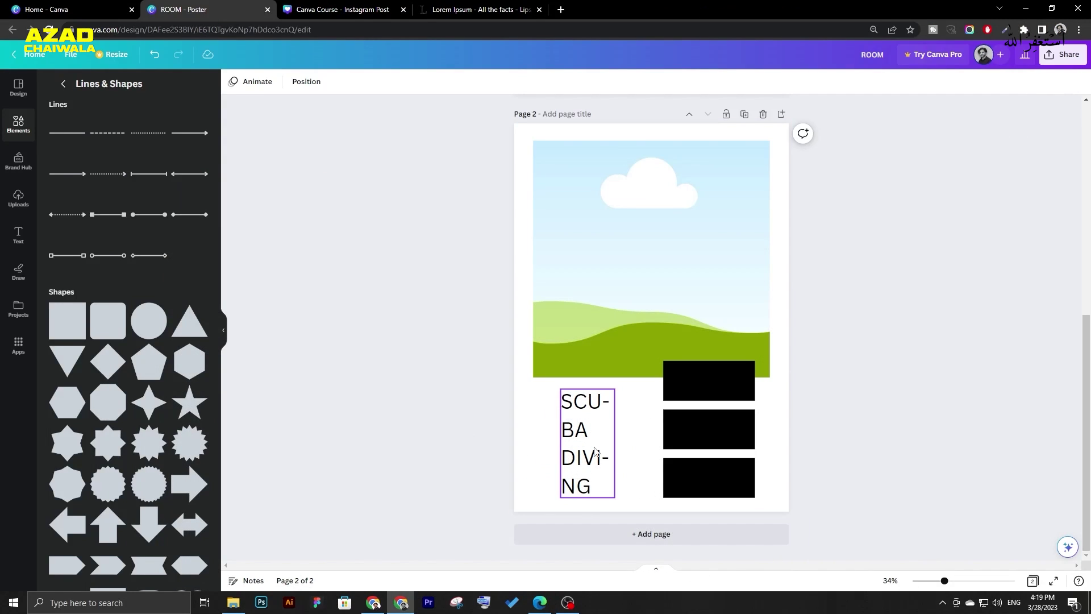
{"action": "left_click_drag", "start_coordinate": [584, 437], "coordinate": [564, 430]}
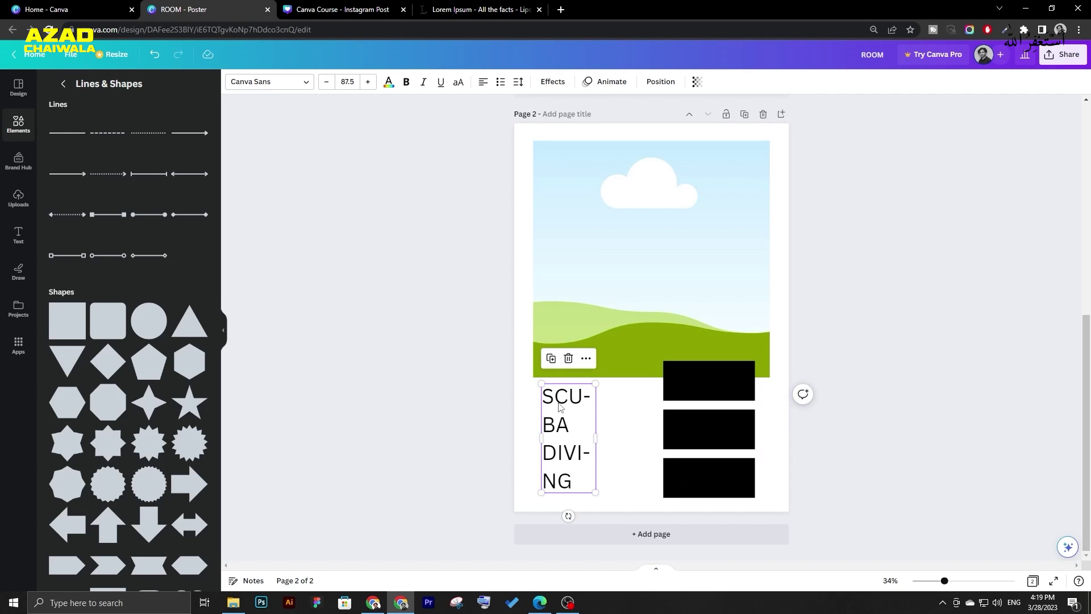
Set the title's letter spacing to 150, and widen and shift its box so the hyphens stay at the line ends.
{"action": "left_click", "coordinate": [518, 82]}
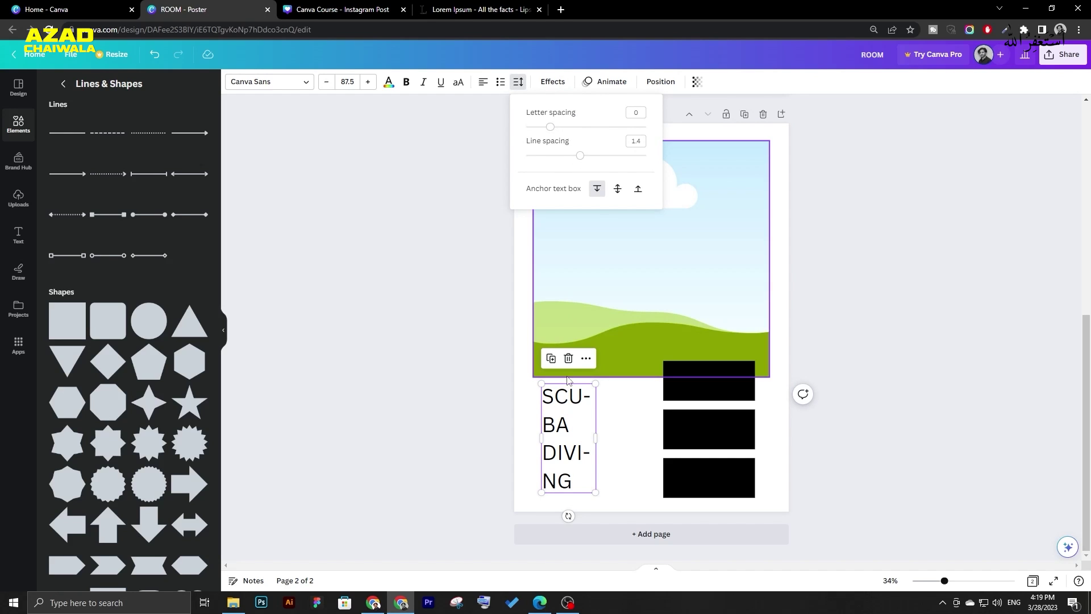
{"action": "left_click_drag", "start_coordinate": [550, 127], "coordinate": [568, 127]}
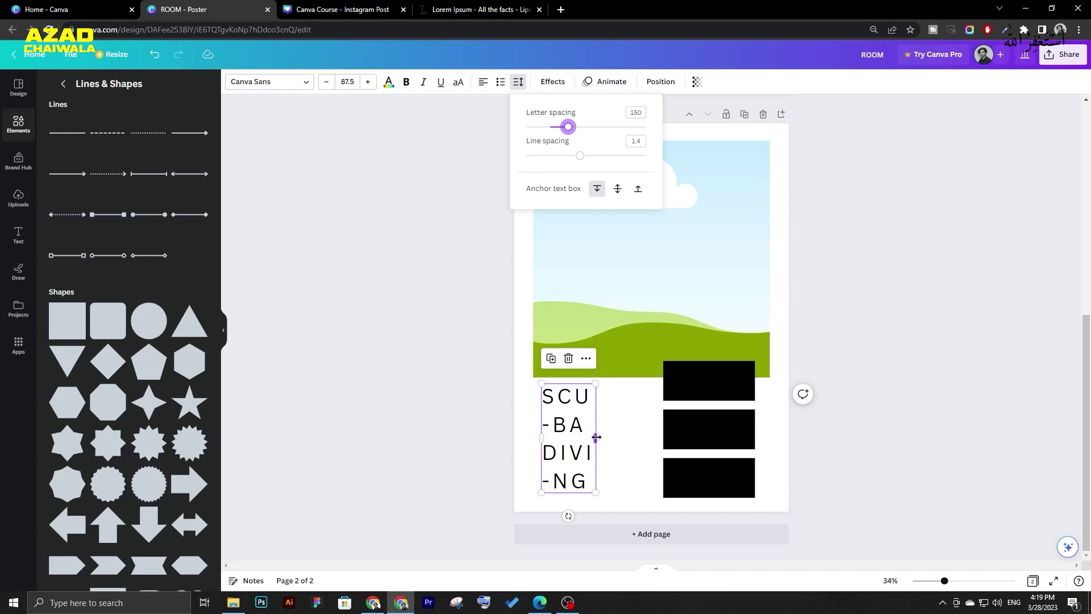
{"action": "left_click_drag", "start_coordinate": [596, 437], "coordinate": [602, 436]}
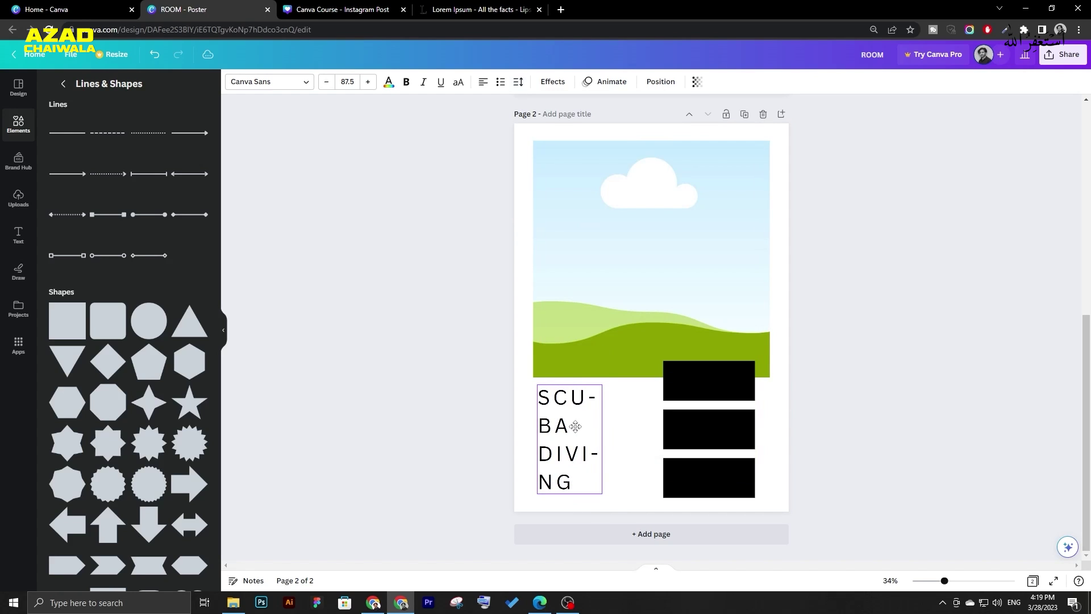
{"action": "left_click", "coordinate": [575, 426]}
Make the SCU-BA DIVI-NG title bold.
{"action": "left_click", "coordinate": [407, 83]}
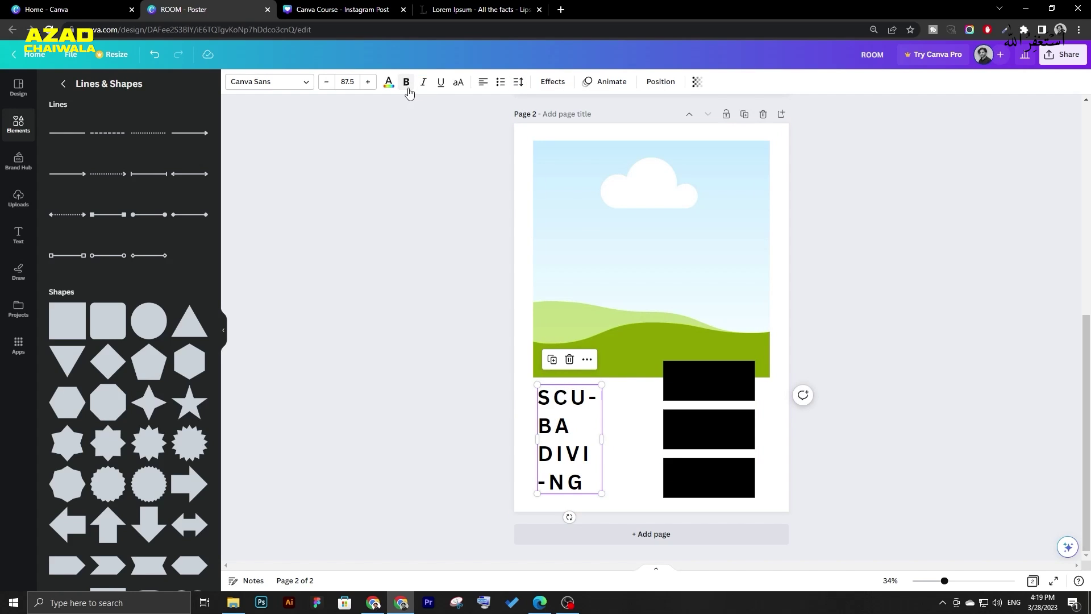
{"action": "left_click", "coordinate": [404, 250]}
{"action": "left_click", "coordinate": [562, 437]}
{"action": "left_click", "coordinate": [449, 361]}
Fill all three black rectangles with solid white.
{"action": "left_click", "coordinate": [701, 380]}
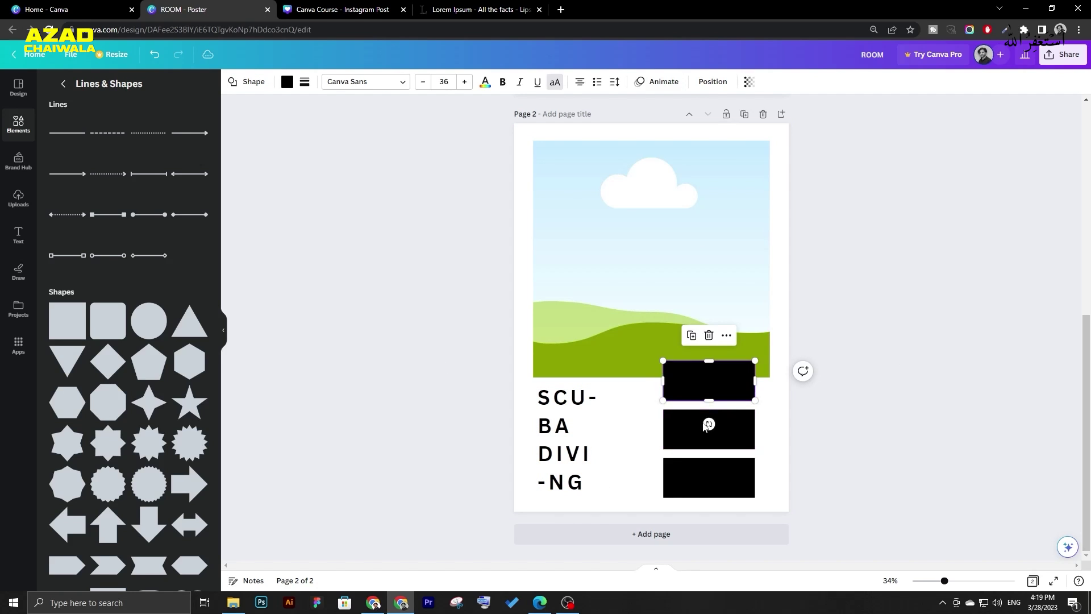
{"action": "left_click", "coordinate": [706, 427], "text": "shift"}
{"action": "left_click", "coordinate": [696, 461], "text": "shift"}
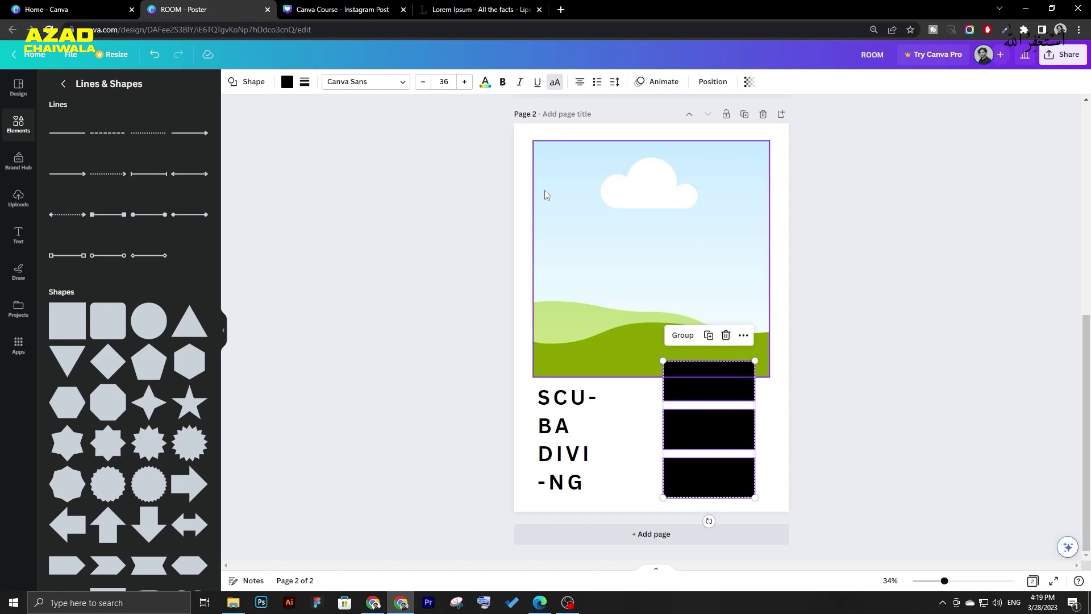
{"action": "left_click", "coordinate": [287, 81]}
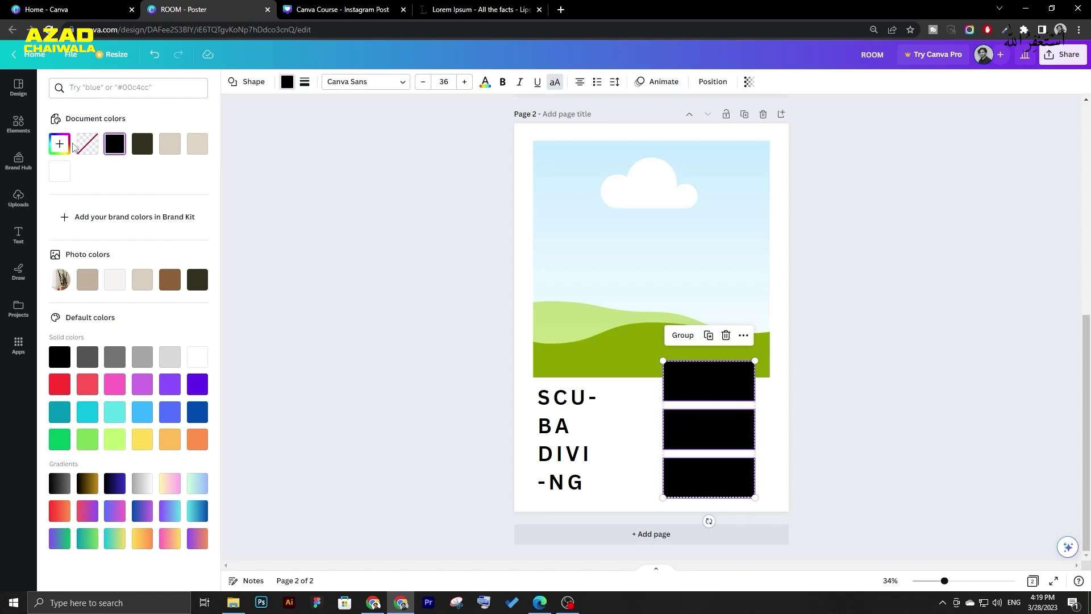
{"action": "left_click", "coordinate": [172, 362]}
{"action": "left_click", "coordinate": [190, 361]}
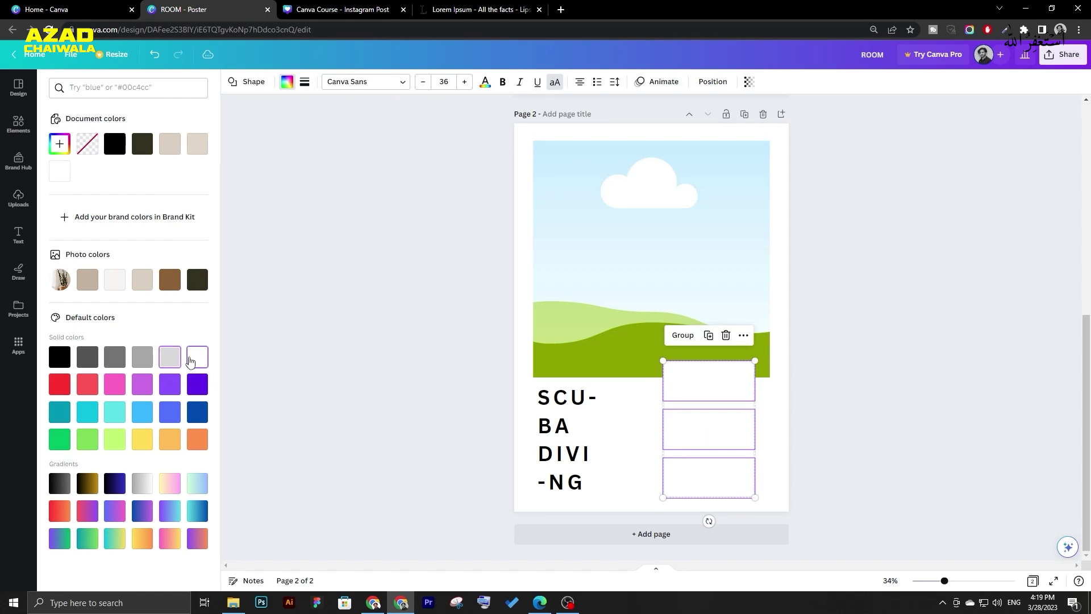
{"action": "left_click", "coordinate": [315, 337]}
Set the second page's background to the light grey #DDDDDD.
{"action": "left_click", "coordinate": [698, 381]}
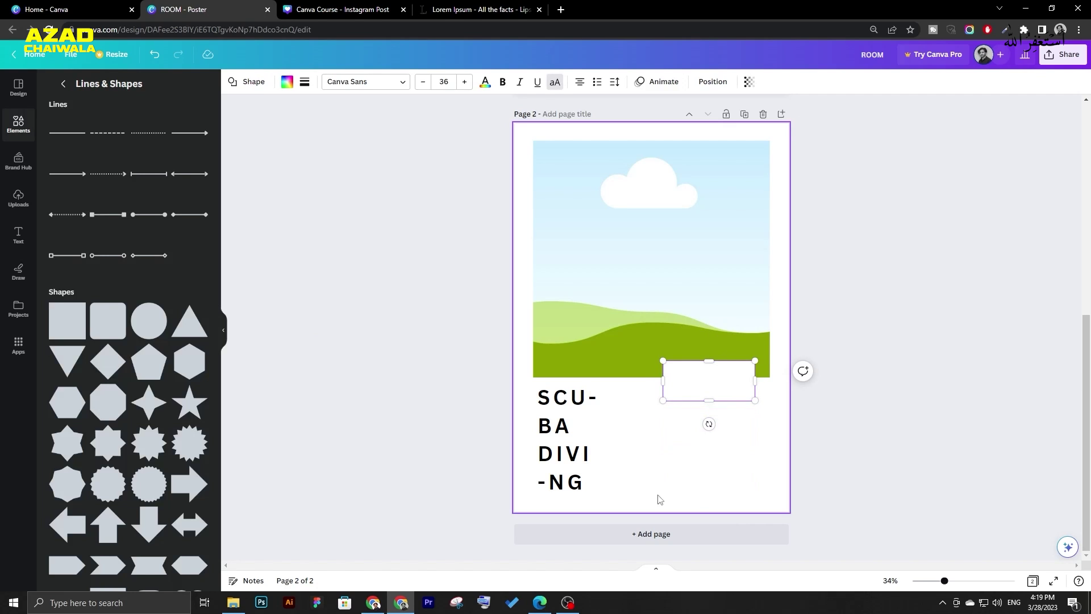
{"action": "left_click", "coordinate": [529, 128]}
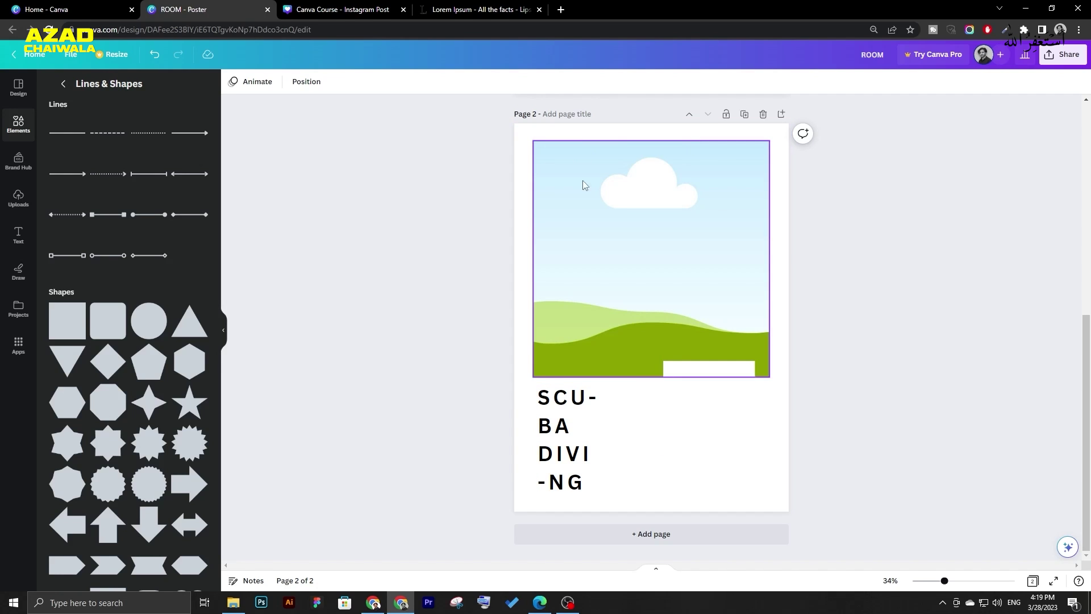
{"action": "left_click", "coordinate": [523, 130]}
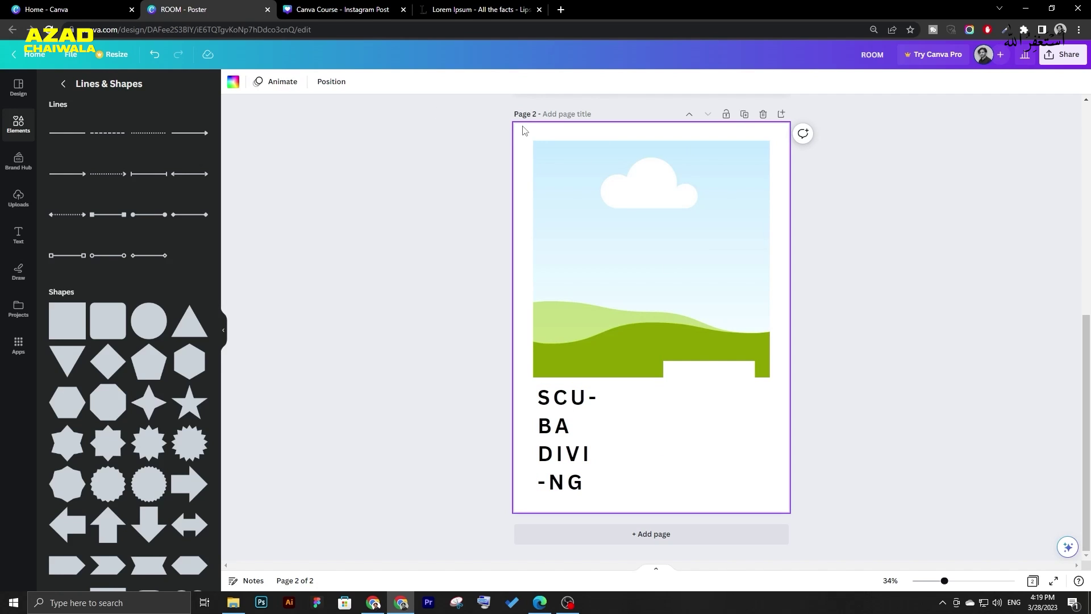
{"action": "left_click", "coordinate": [234, 82]}
{"action": "left_click", "coordinate": [60, 143]}
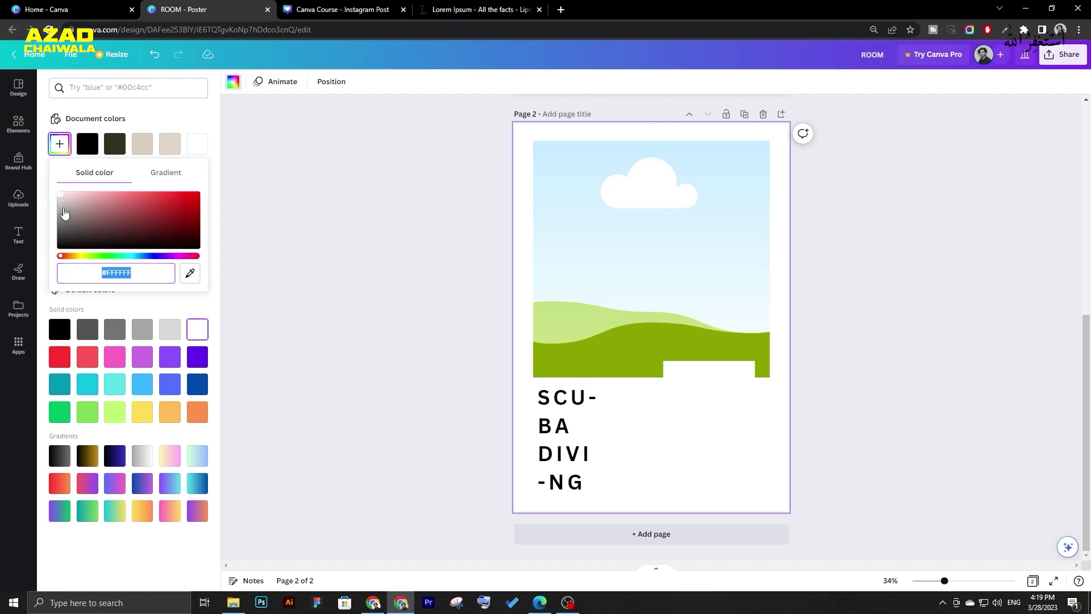
{"action": "left_click_drag", "start_coordinate": [63, 213], "coordinate": [47, 203]}
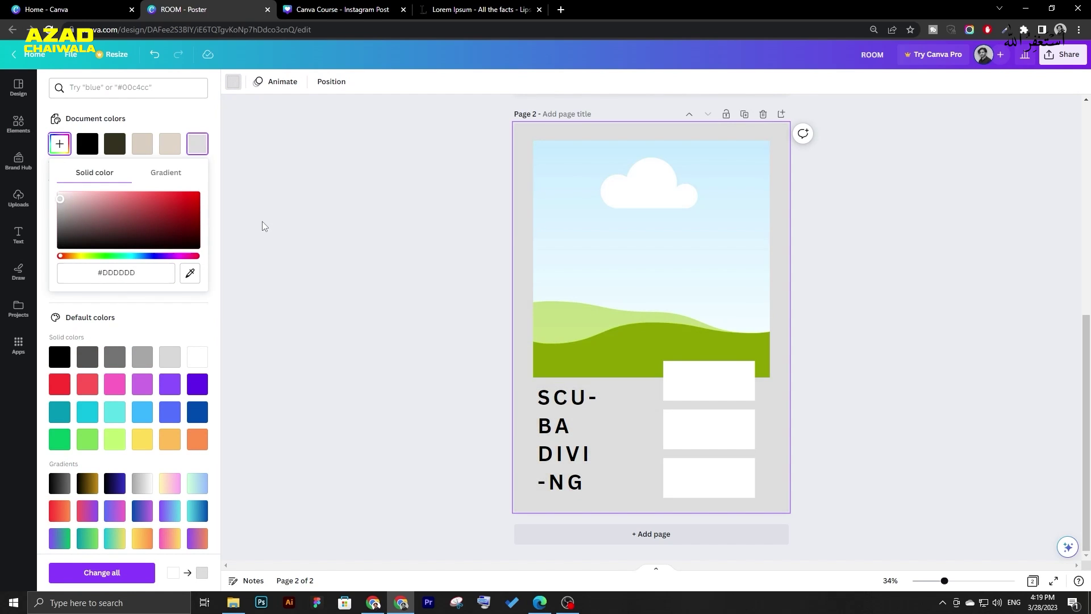
{"action": "left_click", "coordinate": [390, 211]}
Search the photo elements for SEA and place the rippling turquoise water photo in the square frame.
{"action": "left_click", "coordinate": [585, 251]}
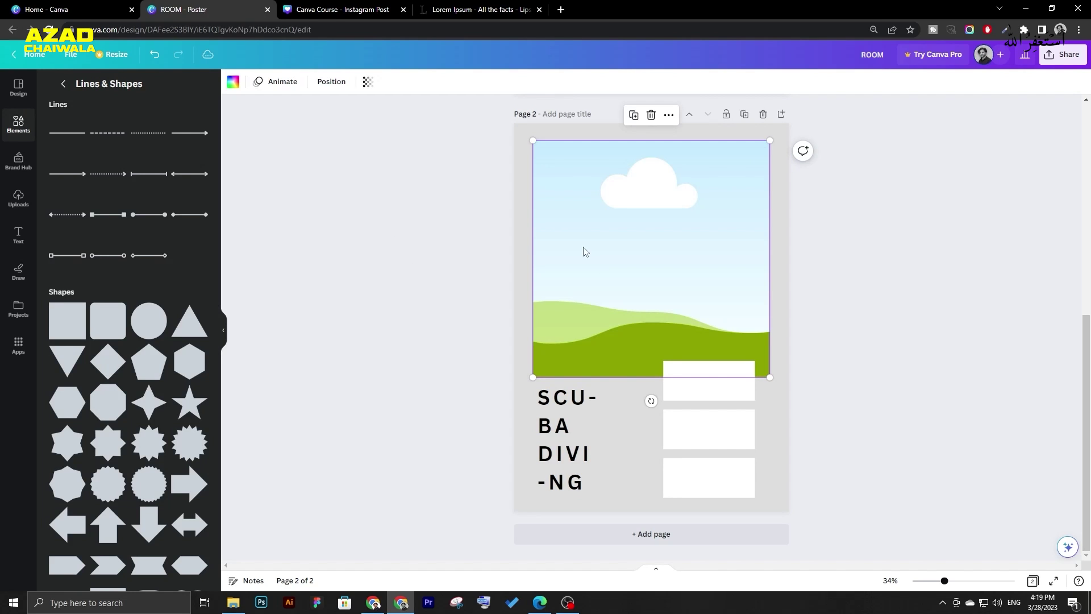
{"action": "left_click", "coordinate": [18, 125]}
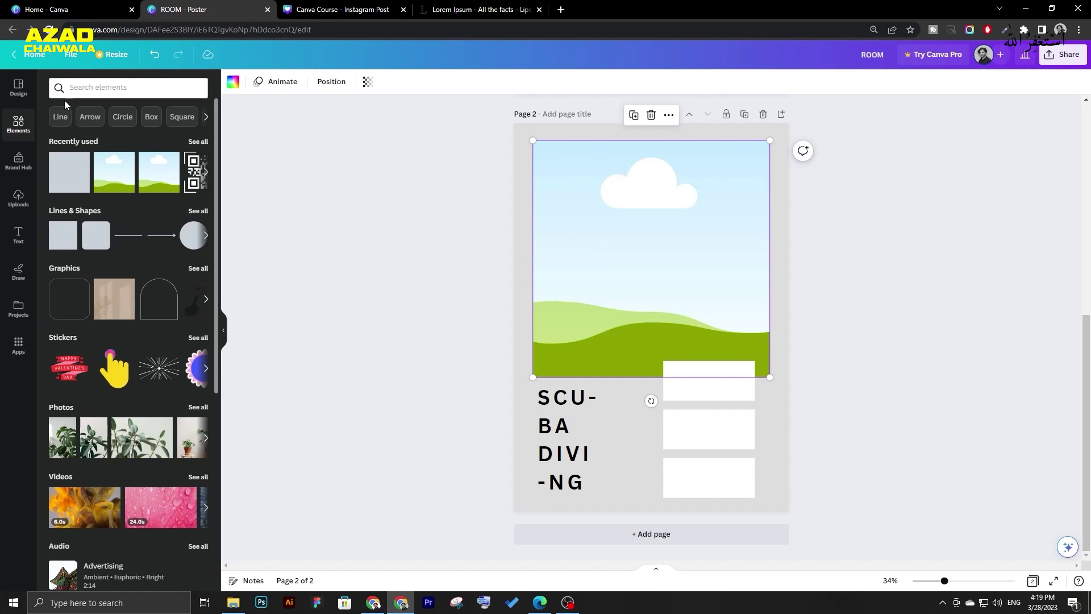
{"action": "left_click", "coordinate": [91, 88]}
{"action": "type", "text": "SEA"}
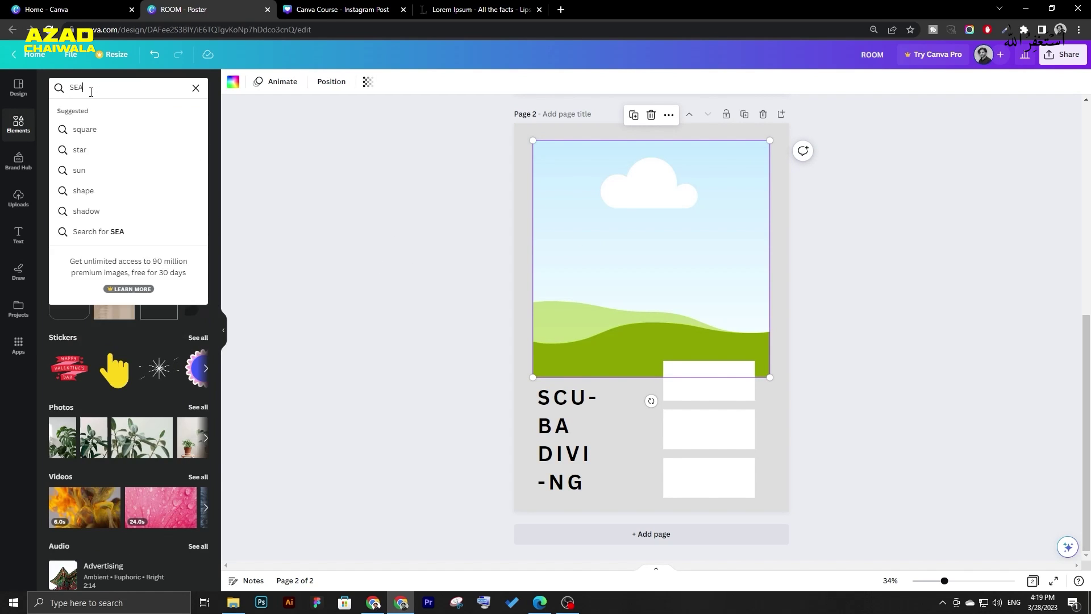
{"action": "key", "text": "Return"}
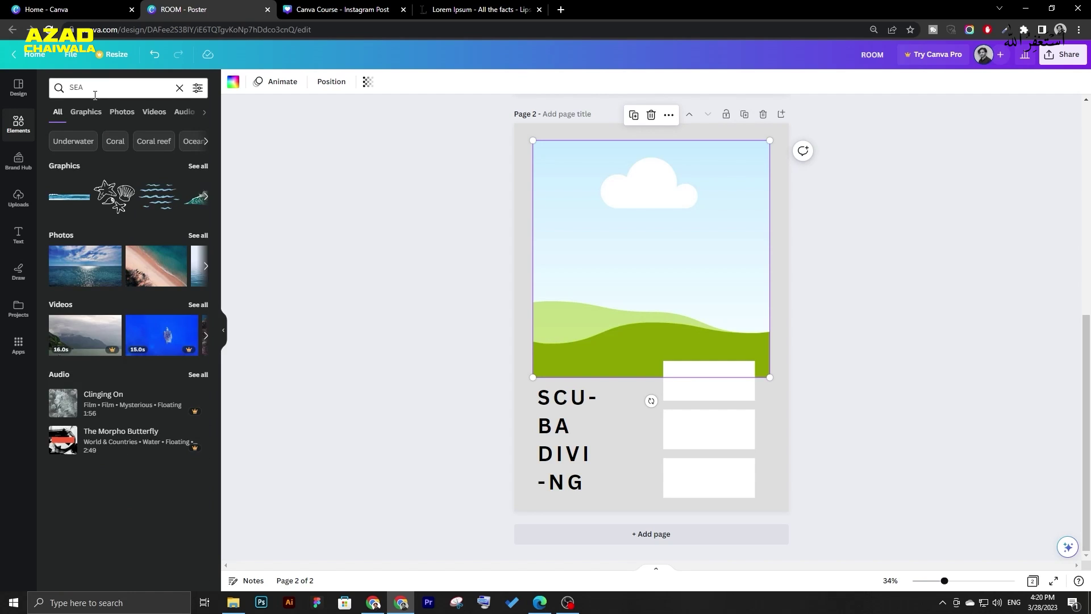
{"action": "left_click", "coordinate": [121, 112]}
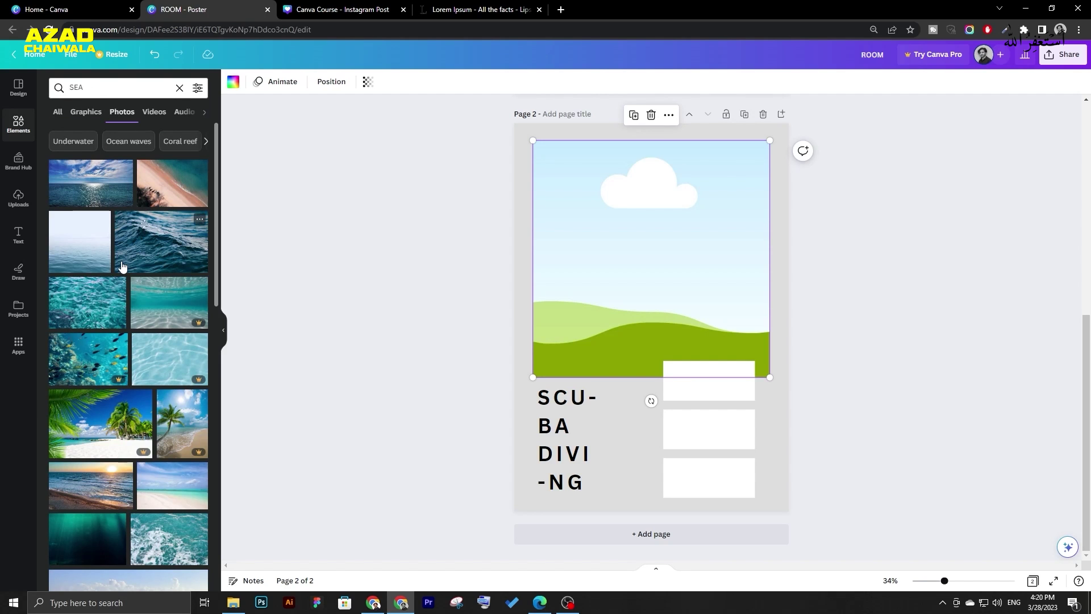
{"action": "left_click_drag", "start_coordinate": [93, 299], "coordinate": [620, 232]}
{"action": "left_click", "coordinate": [864, 253]}
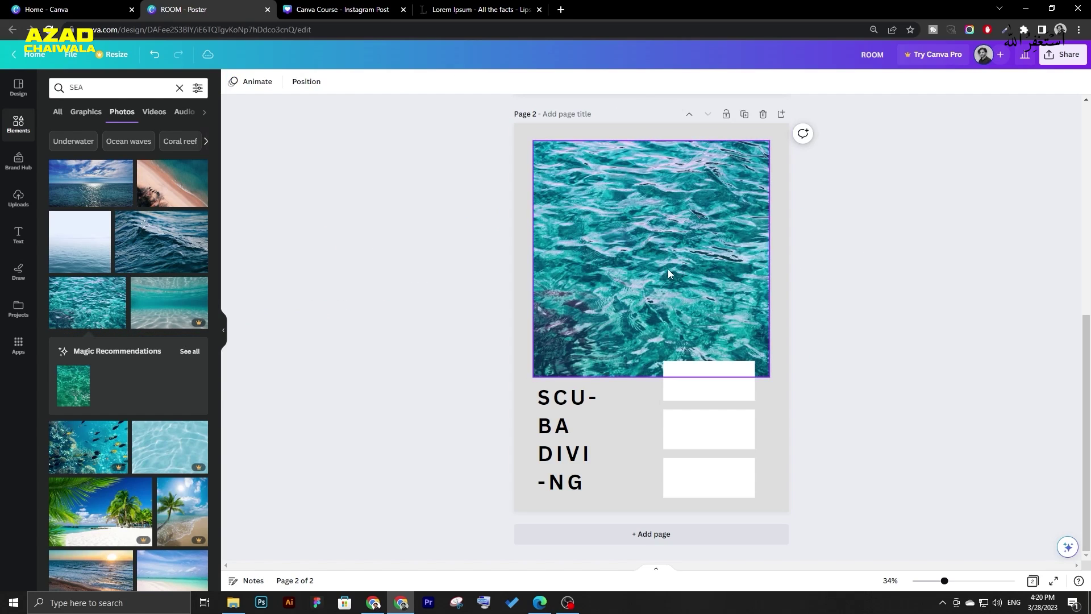
Add the text "Lorem Ipsum is simply dummy text of the printing and typesetting industry." and move it onto the top white rectangle.
{"action": "left_click", "coordinate": [401, 602]}
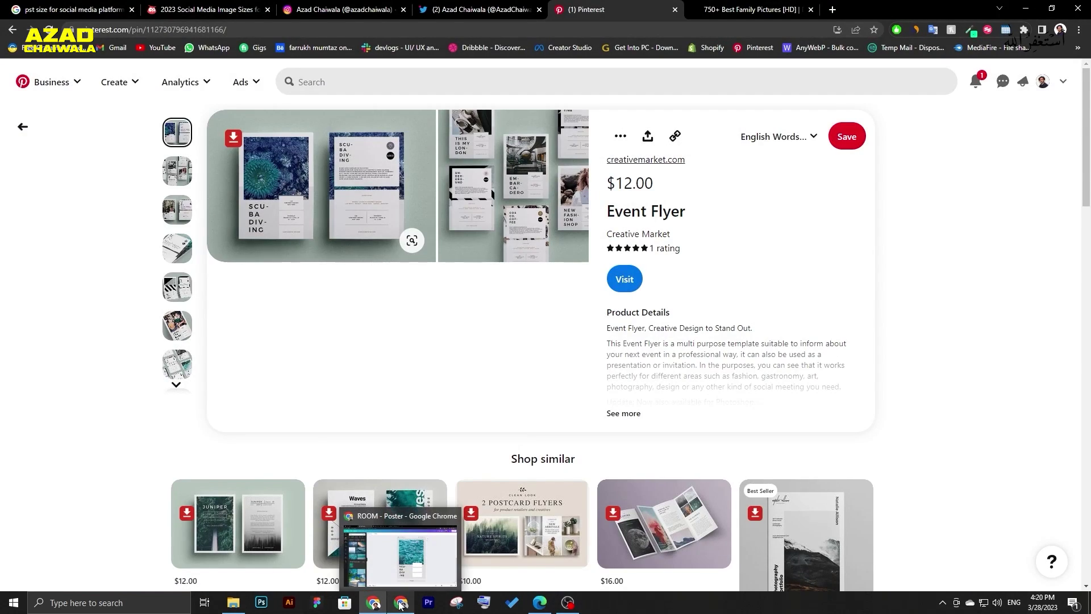
{"action": "left_click", "coordinate": [401, 543]}
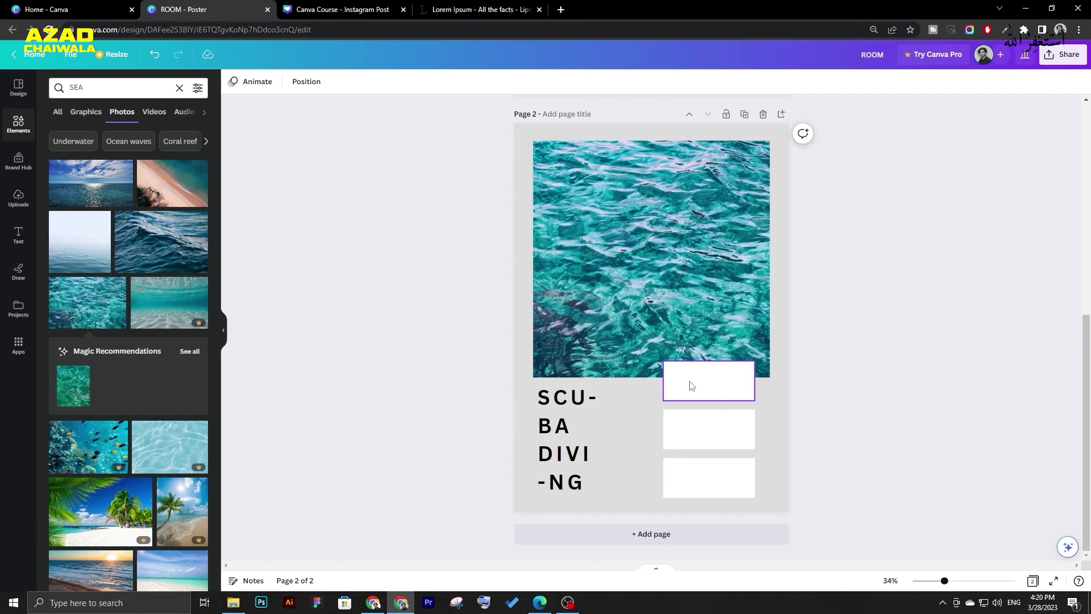
{"action": "scroll", "coordinate": [710, 380], "scroll_direction": "up", "scroll_amount": 3}
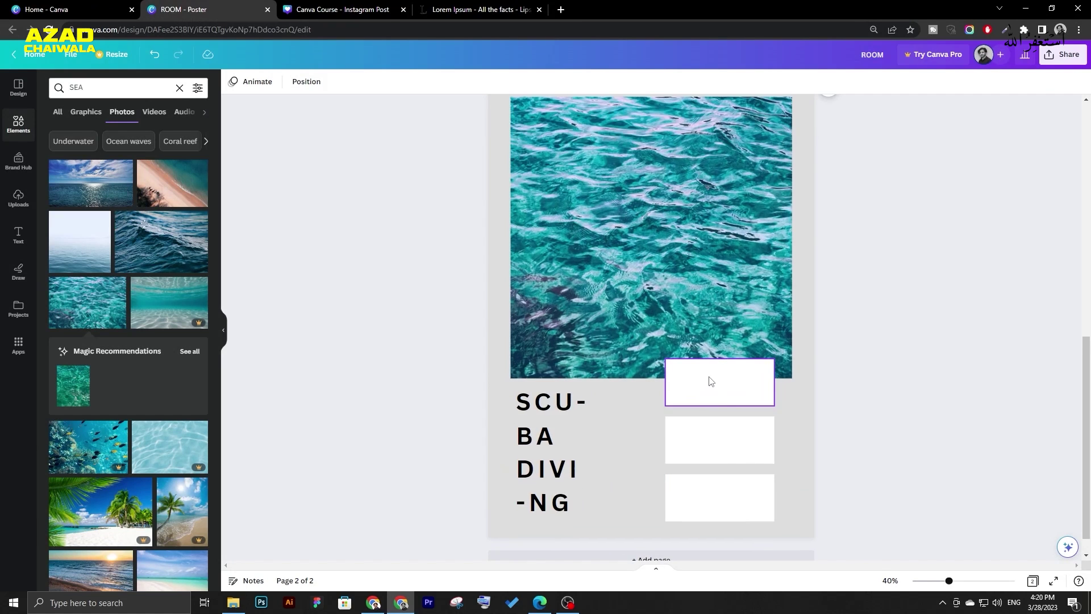
{"action": "key", "text": "t"}
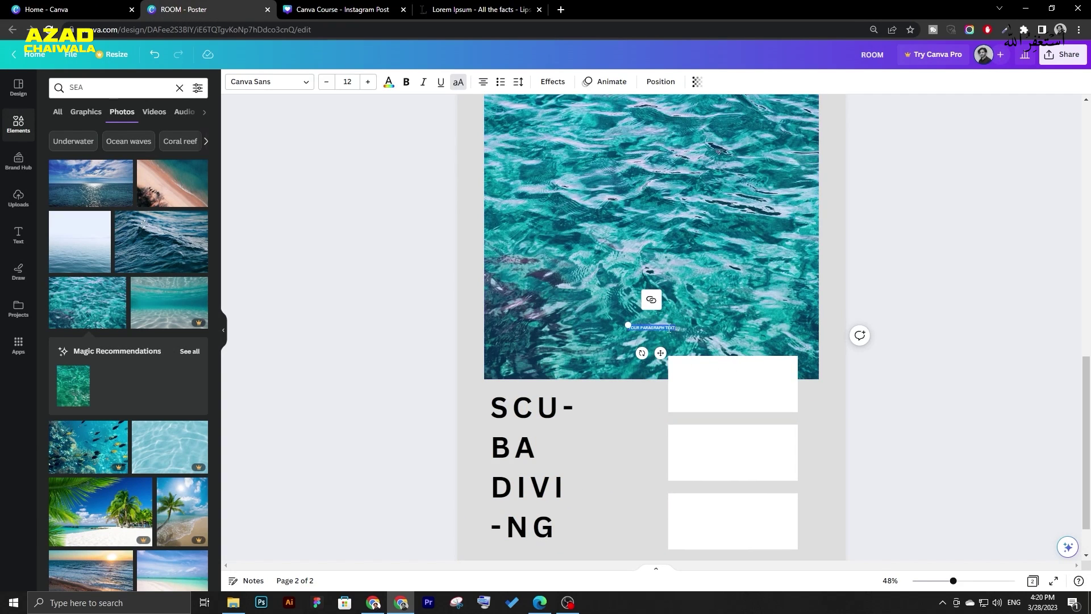
{"action": "type", "text": "Lorem Ipsum is simply dummy text of the printing and typesetting industry."}
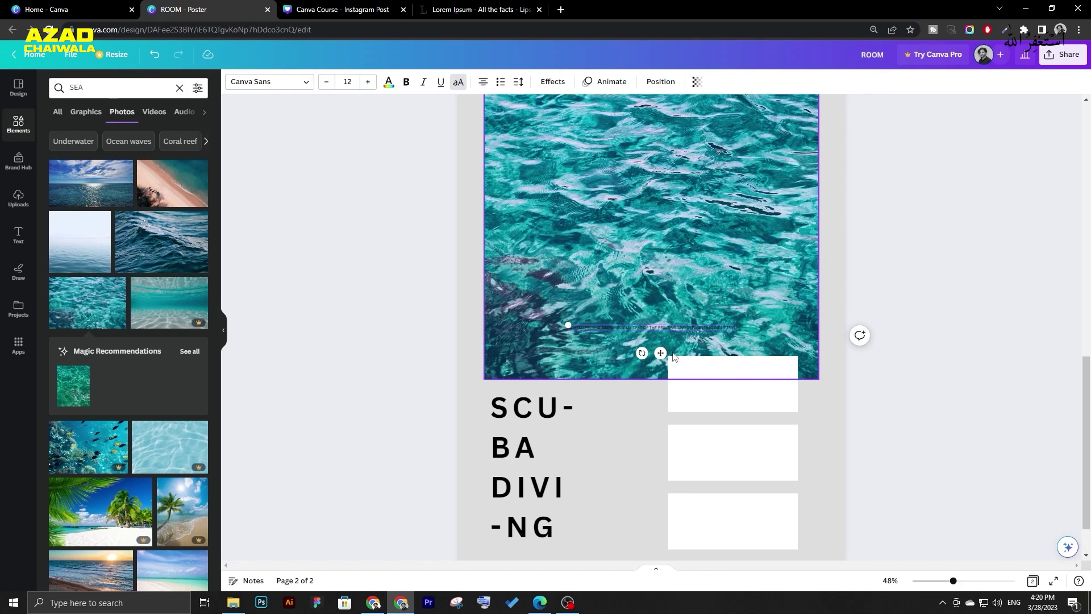
{"action": "left_click_drag", "start_coordinate": [663, 331], "coordinate": [783, 382]}
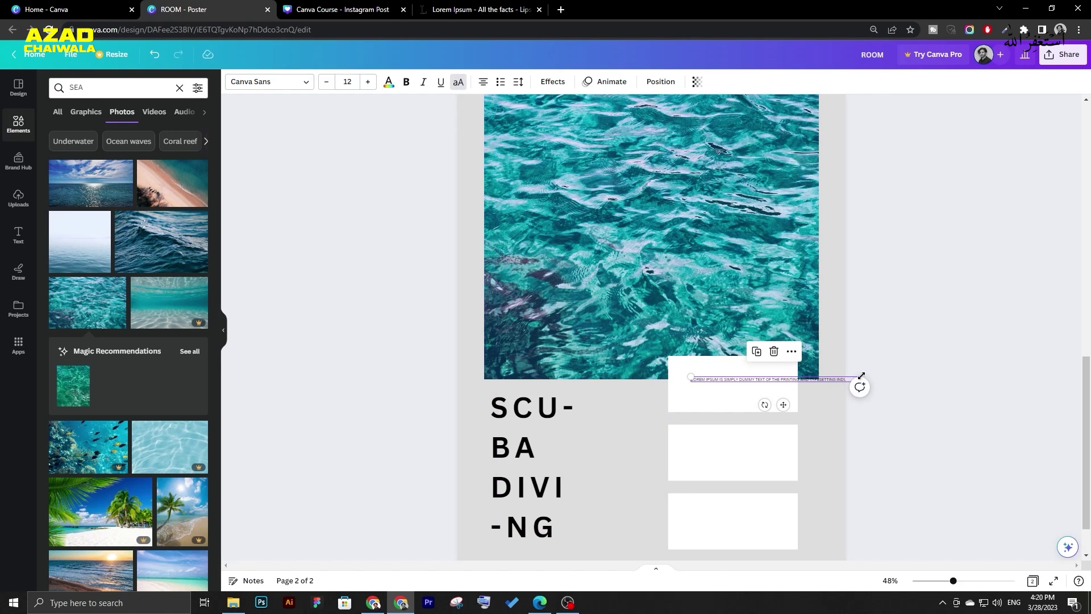
Narrow the Lorem Ipsum text box to about 9.6 wide so it wraps onto two lines inside the top white rectangle.
{"action": "scroll", "coordinate": [811, 373], "scroll_direction": "up", "scroll_amount": 5}
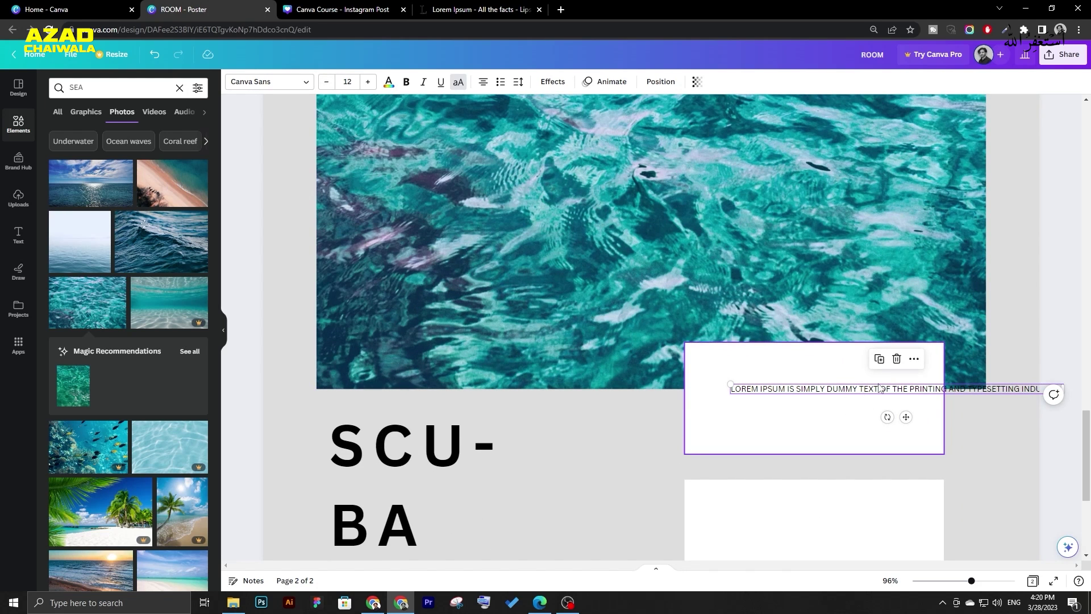
{"action": "left_click_drag", "start_coordinate": [1066, 387], "coordinate": [907, 391]}
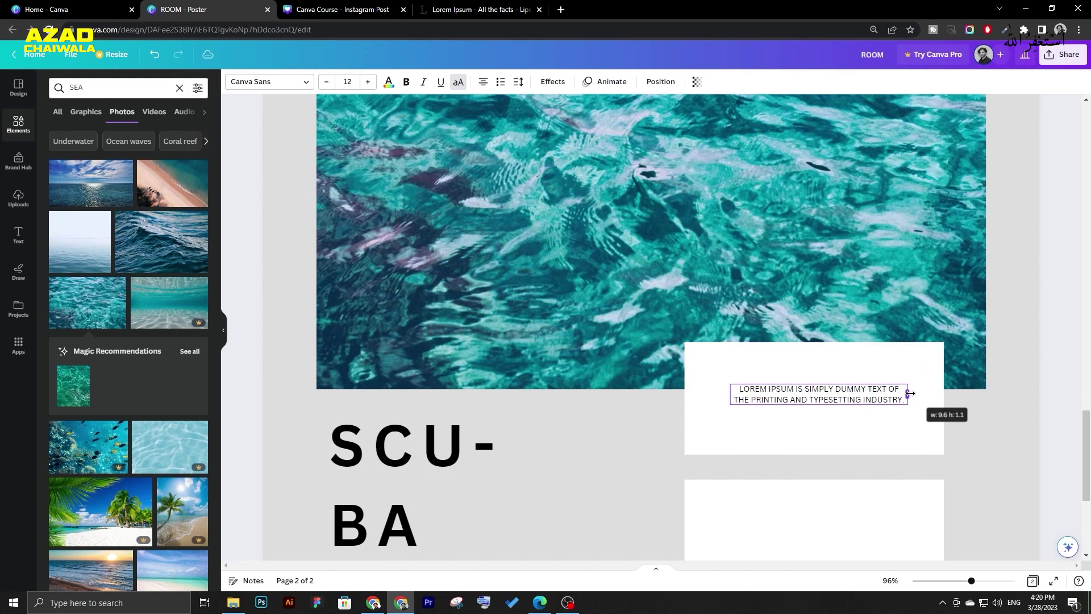
{"action": "left_click", "coordinate": [966, 427]}
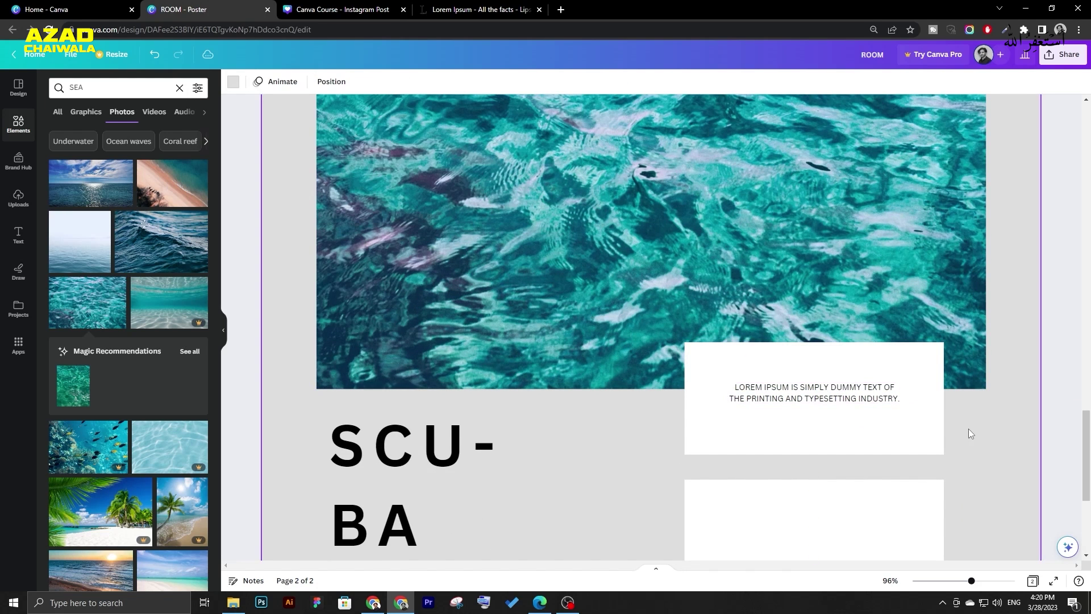
Duplicate the two-line Lorem Ipsum text into the middle and bottom white rectangles, centring each copy in its rectangle.
{"action": "scroll", "coordinate": [948, 418], "scroll_direction": "down", "scroll_amount": 3}
{"action": "left_click_drag", "start_coordinate": [841, 225], "coordinate": [838, 367]}
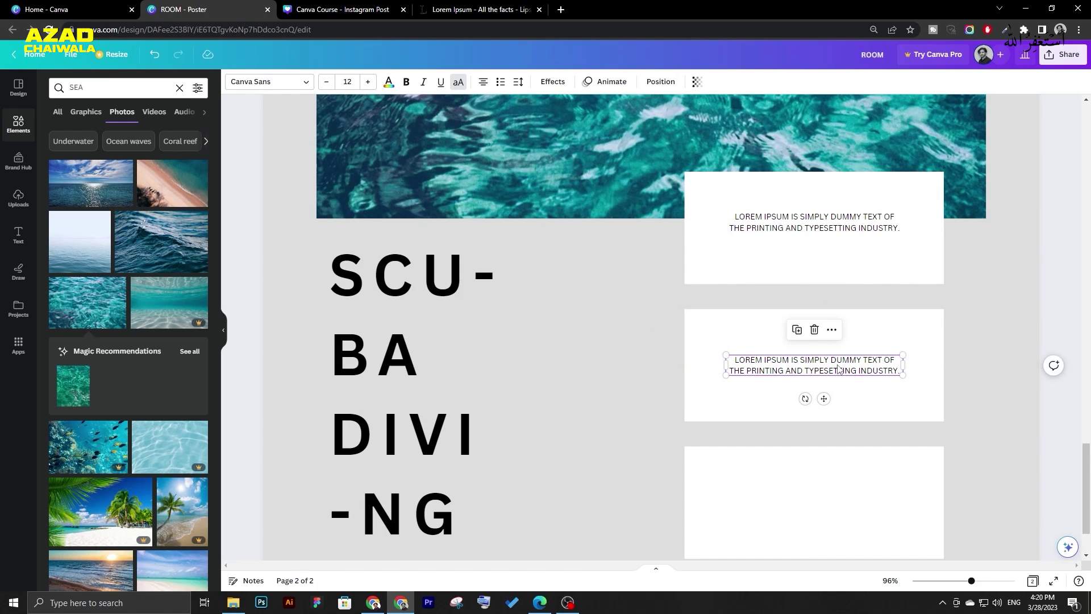
{"action": "key", "text": "ctrl+d"}
{"action": "scroll", "coordinate": [838, 369], "scroll_direction": "down", "scroll_amount": 2}
{"action": "left_click_drag", "start_coordinate": [838, 420], "coordinate": [837, 418]}
{"action": "left_click", "coordinate": [952, 406]}
{"action": "left_click", "coordinate": [918, 416]}
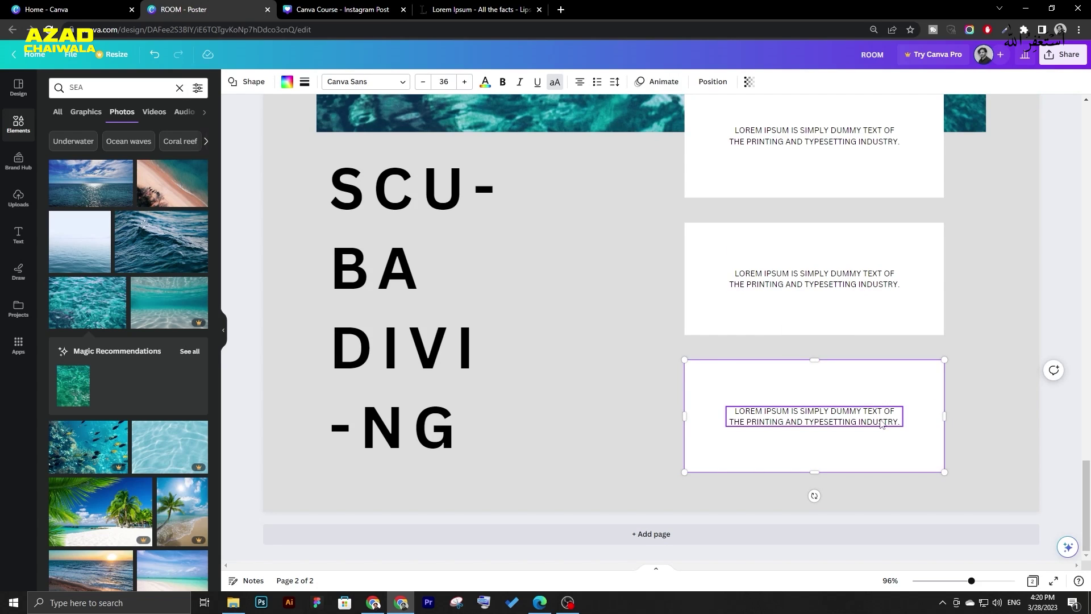
{"action": "left_click", "coordinate": [648, 339]}
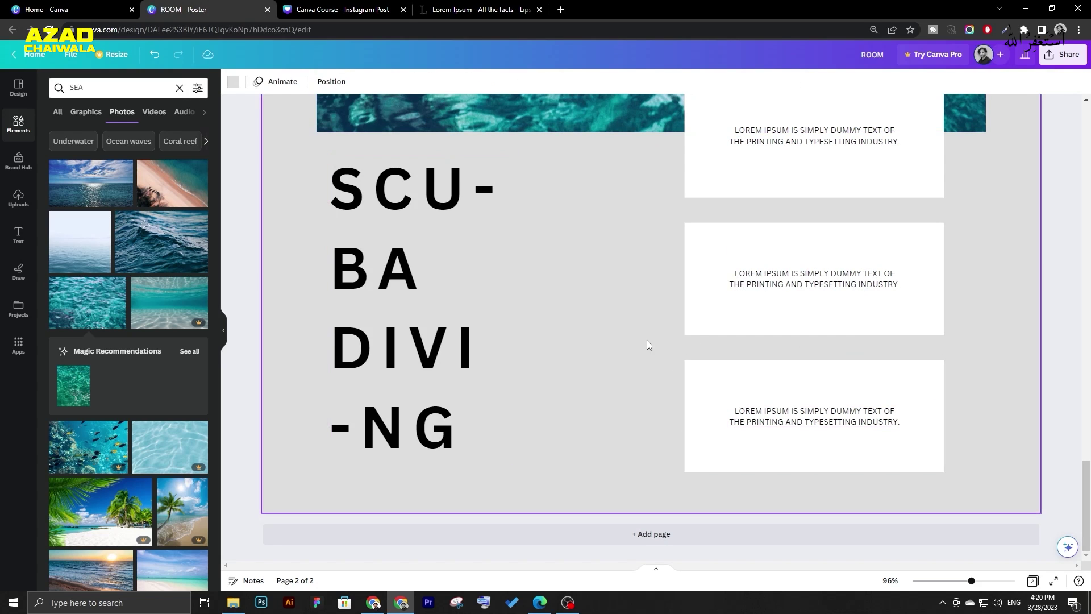
Align the Lorem Ipsum text to the vertical middle of its white rectangle in all three blocks.
{"action": "left_click", "coordinate": [717, 436]}
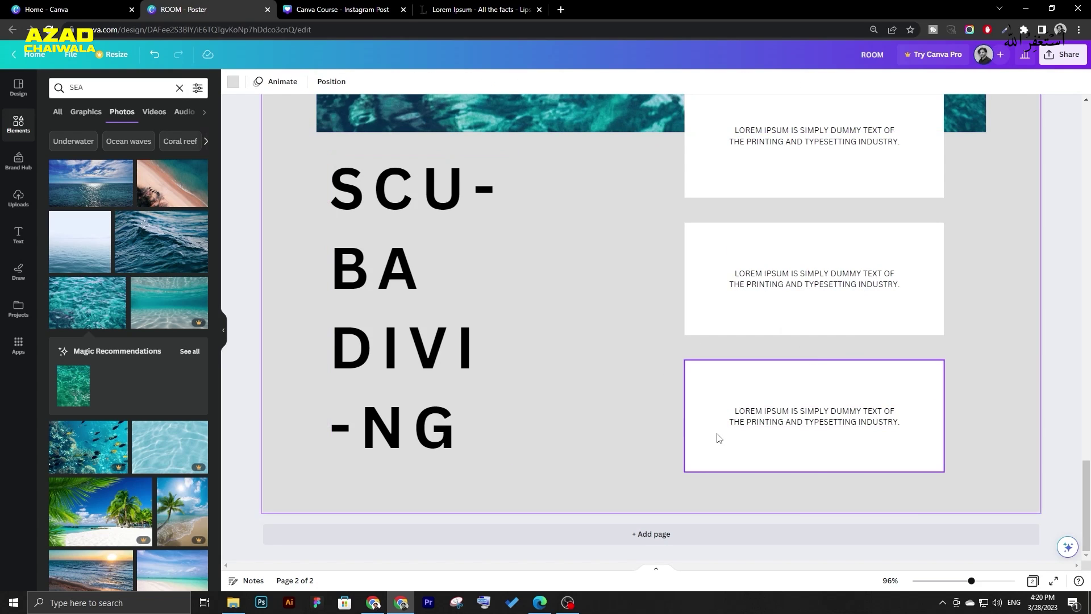
{"action": "left_click", "coordinate": [746, 419], "text": "shift"}
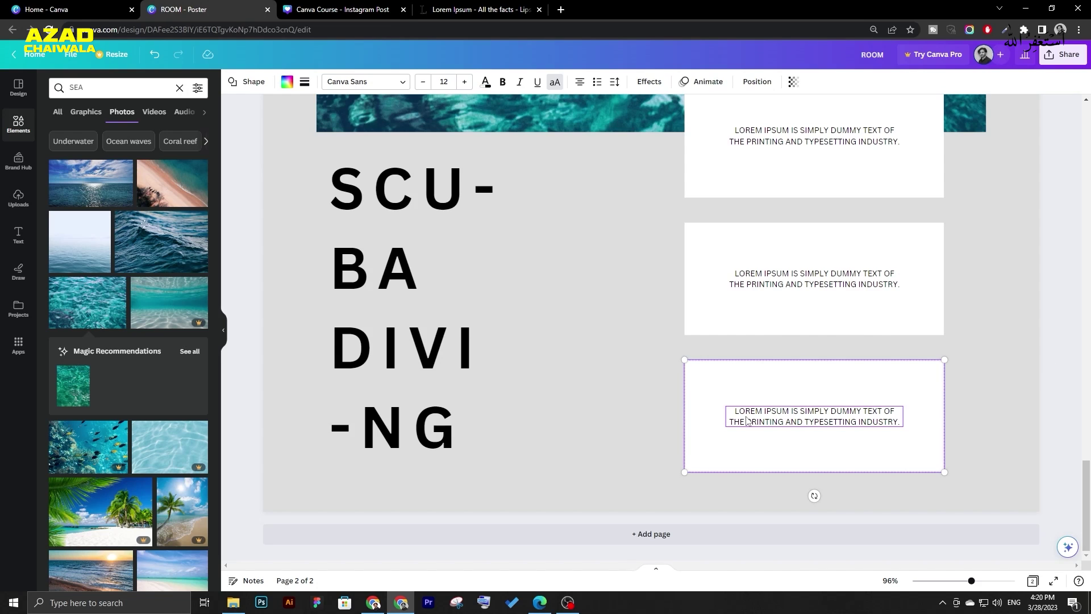
{"action": "left_click", "coordinate": [753, 83]}
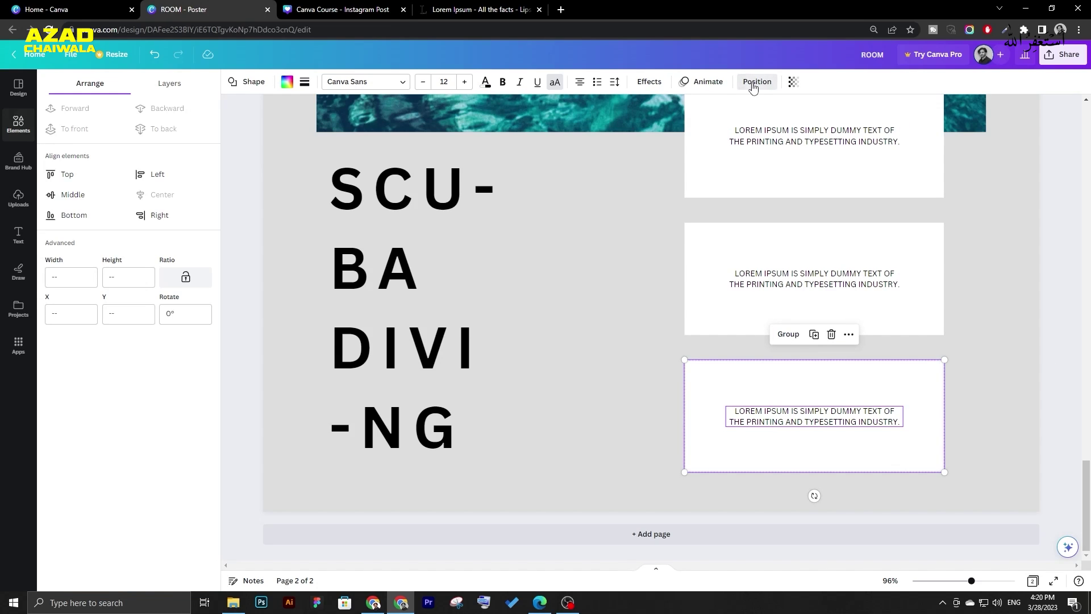
{"action": "left_click", "coordinate": [84, 194]}
{"action": "left_click", "coordinate": [756, 284]}
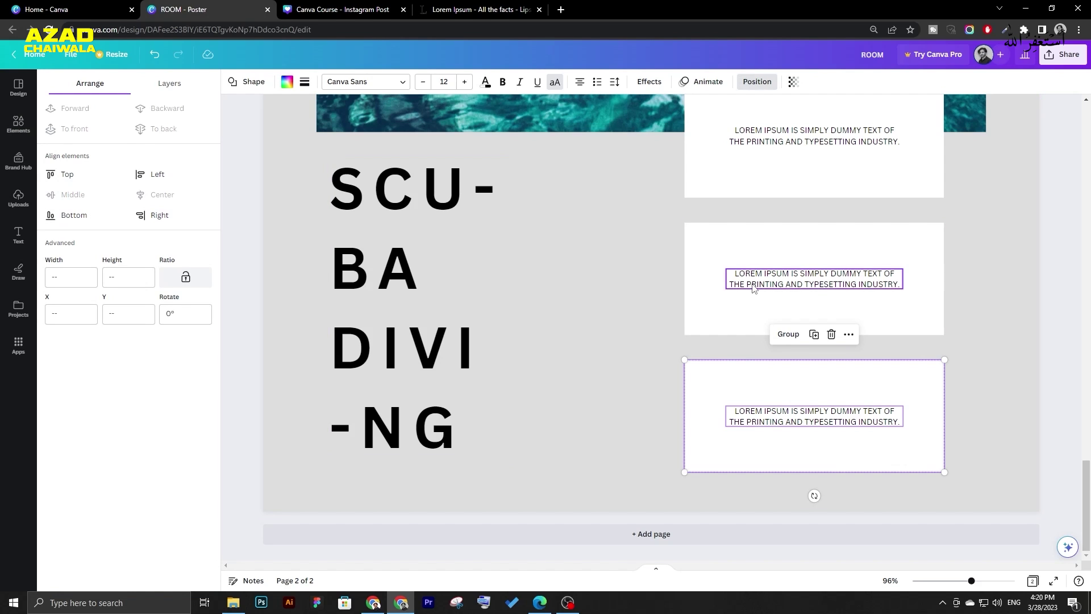
{"action": "left_click", "coordinate": [709, 314], "text": "shift"}
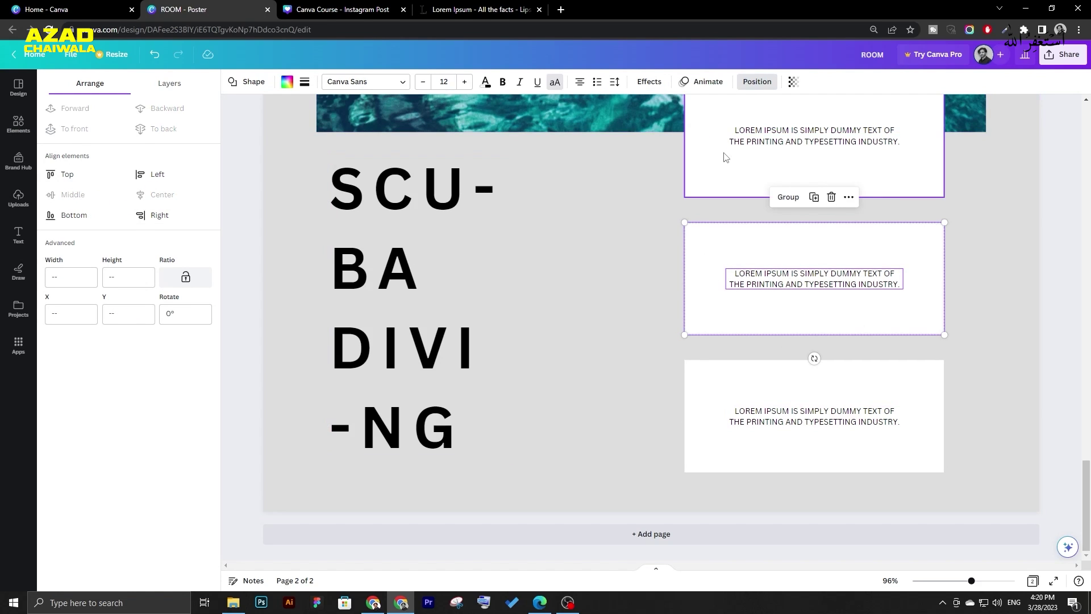
{"action": "left_click", "coordinate": [813, 165]}
{"action": "left_click", "coordinate": [58, 203]}
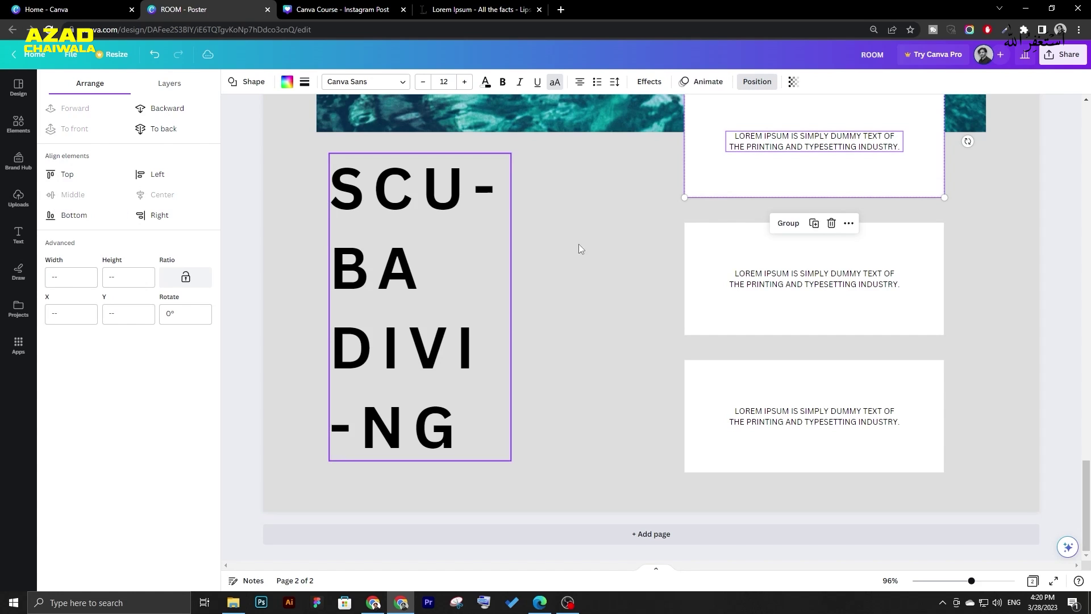
{"action": "left_click", "coordinate": [578, 244]}
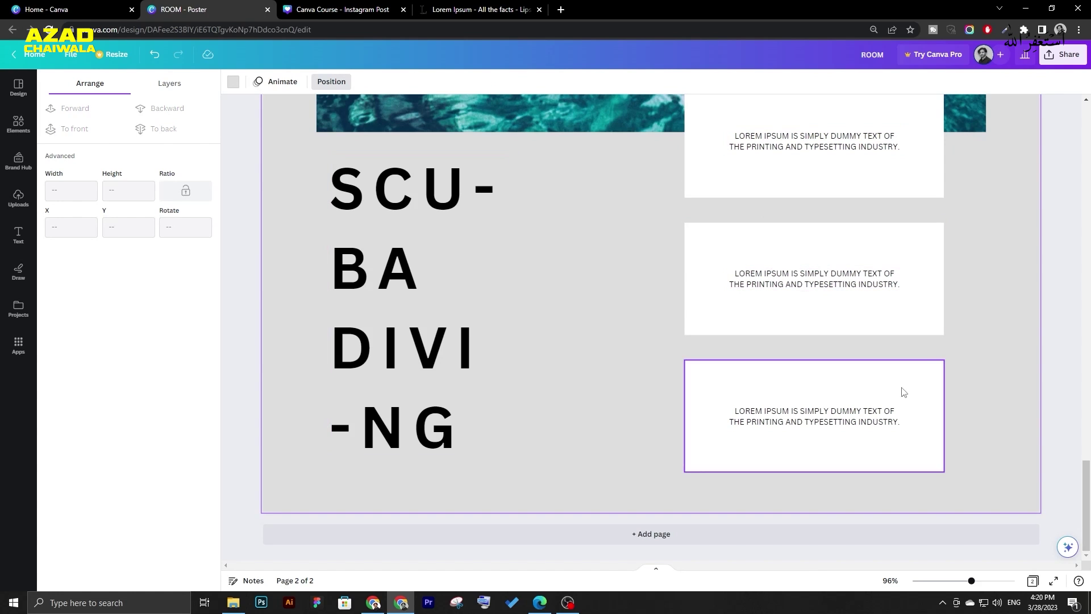
{"action": "left_click", "coordinate": [1053, 349]}
Move the middle and bottom white blocks up with their texts to make the gaps between the three blocks narrower and even.
{"action": "scroll", "coordinate": [895, 342], "scroll_direction": "down", "scroll_amount": 4}
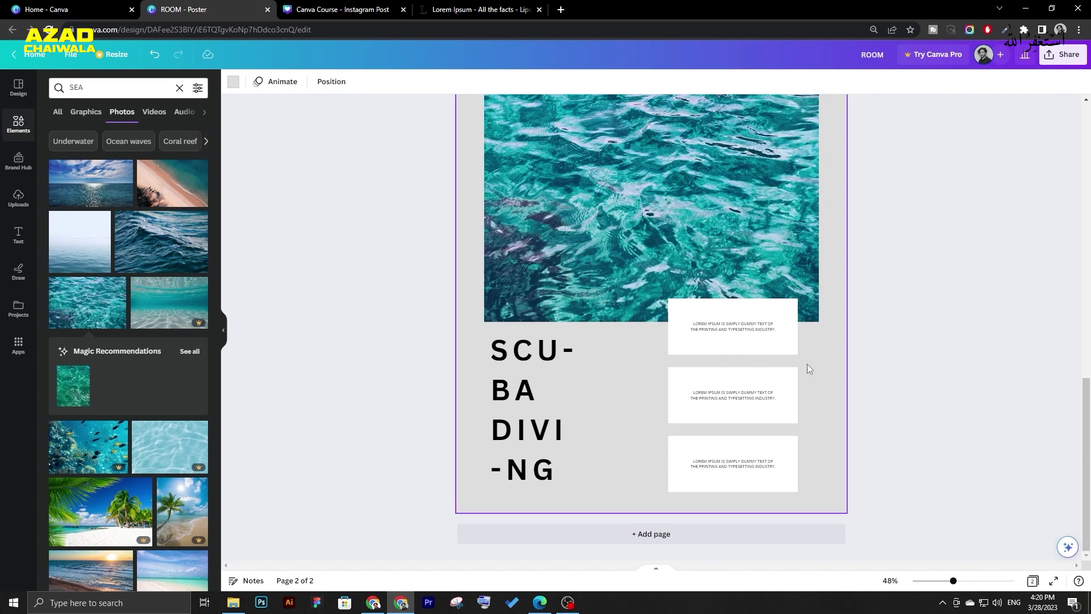
{"action": "left_click", "coordinate": [766, 396]}
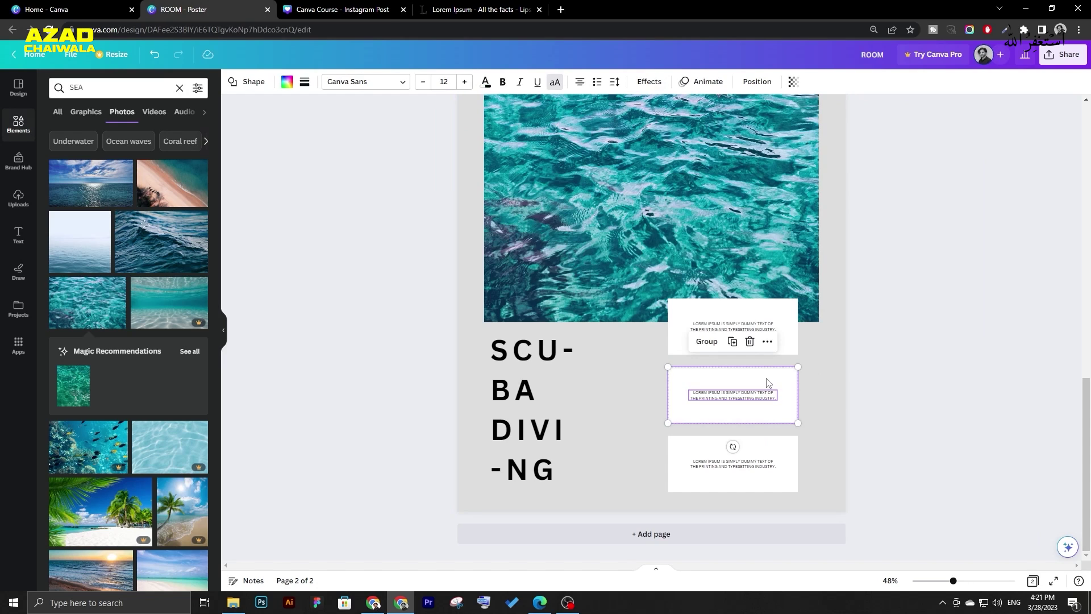
{"action": "left_click_drag", "start_coordinate": [765, 396], "coordinate": [767, 372]}
{"action": "left_click", "coordinate": [778, 445]}
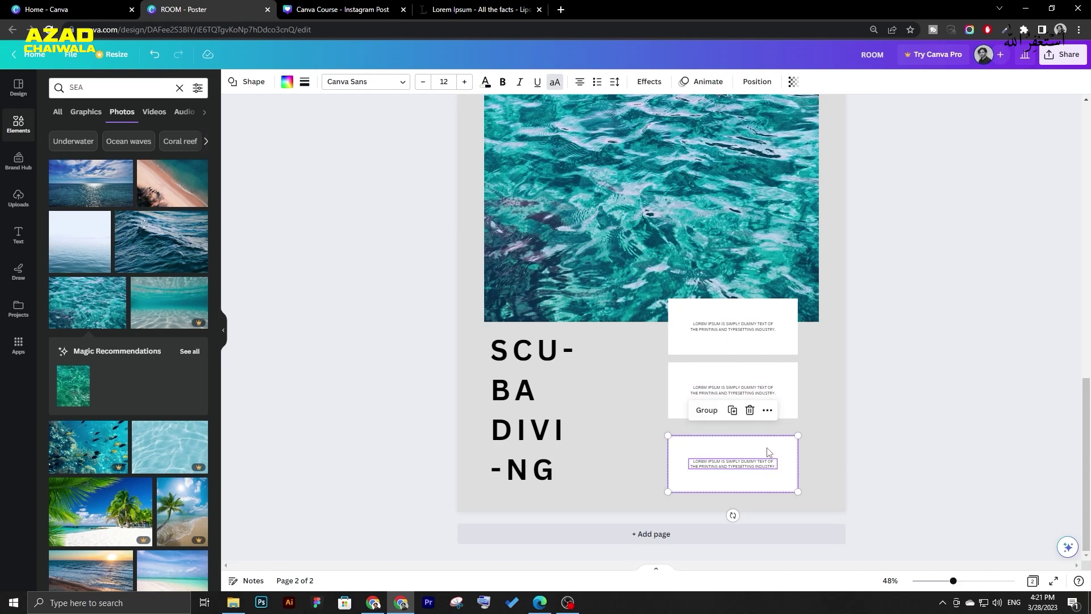
{"action": "left_click_drag", "start_coordinate": [765, 451], "coordinate": [768, 440]}
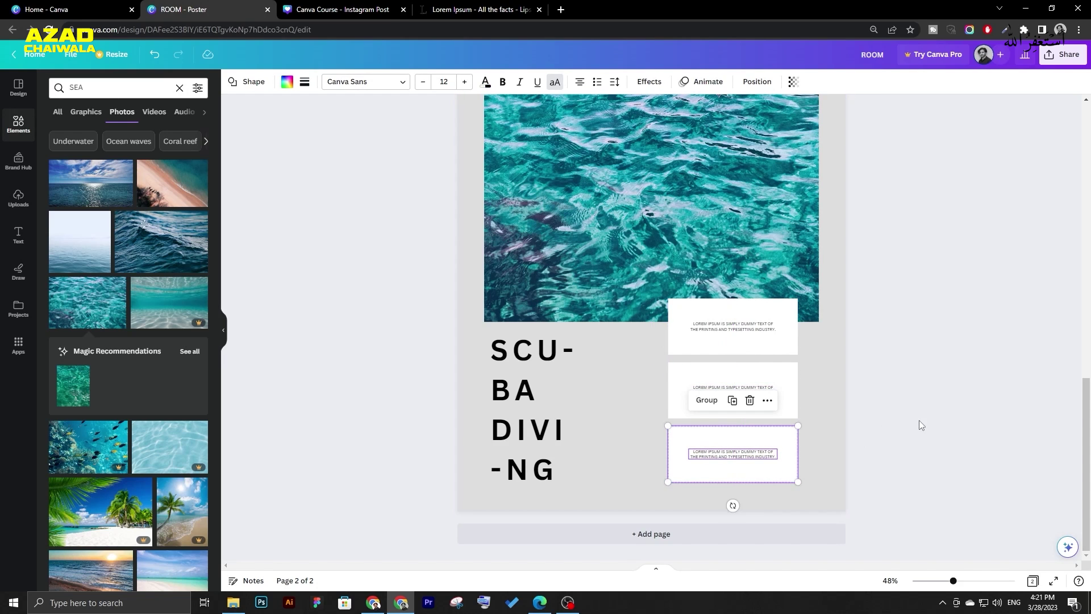
{"action": "left_click", "coordinate": [920, 421]}
Try to shift the three white text blocks slightly down together.
{"action": "left_click", "coordinate": [779, 354]}
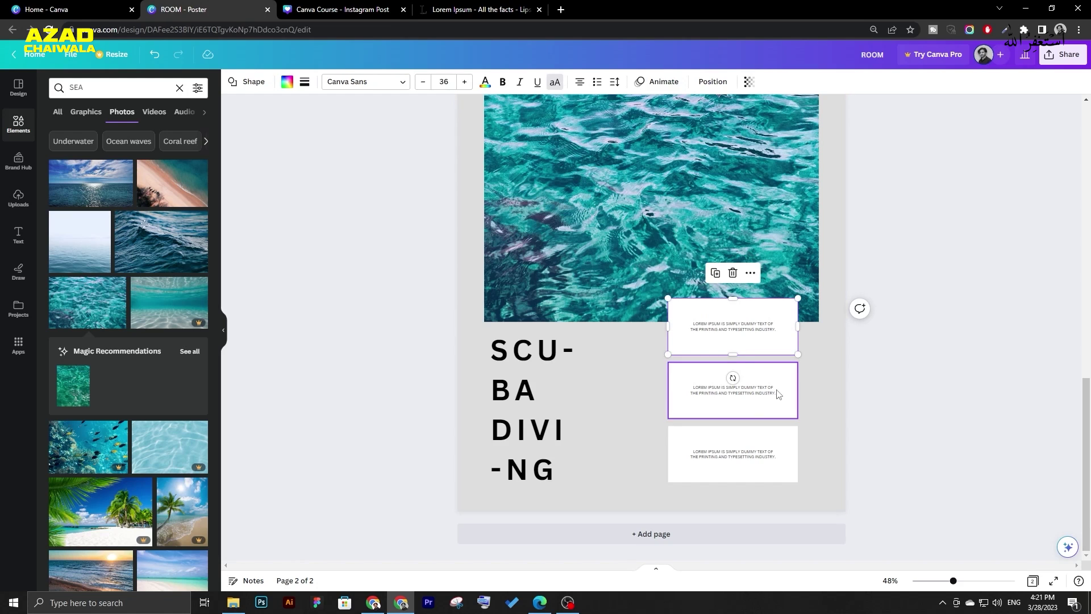
{"action": "left_click", "coordinate": [782, 311]}
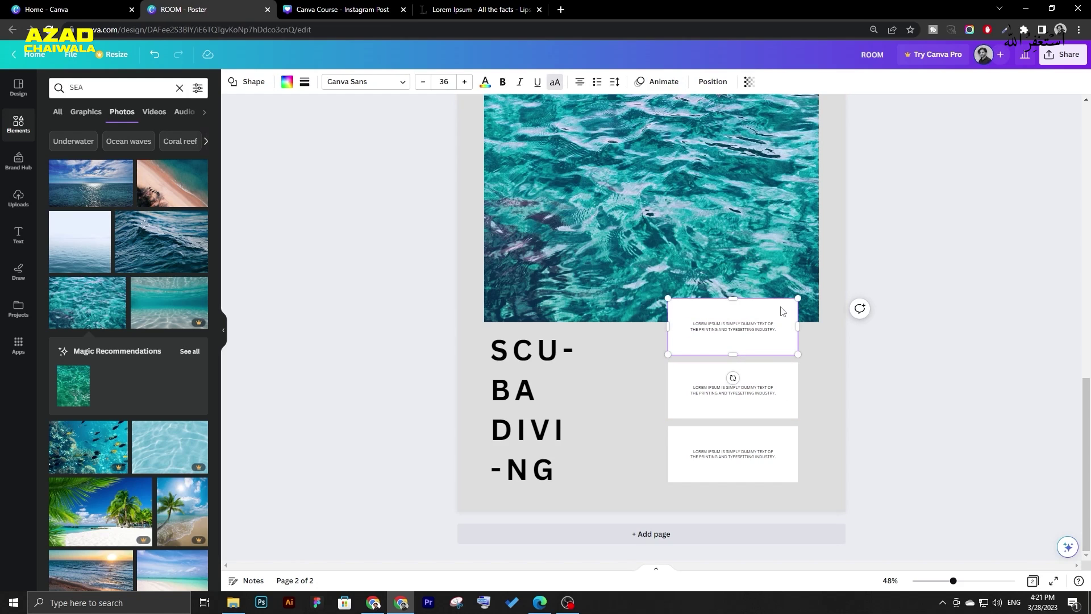
{"action": "left_click", "coordinate": [766, 388], "text": "shift"}
{"action": "left_click", "coordinate": [765, 452], "text": "shift"}
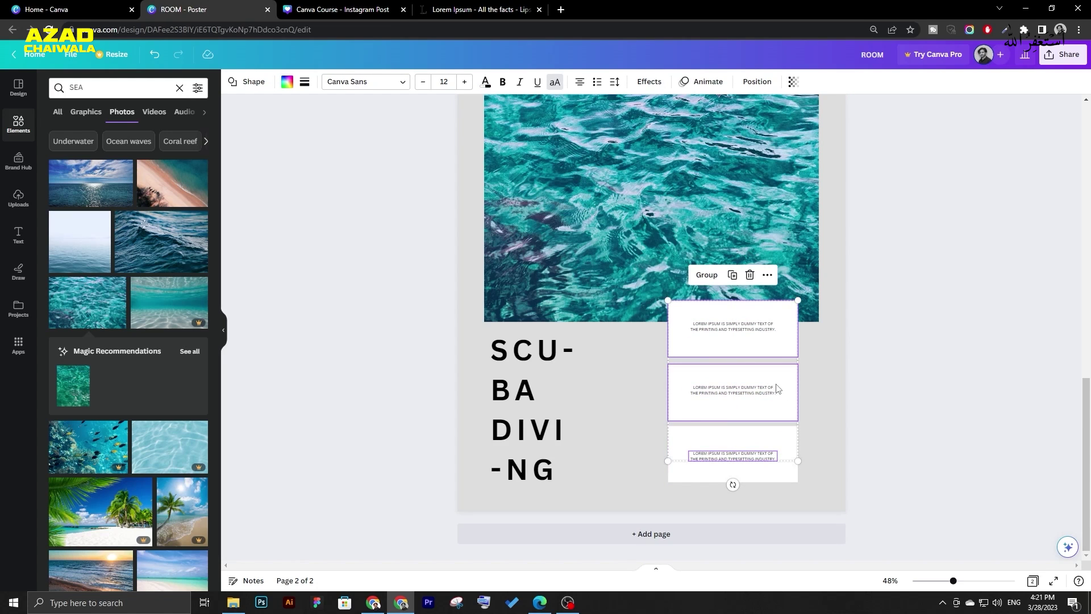
{"action": "left_click", "coordinate": [872, 397]}
Move the SCU-BA DIVI-NG title slightly to the right beneath the sea photo.
{"action": "scroll", "coordinate": [820, 424], "scroll_direction": "up", "scroll_amount": 1}
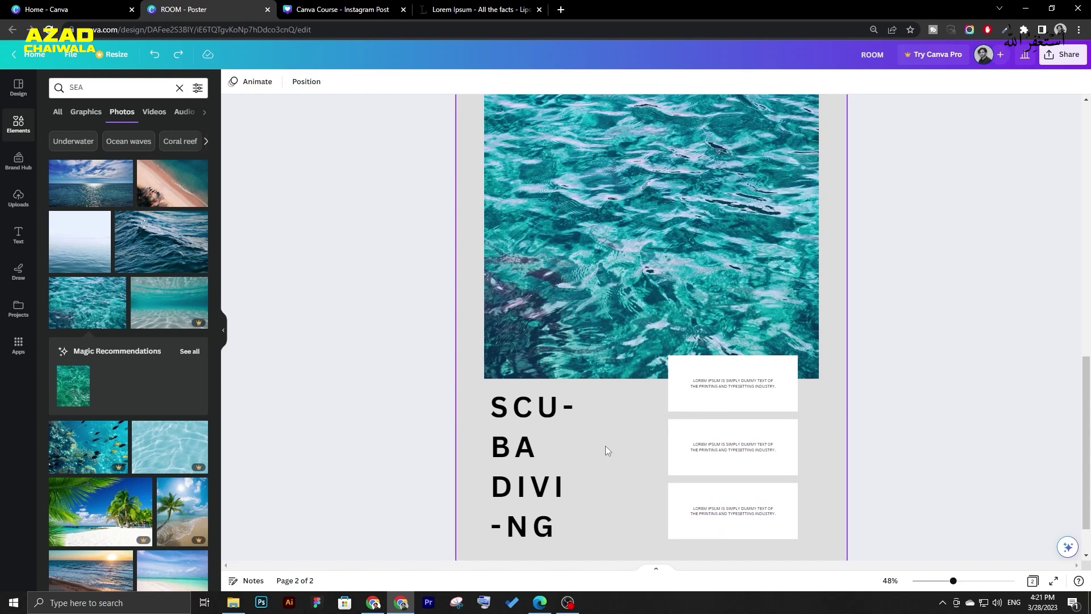
{"action": "left_click", "coordinate": [539, 443]}
{"action": "left_click_drag", "start_coordinate": [538, 442], "coordinate": [550, 443]}
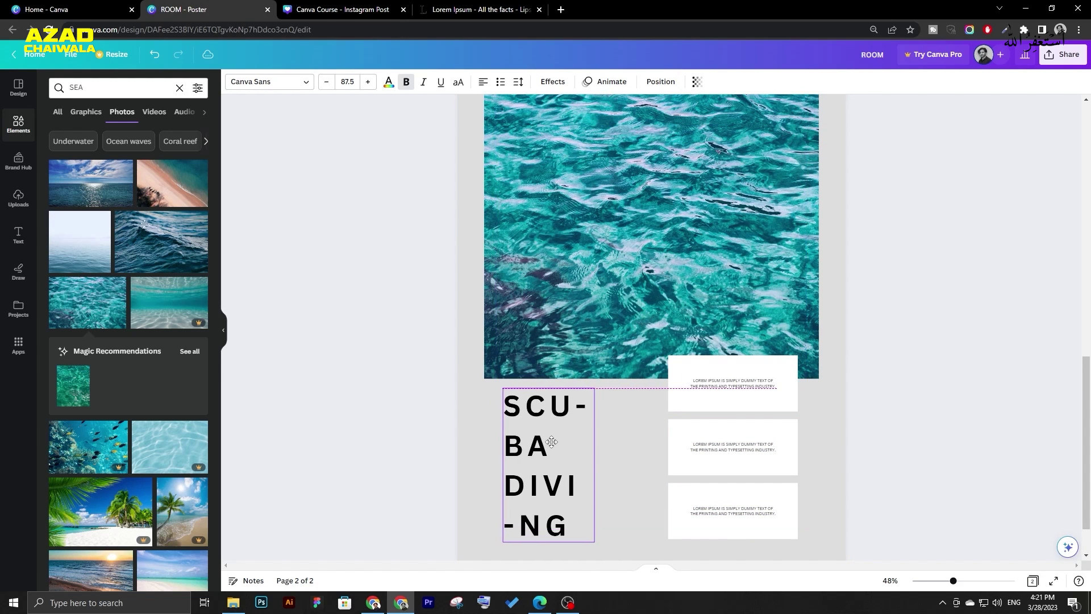
{"action": "left_click", "coordinate": [982, 418]}
{"action": "scroll", "coordinate": [982, 418], "scroll_direction": "down", "scroll_amount": 2}
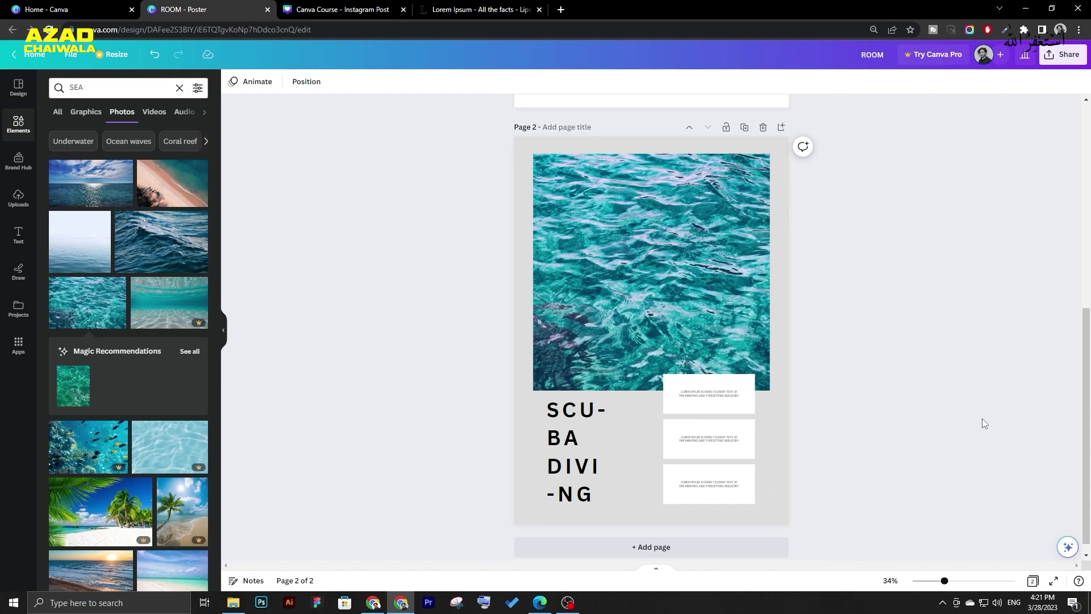
Compare the scuba poster page with the Event Flyer reference on Pinterest and return to the Canva design.
{"action": "left_click", "coordinate": [372, 602]}
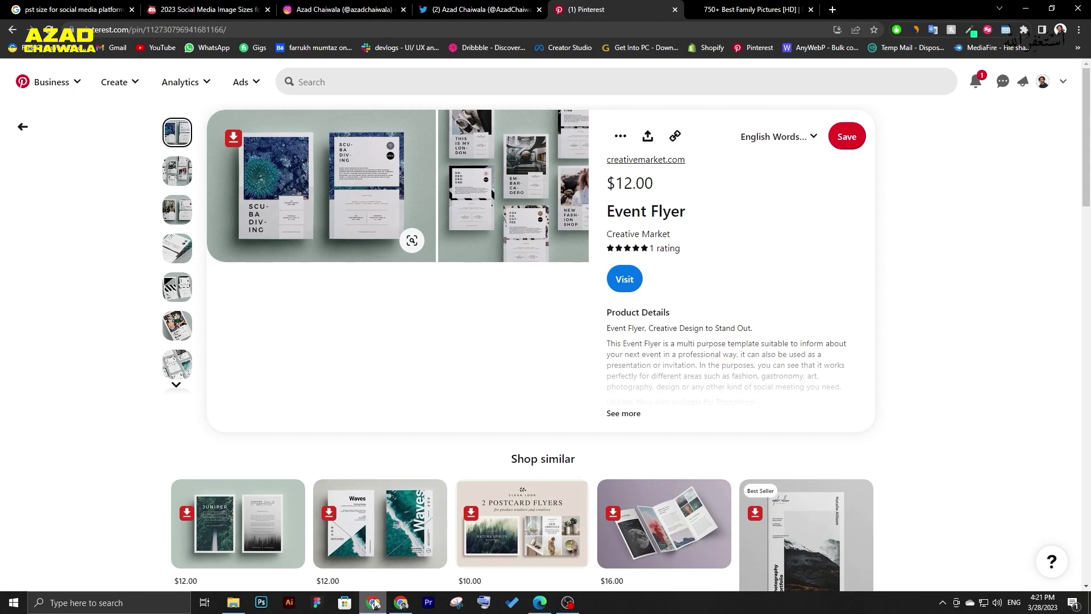
{"action": "left_click", "coordinate": [373, 602]}
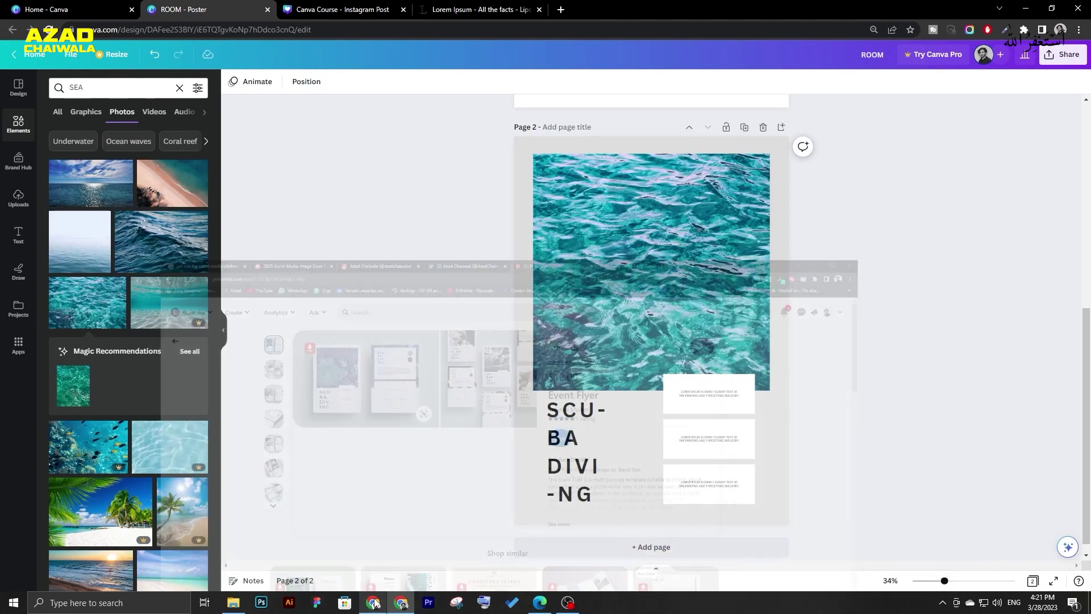
{"action": "left_click", "coordinate": [373, 602]}
{"action": "left_click", "coordinate": [373, 602]}
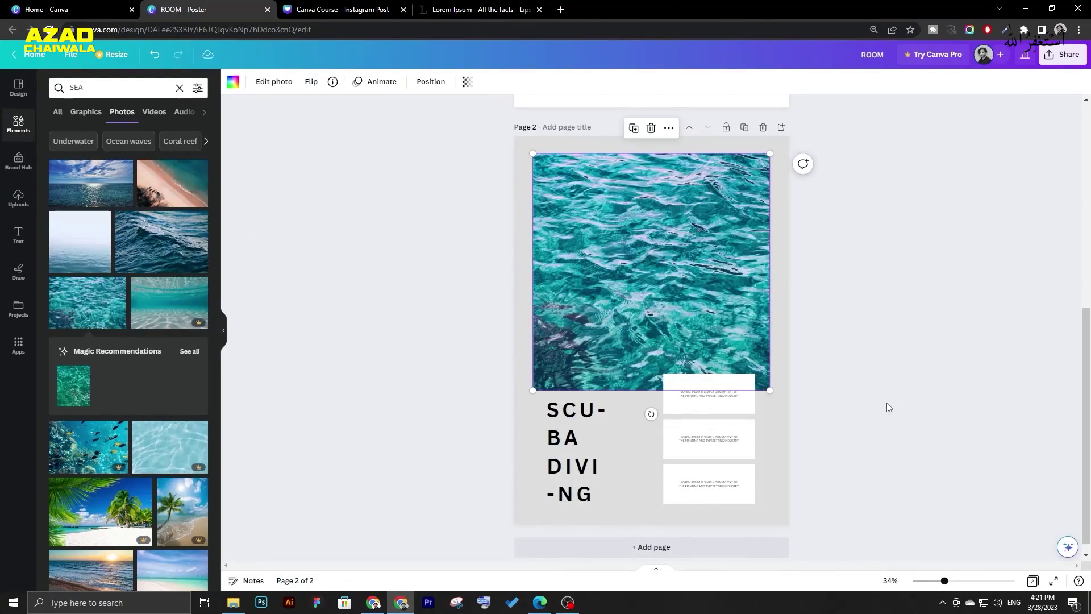
{"action": "left_click", "coordinate": [887, 403]}
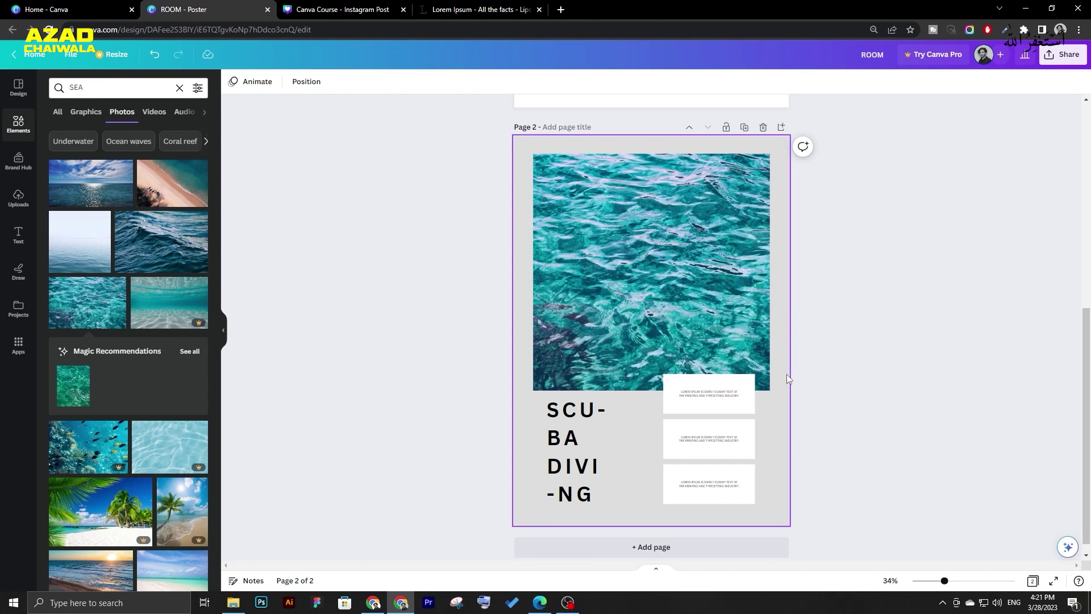
Search the photos for TEXTURE, add the light grey plaster texture and enlarge it to cover the whole scuba poster page.
{"action": "left_click", "coordinate": [102, 87]}
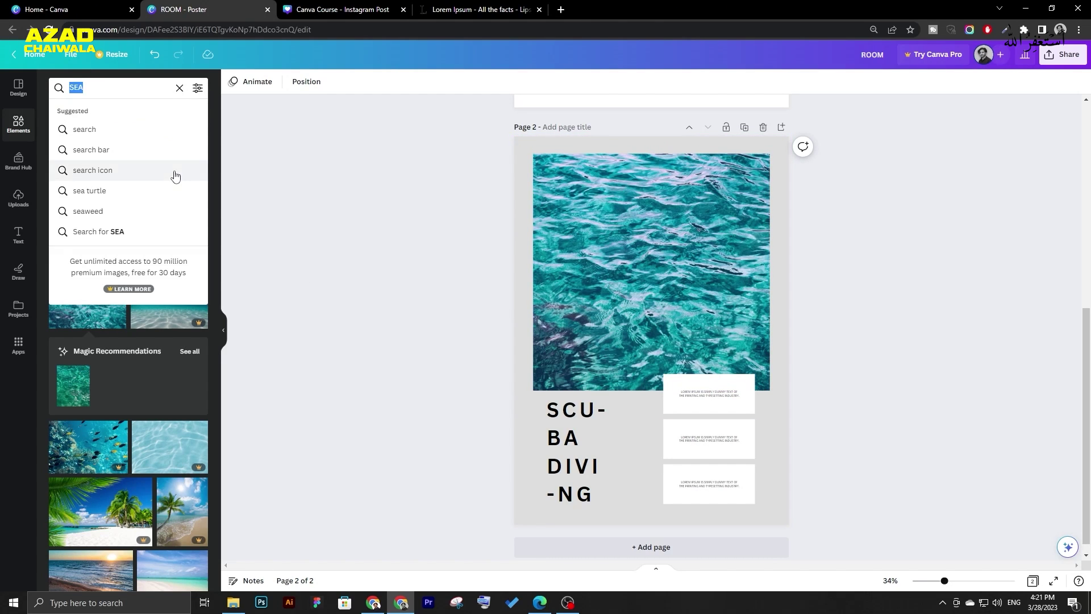
{"action": "type", "text": "TEXTURE"}
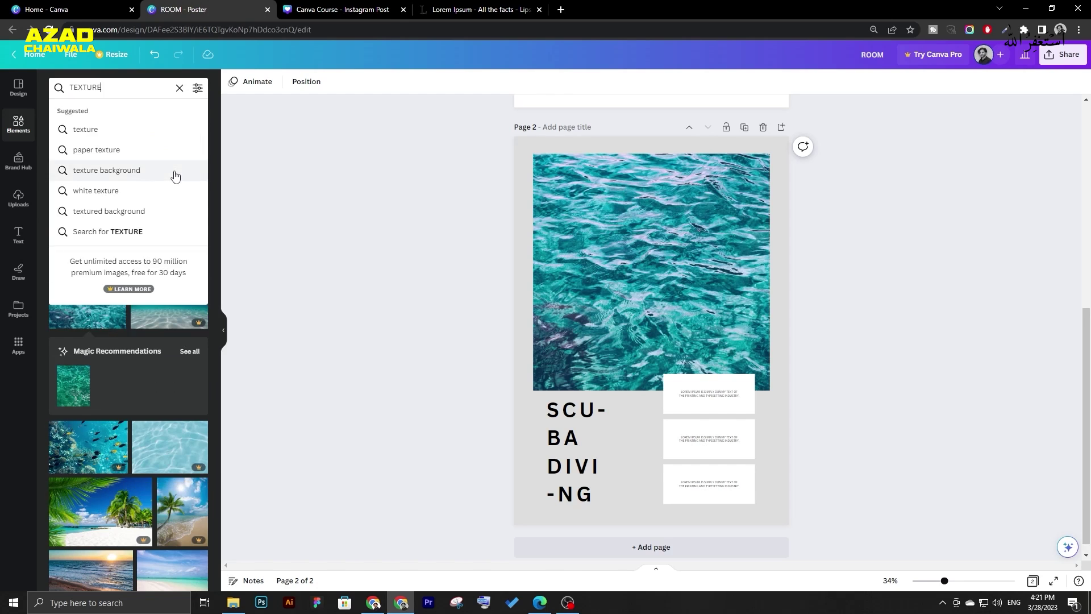
{"action": "key", "text": "Return"}
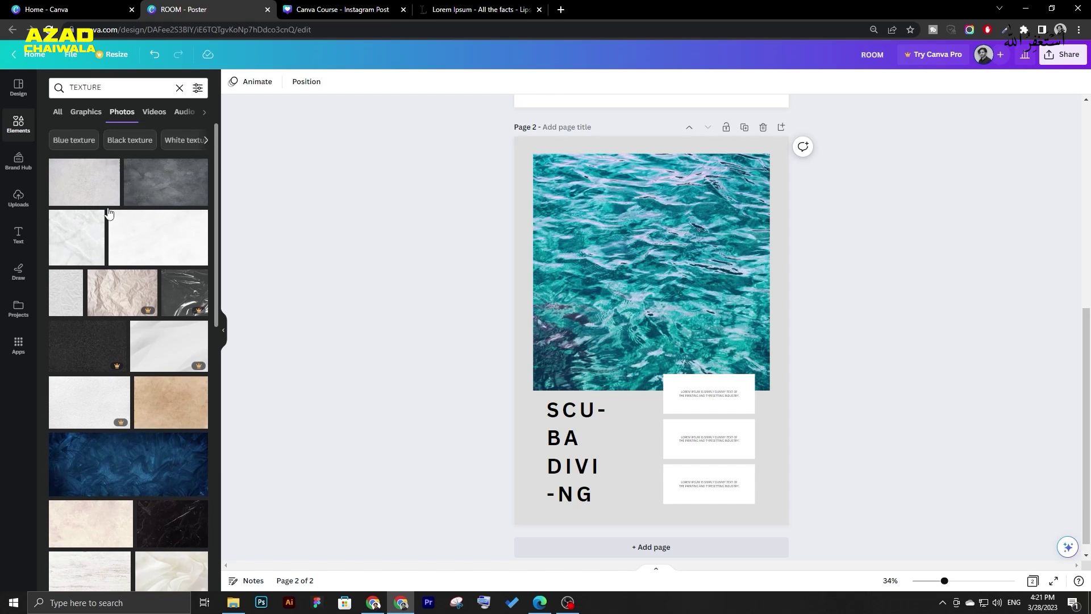
{"action": "left_click", "coordinate": [84, 196]}
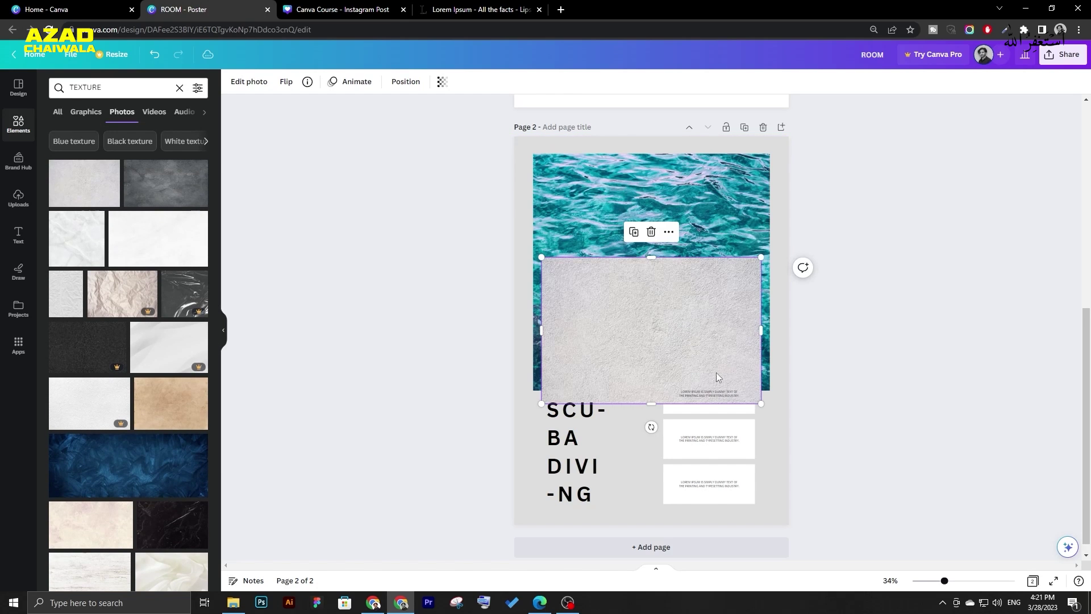
{"action": "left_click_drag", "start_coordinate": [761, 258], "coordinate": [981, 186]}
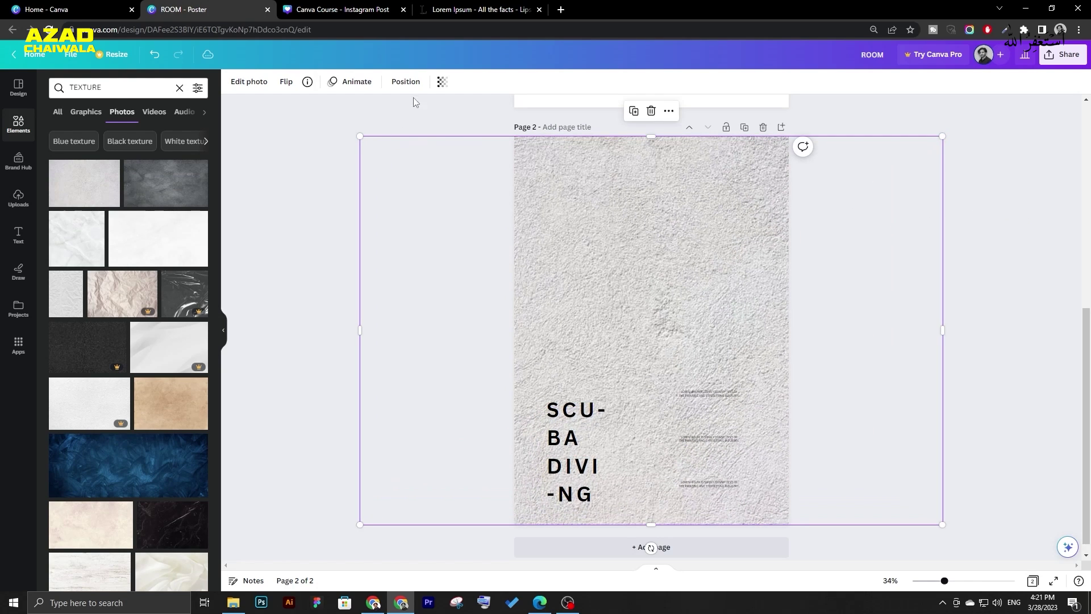
Send the plaster texture to the back, behind the sea photo, title and text blocks.
{"action": "left_click", "coordinate": [405, 81]}
{"action": "left_click", "coordinate": [163, 85]}
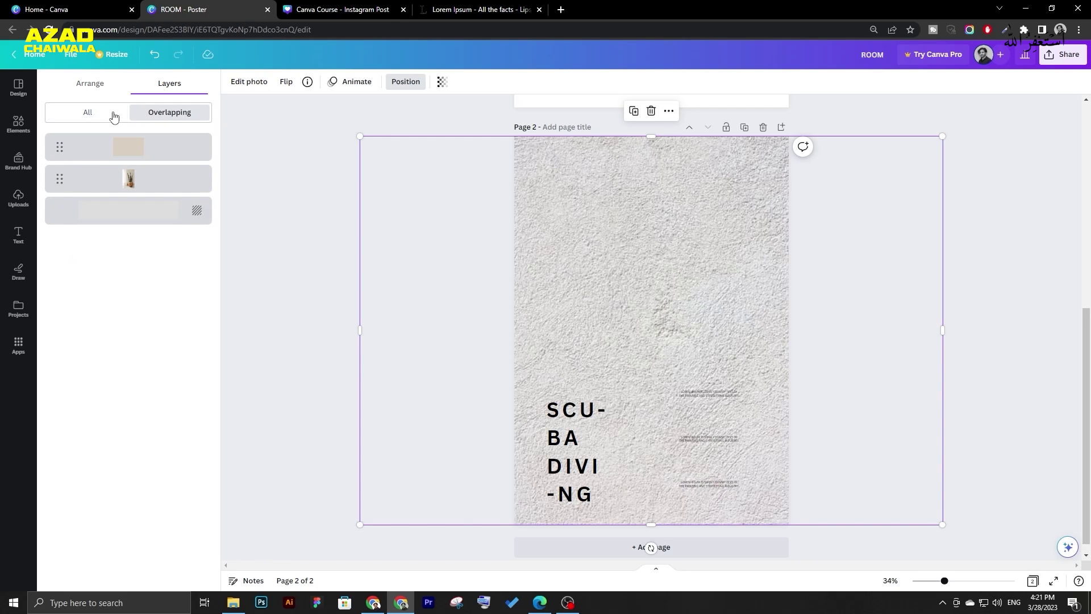
{"action": "left_click", "coordinate": [90, 83]}
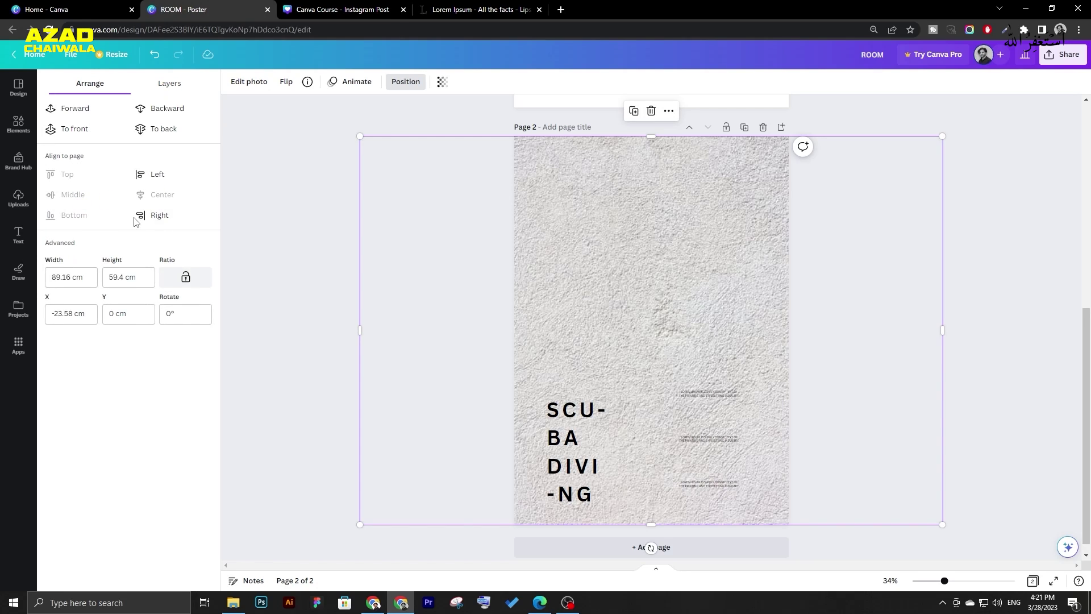
{"action": "left_click", "coordinate": [162, 129]}
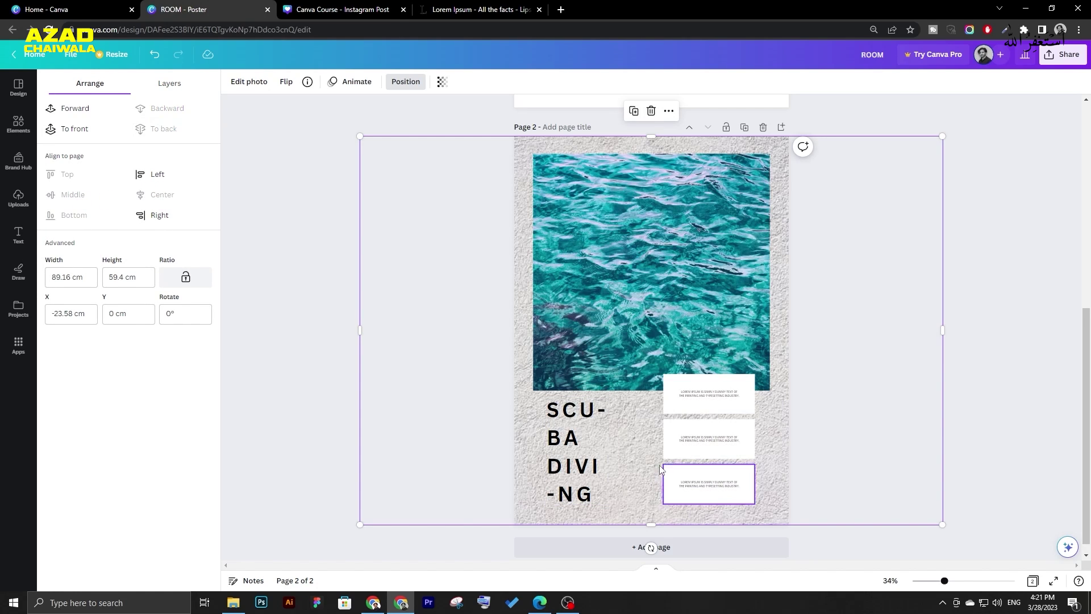
Lower the plaster texture's transparency value to 6.
{"action": "left_click", "coordinate": [442, 82]}
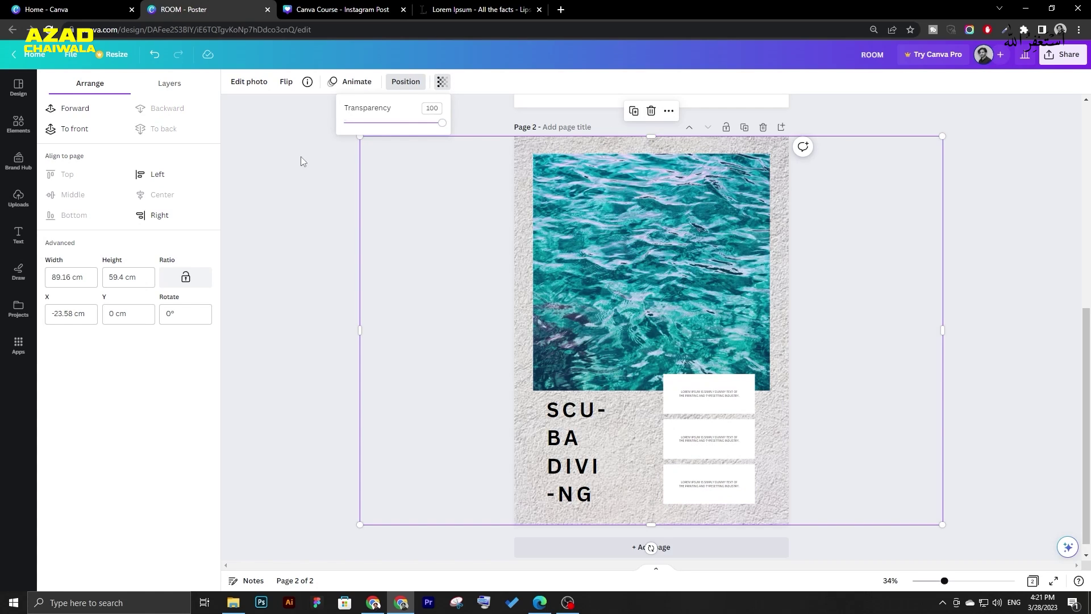
{"action": "left_click_drag", "start_coordinate": [442, 126], "coordinate": [355, 131]}
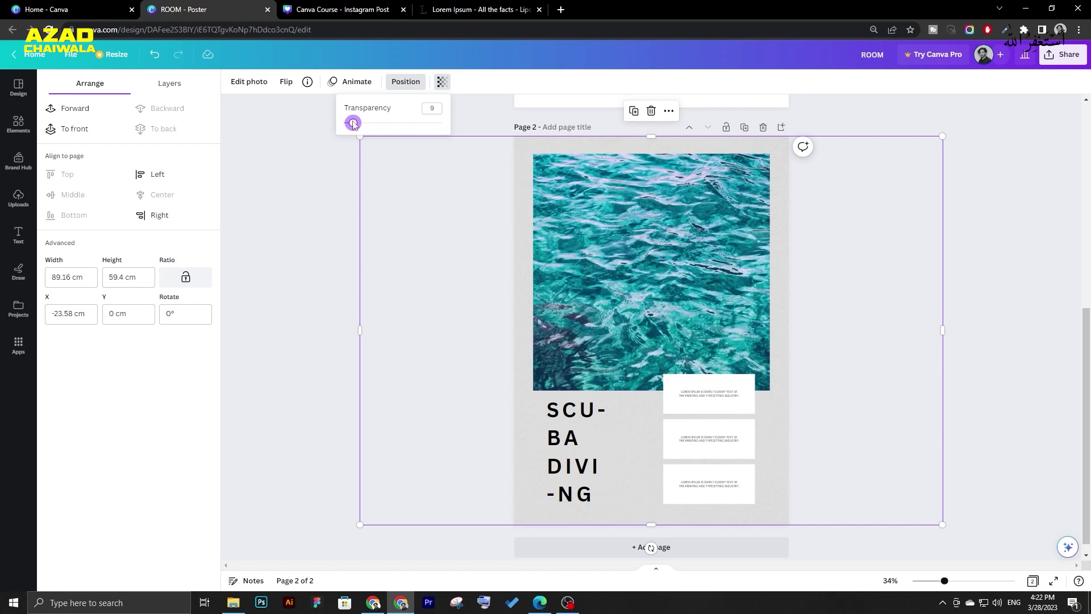
{"action": "left_click_drag", "start_coordinate": [350, 130], "coordinate": [328, 130]}
{"action": "key", "text": "Escape"}
{"action": "key", "text": "Escape"}
{"action": "key", "text": "Escape"}
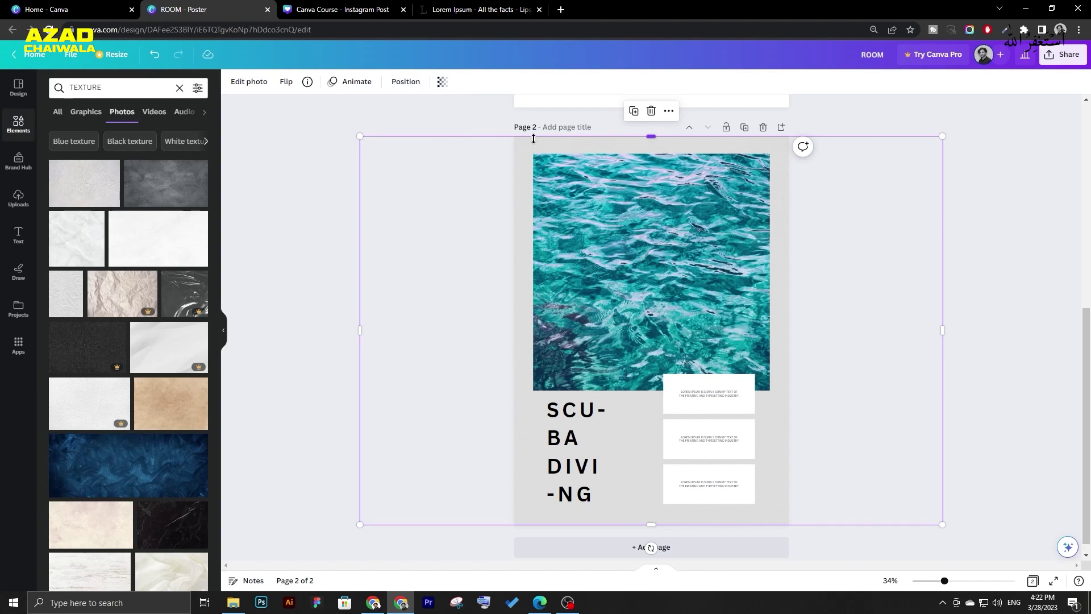
Set the texture as the page background and change the background colour behind it to white #FFFFFF.
{"action": "left_click", "coordinate": [531, 139]}
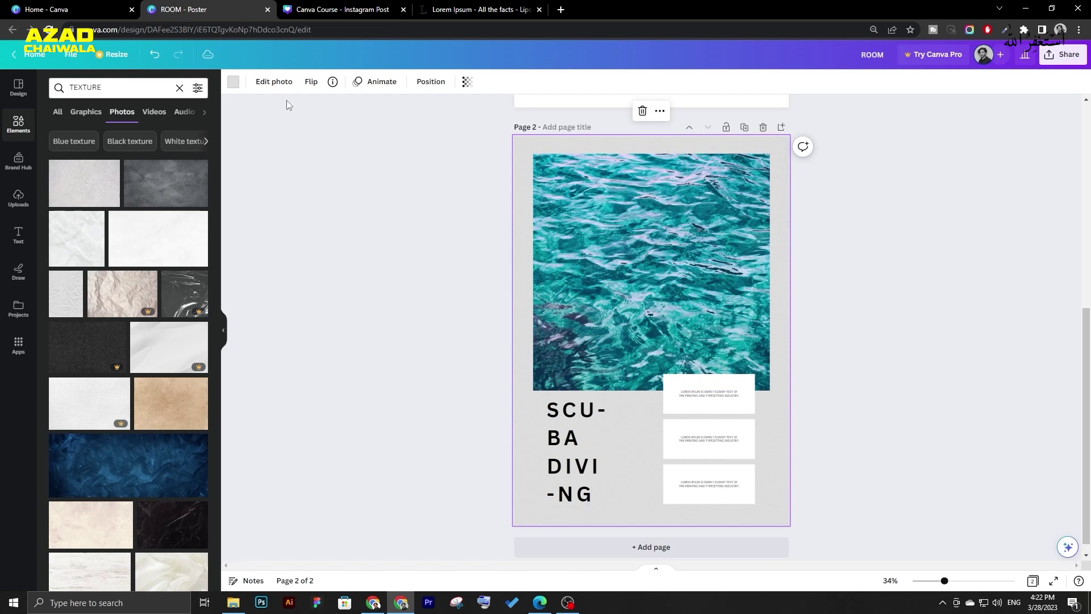
{"action": "left_click", "coordinate": [233, 81]}
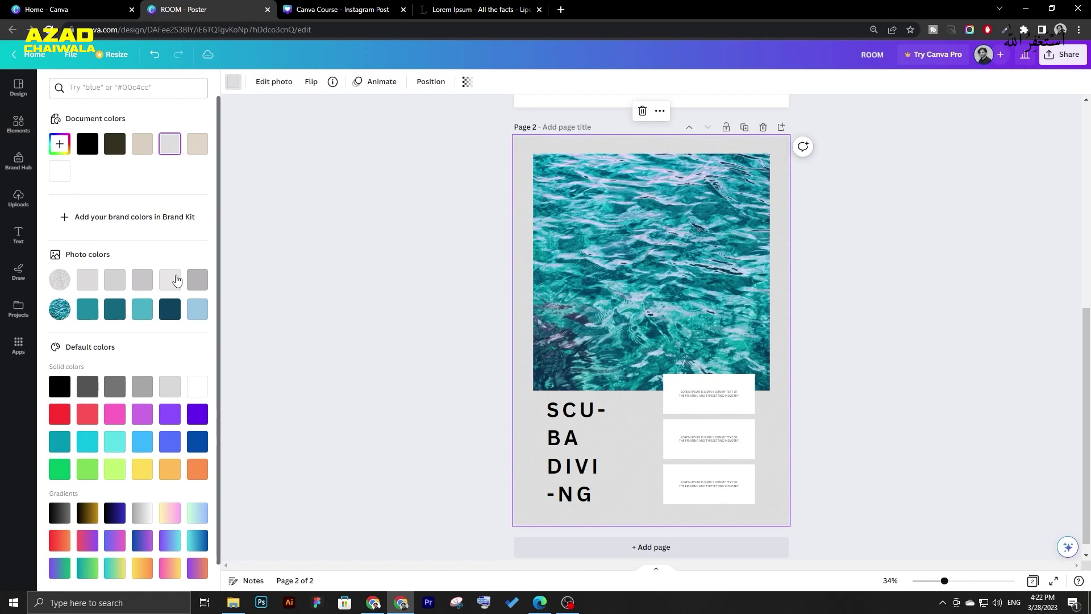
{"action": "left_click", "coordinate": [59, 143]}
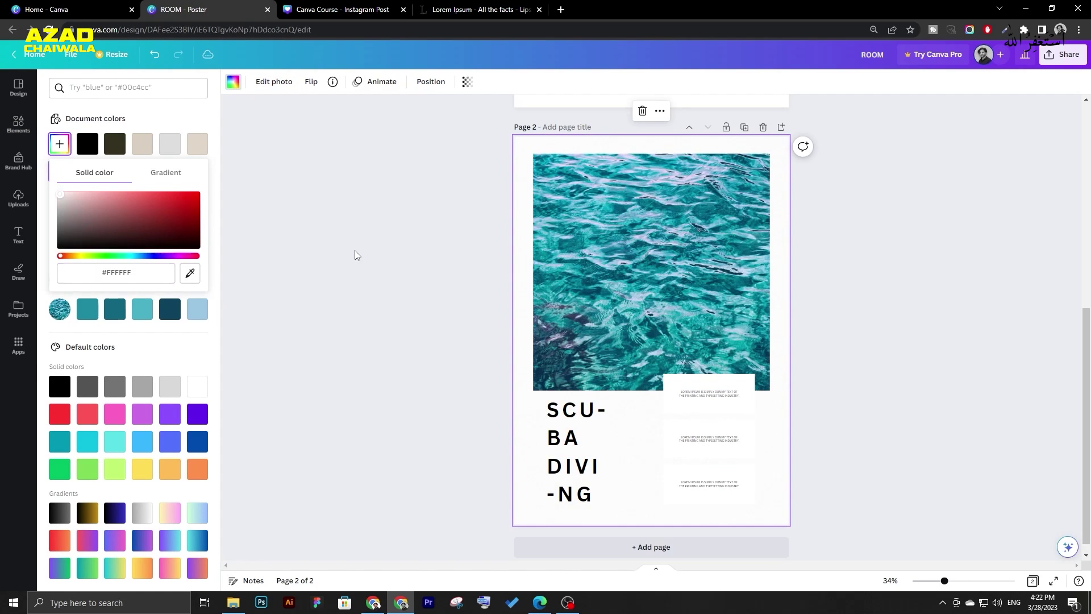
{"action": "left_click", "coordinate": [355, 255]}
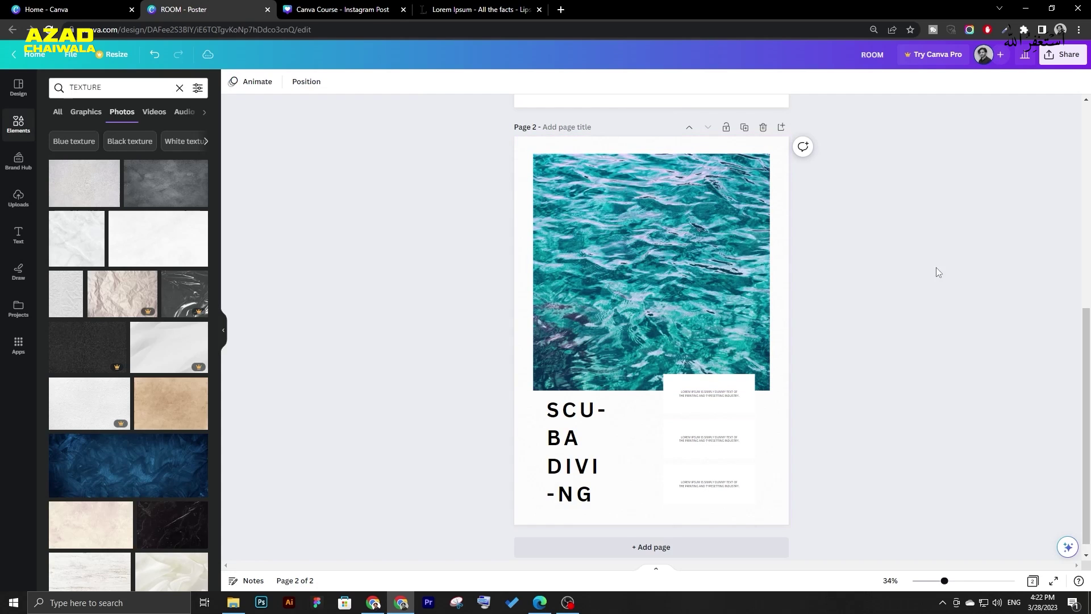
Raise the background texture's transparency value slightly so its grain shows more strongly on the white page.
{"action": "left_click", "coordinate": [767, 430]}
{"action": "double_click", "coordinate": [765, 426]}
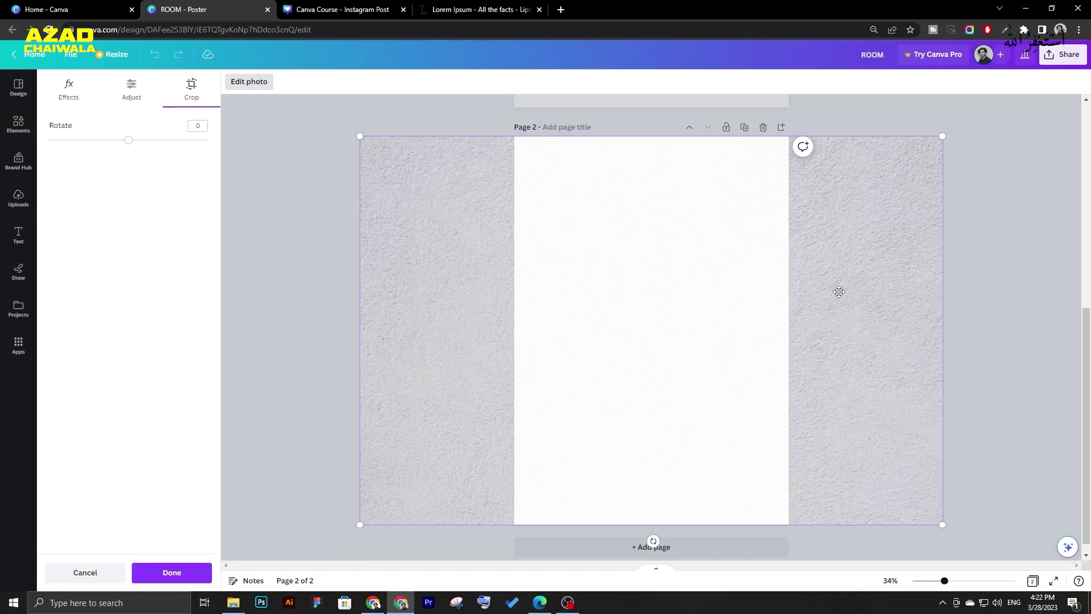
{"action": "left_click", "coordinate": [1015, 226]}
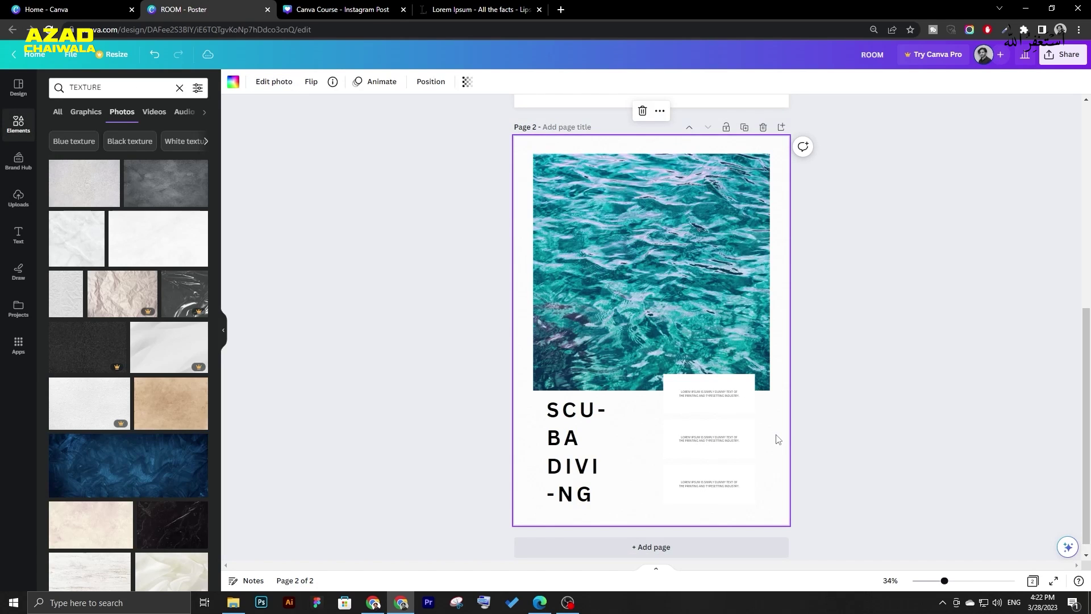
{"action": "left_click", "coordinate": [467, 83]}
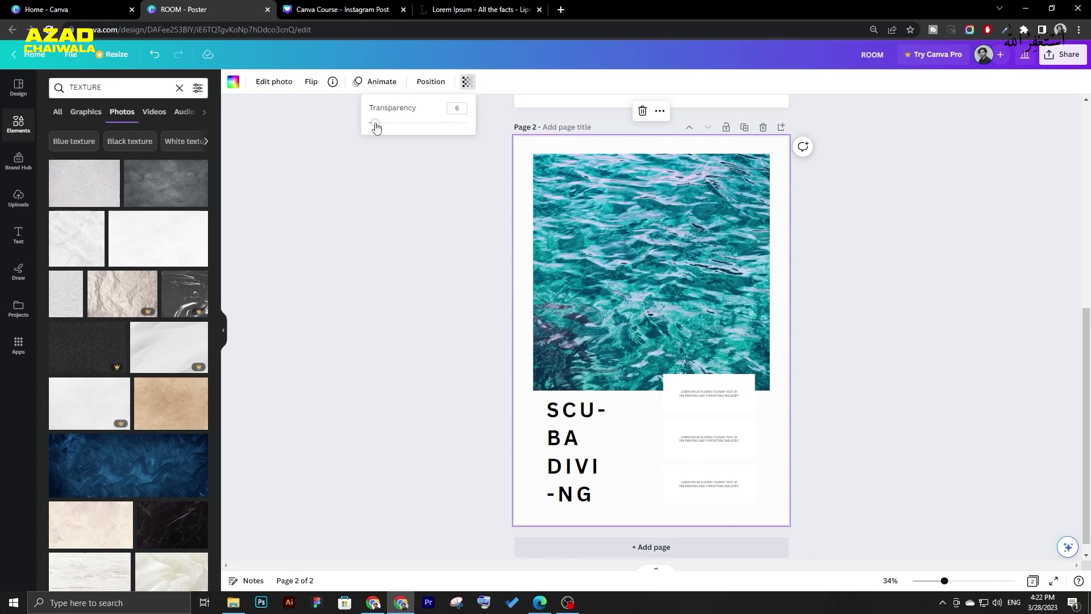
{"action": "mouse_move", "coordinate": [376, 126]}
{"action": "left_mouse_down"}
{"action": "mouse_move", "coordinate": [448, 125]}
{"action": "mouse_move", "coordinate": [399, 122]}
{"action": "mouse_move", "coordinate": [385, 138]}
{"action": "left_mouse_up"}
{"action": "left_click", "coordinate": [833, 280]}
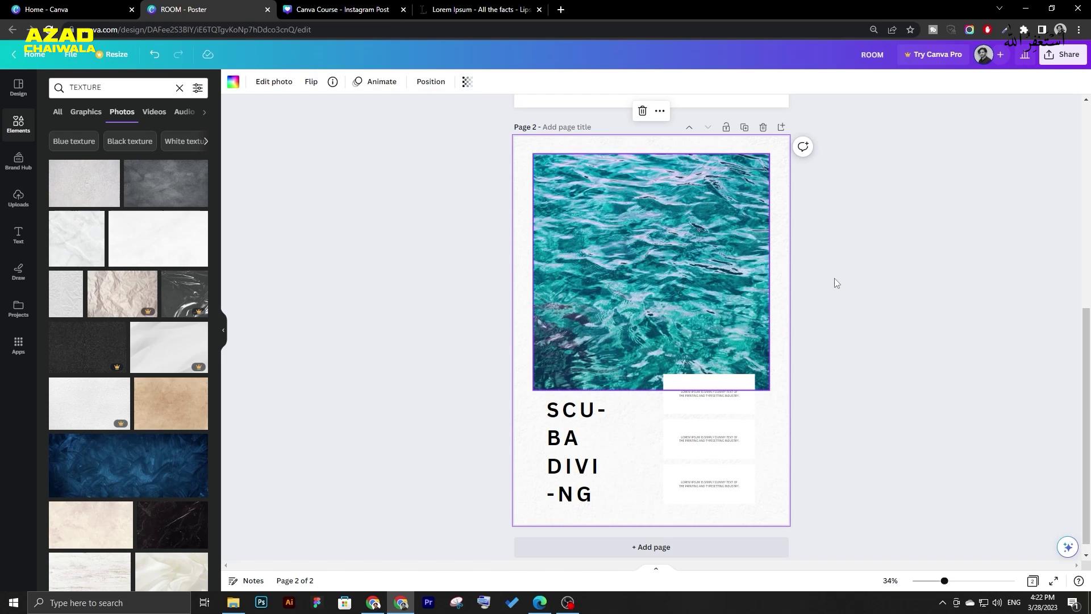
Try grey fills on all three white text blocks, and change their fill to a custom off-white, #FAFAFA.
{"action": "left_click", "coordinate": [706, 438]}
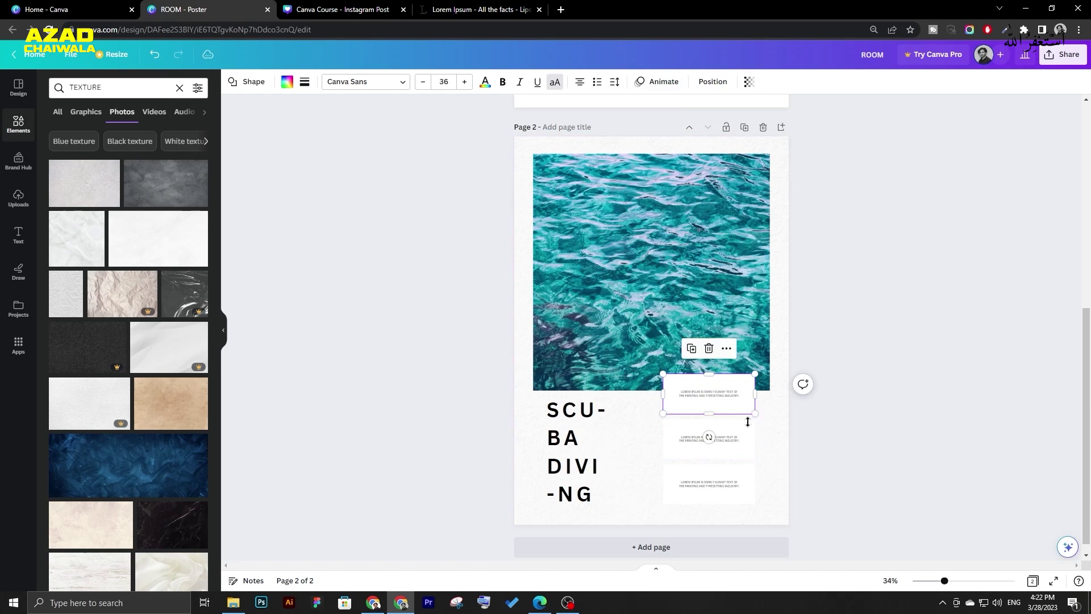
{"action": "left_click", "coordinate": [706, 483], "text": "shift"}
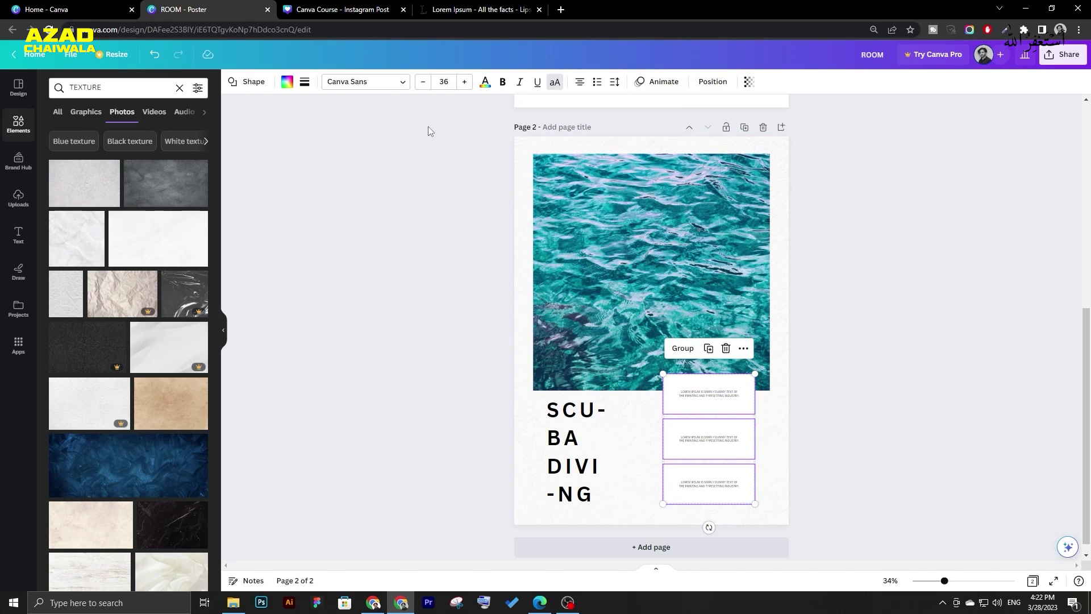
{"action": "left_click", "coordinate": [238, 83]}
{"action": "left_click", "coordinate": [239, 83]}
{"action": "left_click", "coordinate": [287, 84]}
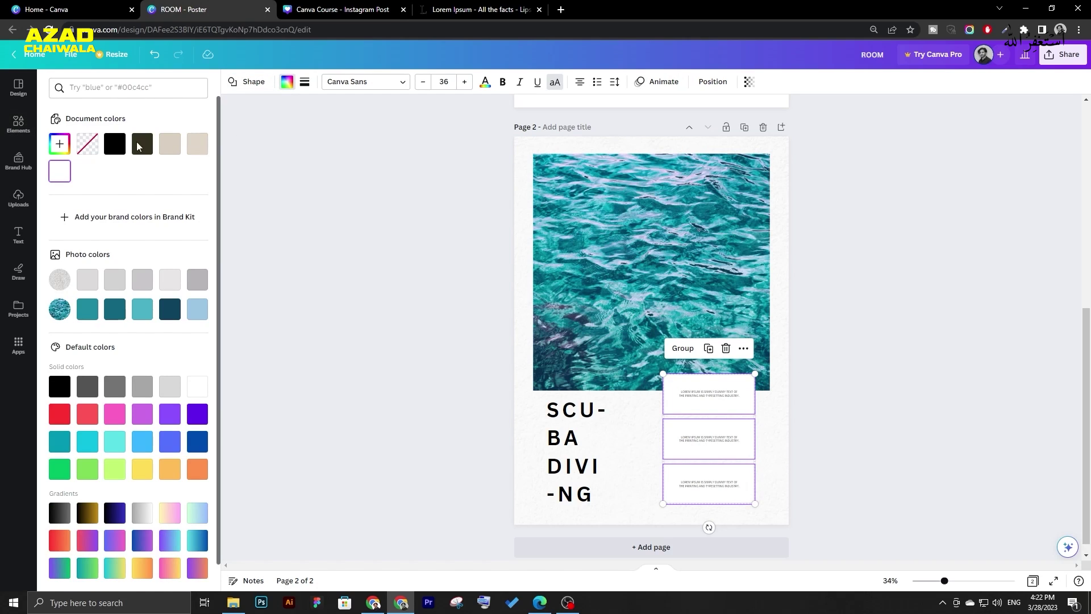
{"action": "left_click", "coordinate": [171, 283]}
{"action": "left_click", "coordinate": [196, 282]}
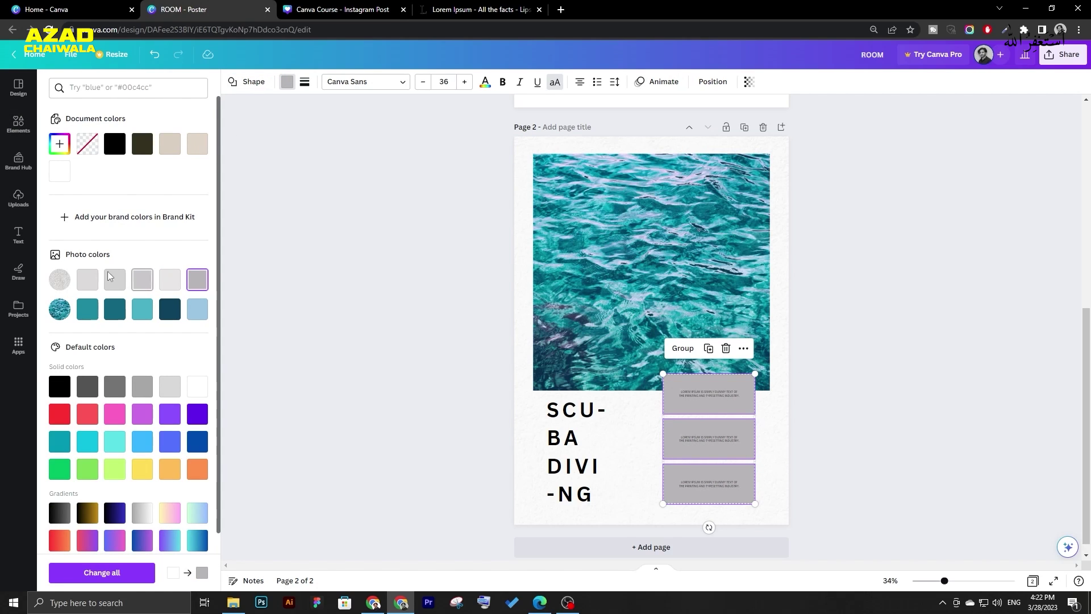
{"action": "left_click", "coordinate": [59, 144]}
{"action": "left_click_drag", "start_coordinate": [71, 204], "coordinate": [51, 195]}
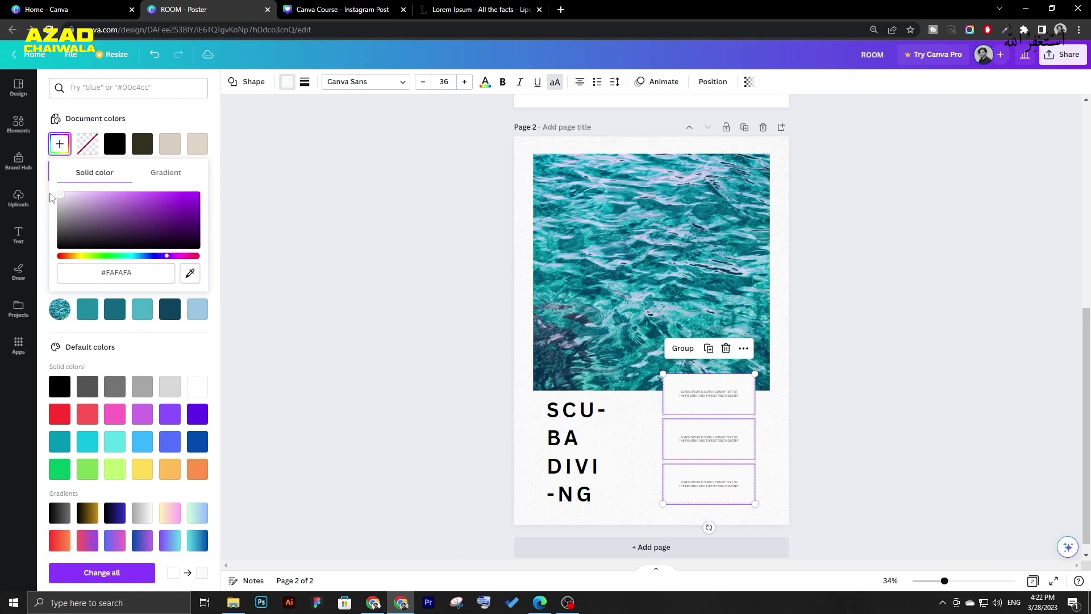
{"action": "left_click", "coordinate": [425, 270]}
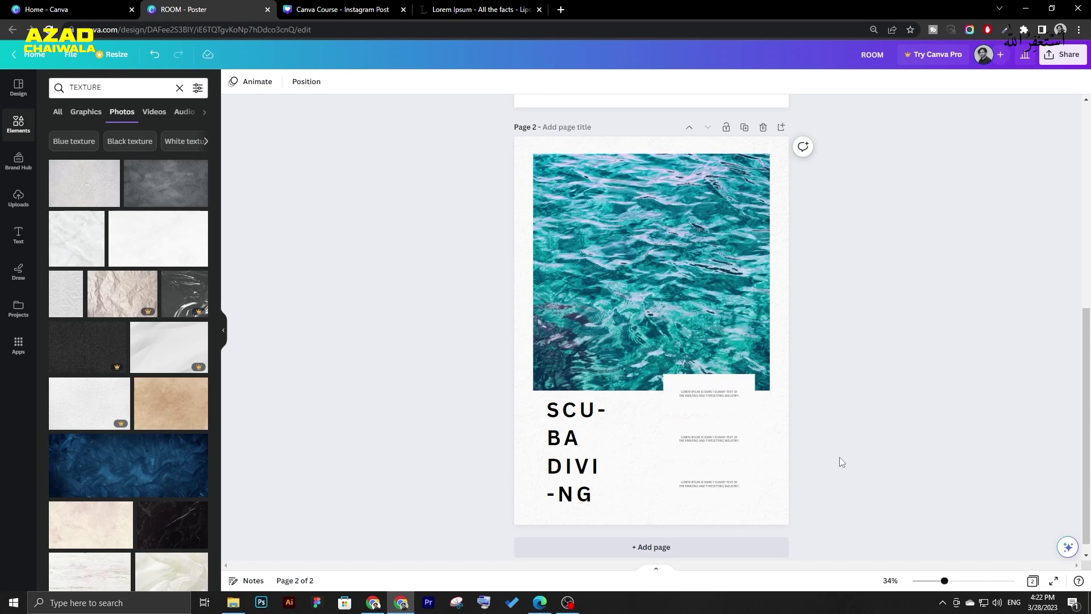
Switch to Pinterest to compare the scuba poster with the Event Flyer reference.
{"action": "left_click", "coordinate": [400, 601]}
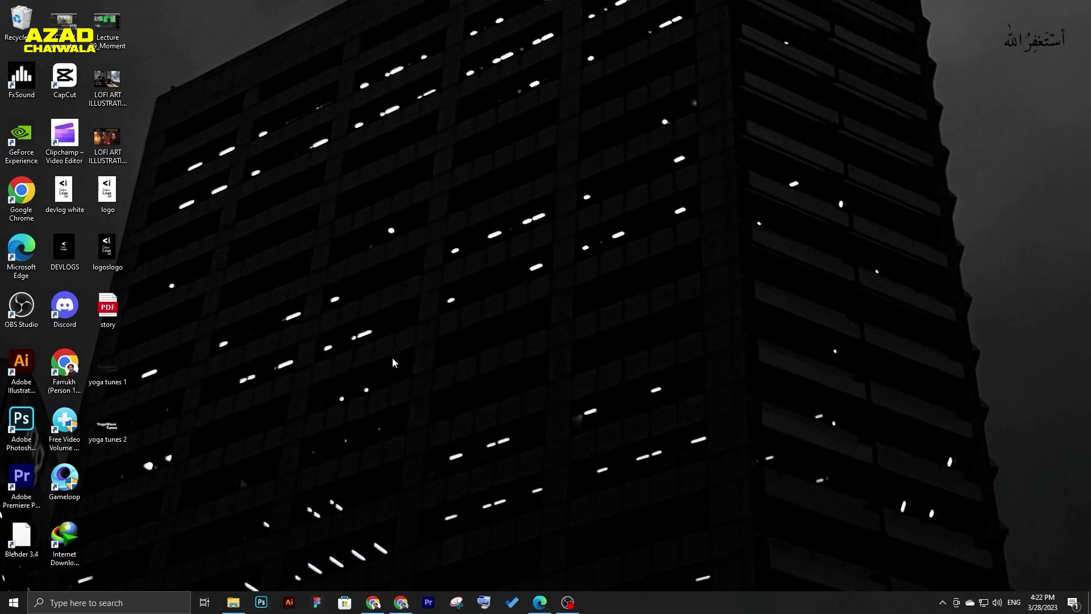
{"action": "left_click", "coordinate": [373, 601]}
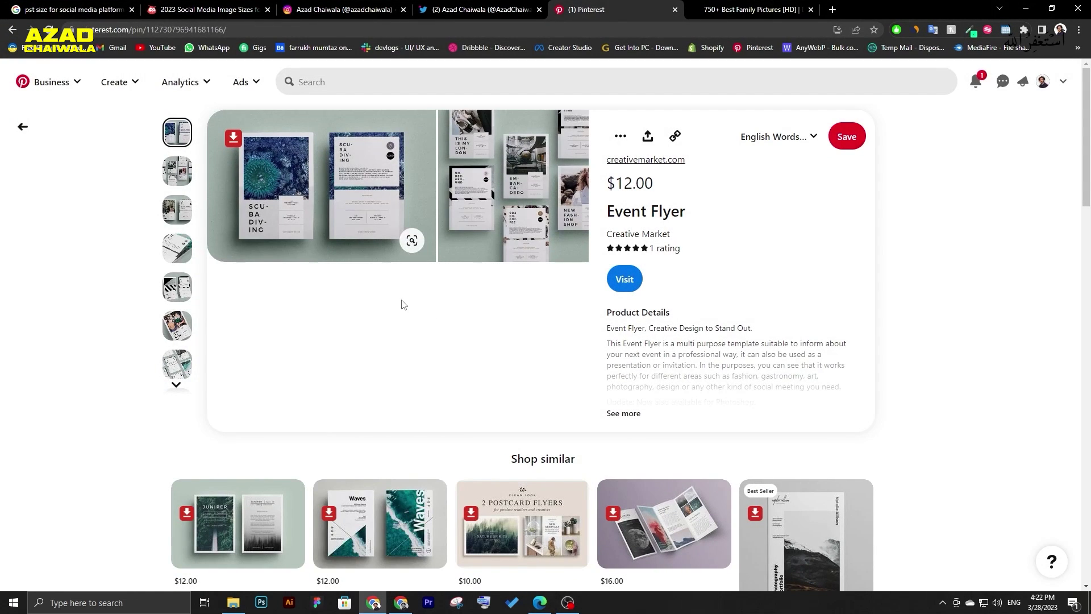